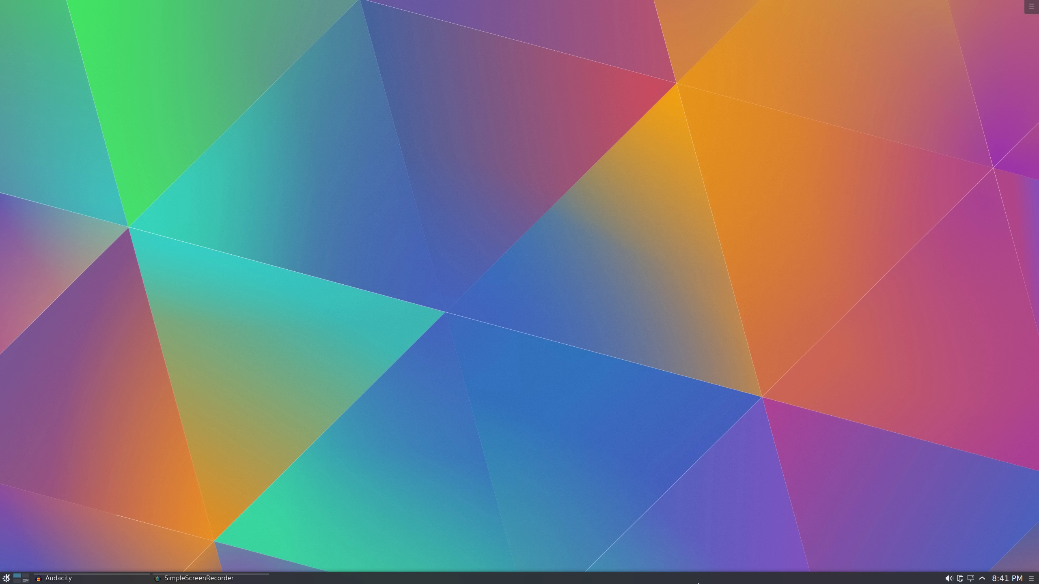
Glance at the panel's options menu, dismiss it, and open the Kickoff launcher on Favorites
right_click(659, 582)
mouse_move(695, 577)
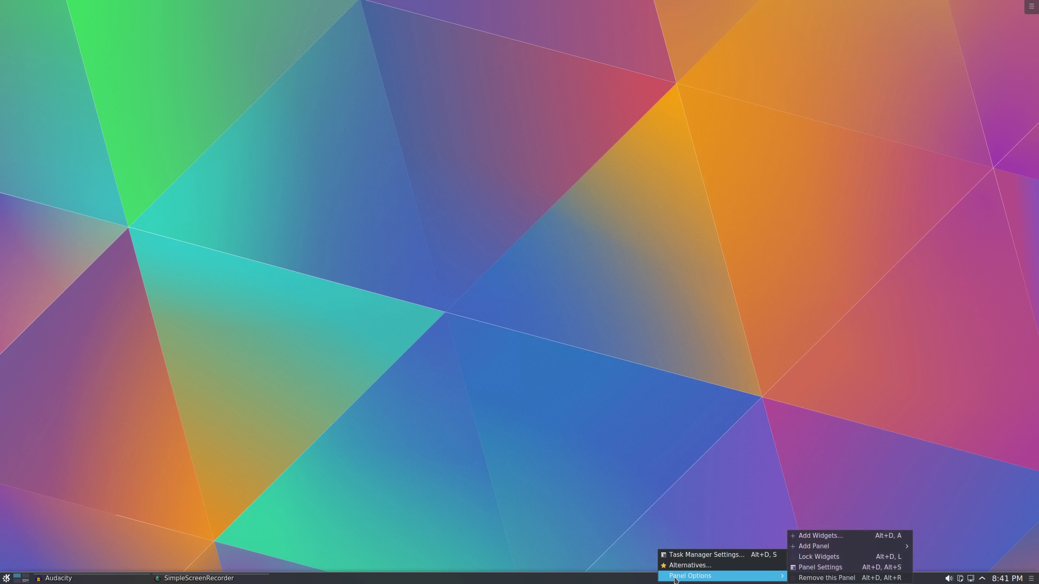
click(654, 476)
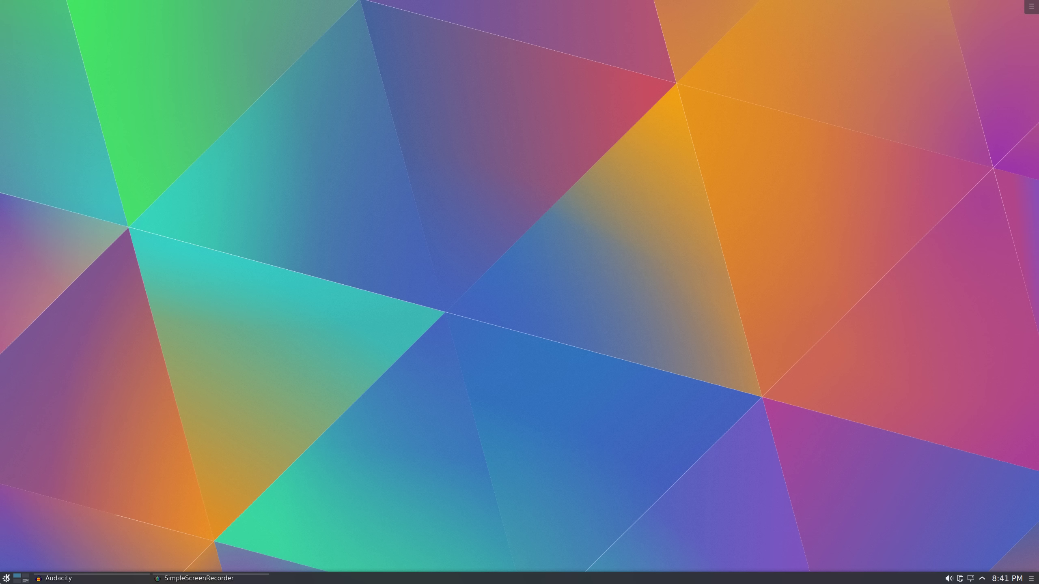
click(5, 580)
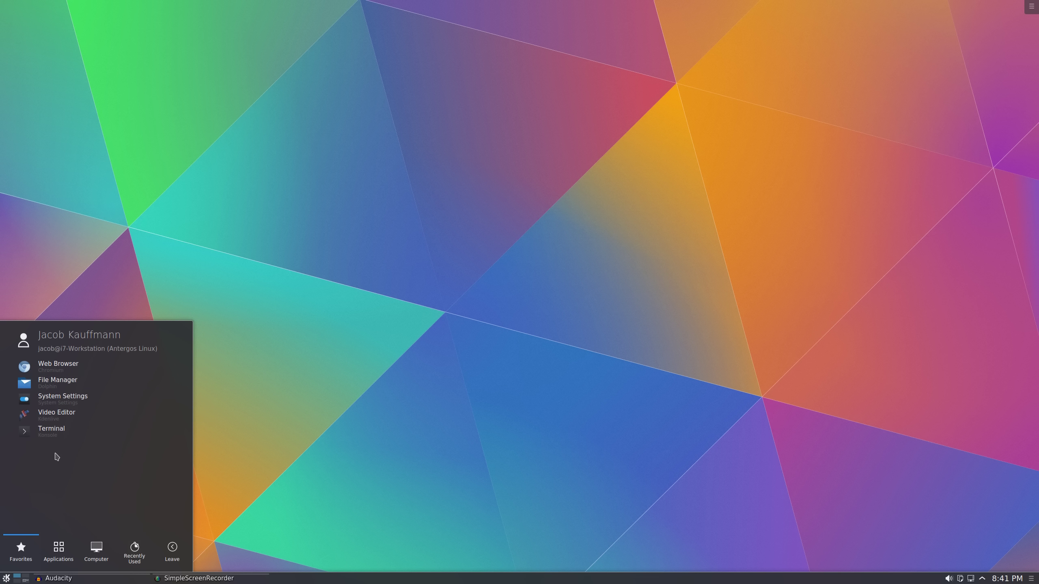
Check the Terminal favourite's options, then browse the Internet applications category
right_click(56, 437)
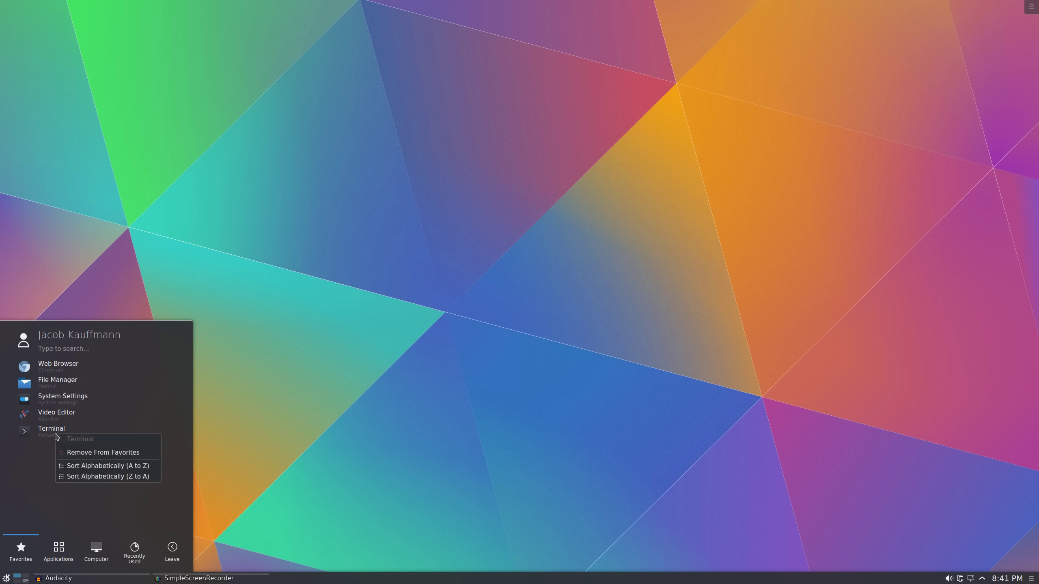
click(52, 477)
click(54, 550)
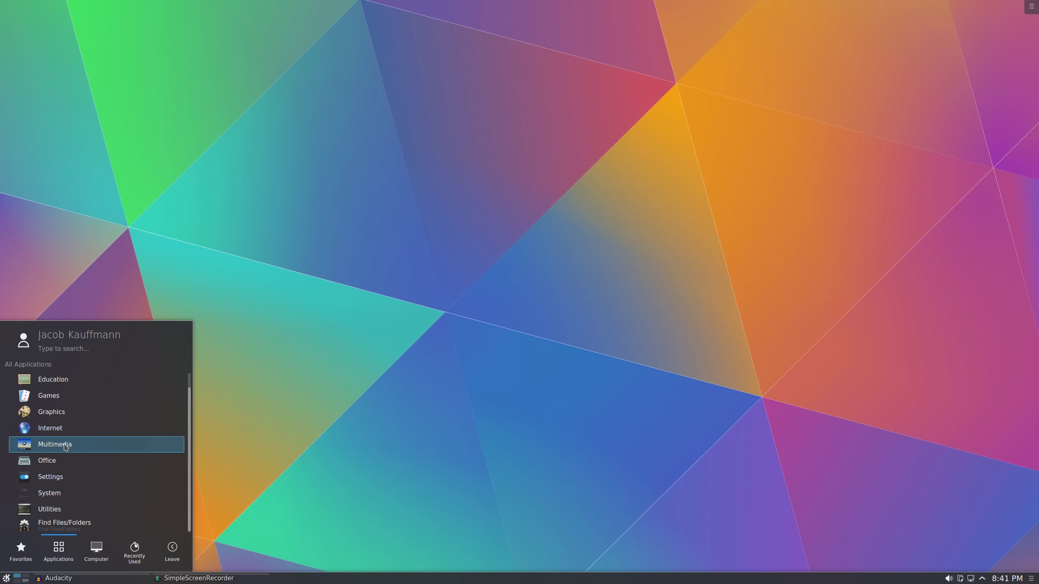
scroll(66, 447, up, 1)
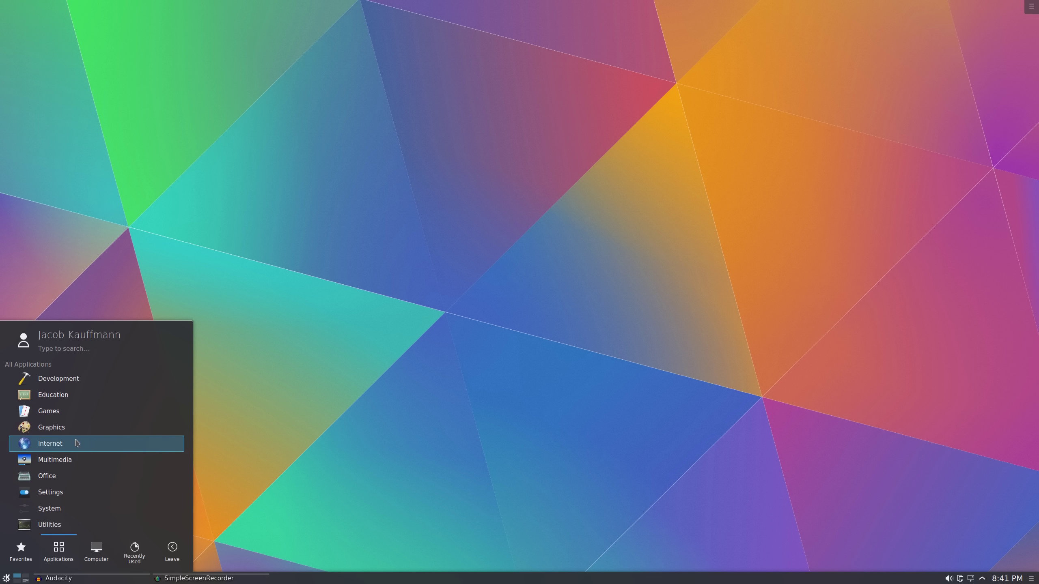
click(76, 442)
scroll(76, 443, down, 5)
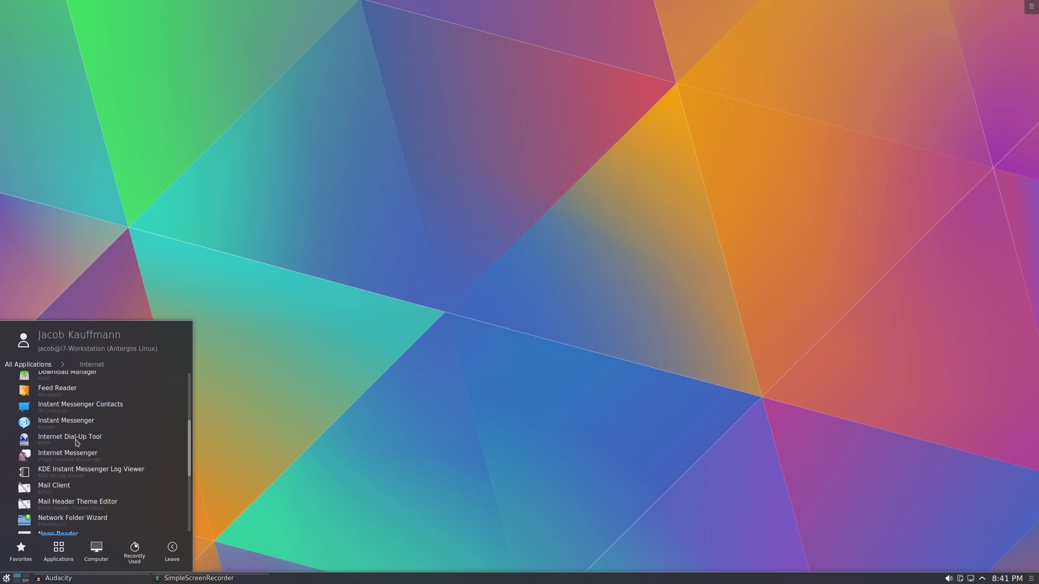
scroll(76, 442, up, 5)
click(18, 363)
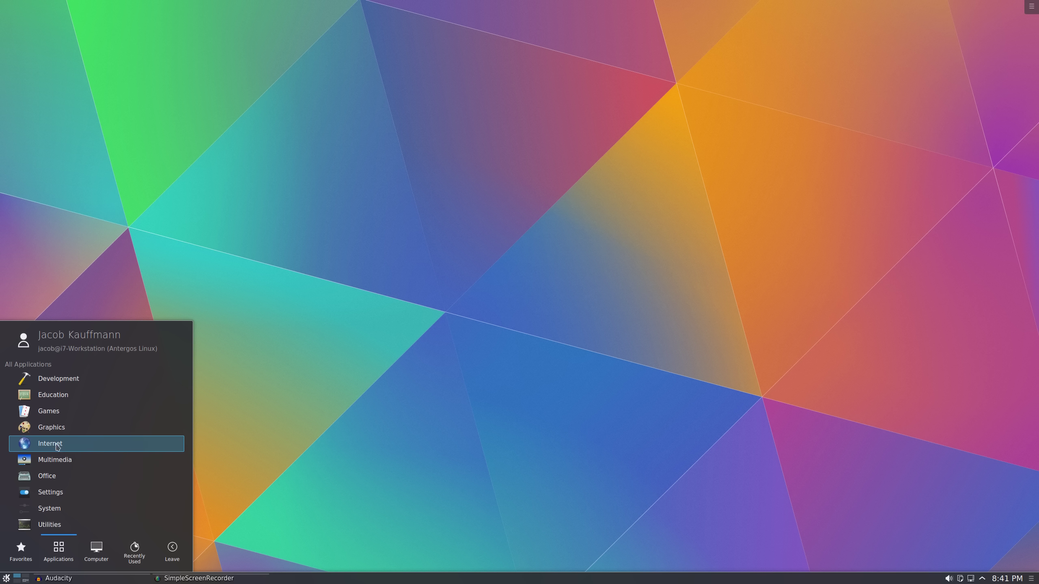
Browse Games > Board Games, then return to the All Applications categories
click(41, 412)
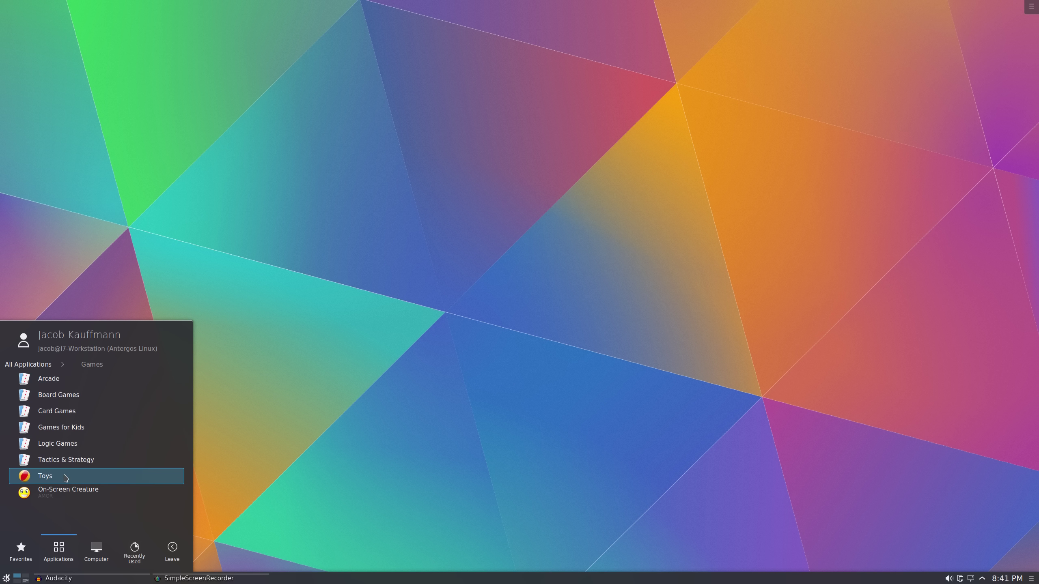
click(71, 400)
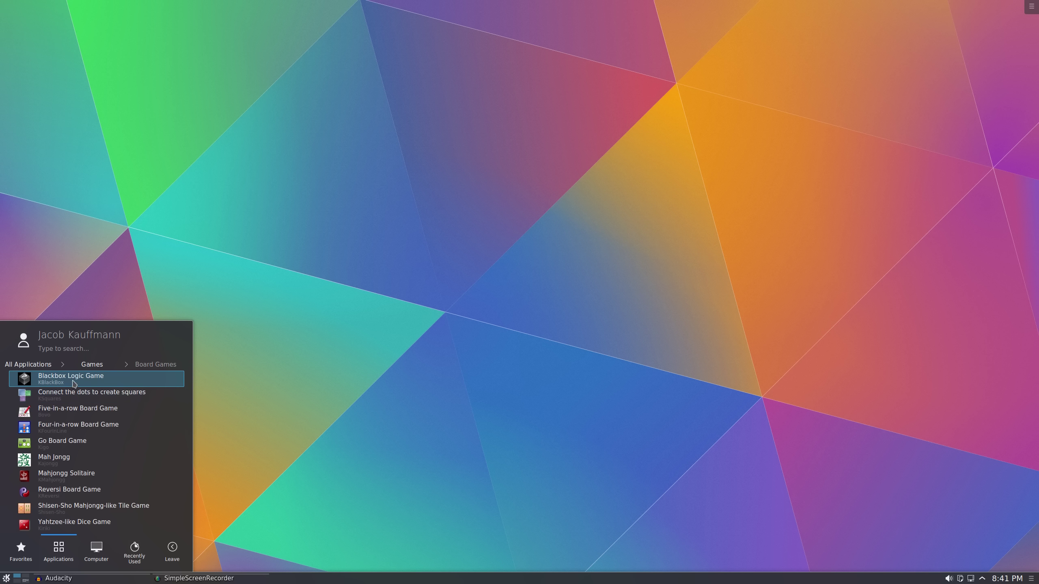
click(92, 364)
click(54, 366)
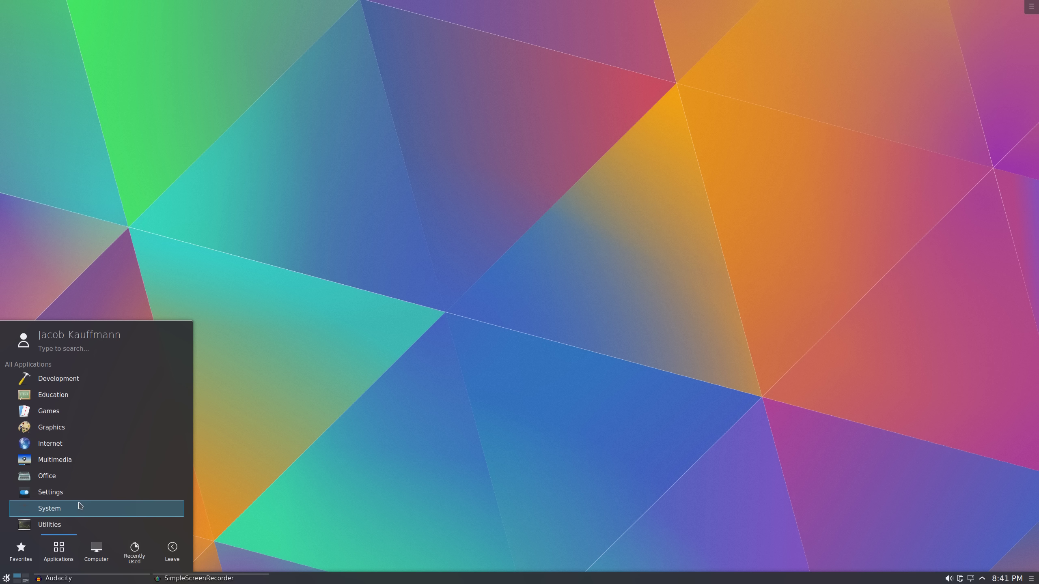
View Kickoff's Computer, Recently Used and Leave sections in turn
click(96, 553)
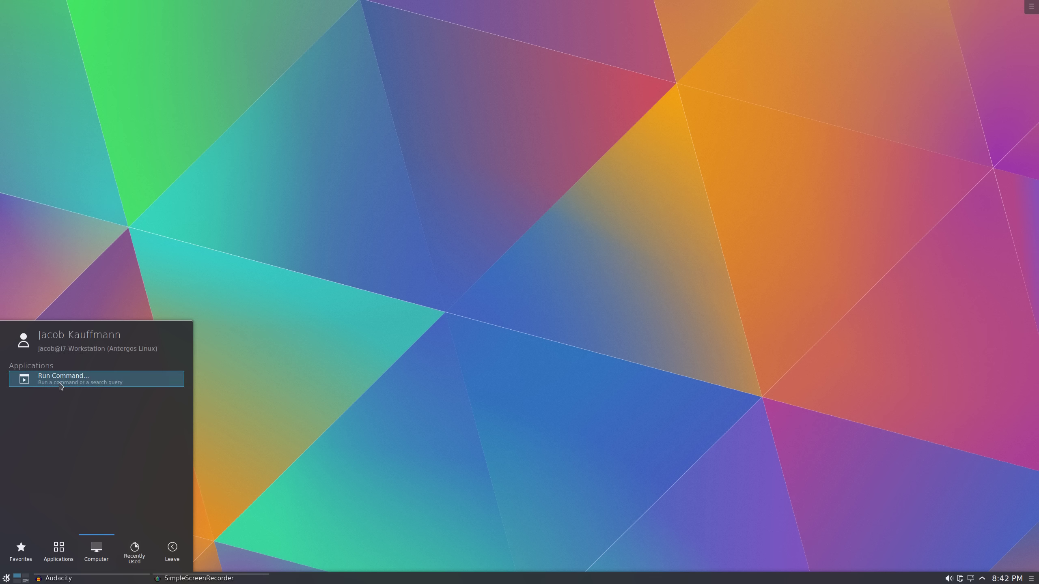
click(135, 552)
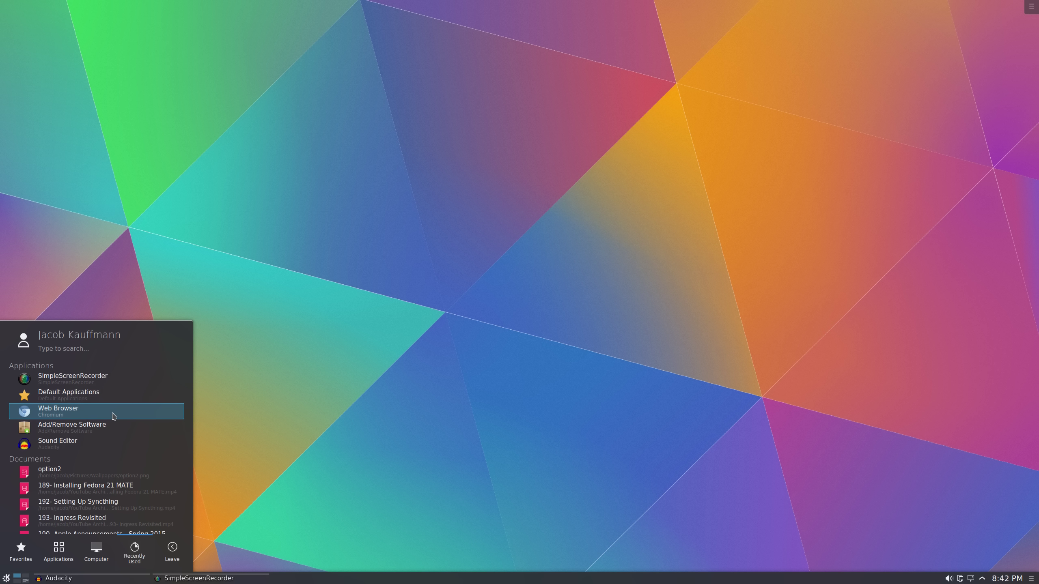
scroll(113, 416, down, 1)
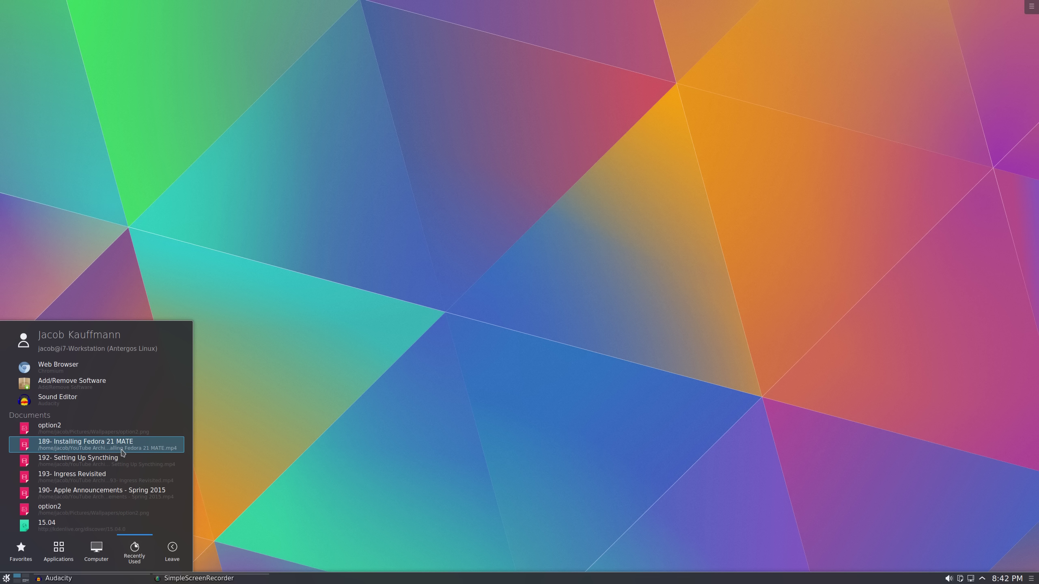
scroll(102, 462, up, 1)
click(172, 552)
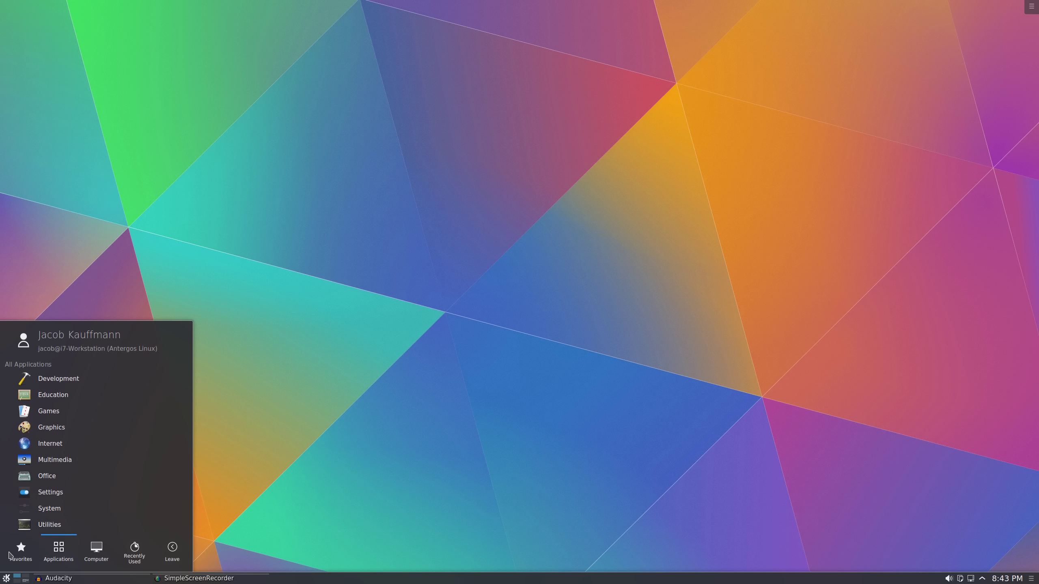
mouse_move(51, 558)
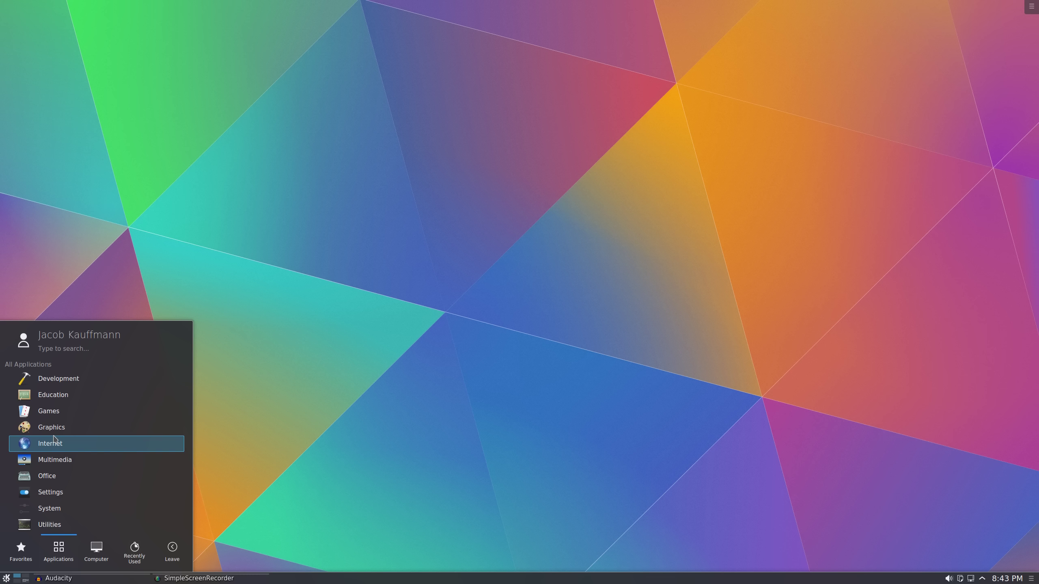
Close the launcher, reopen it with Alt+F1 to search 'kon', then close it again
click(286, 405)
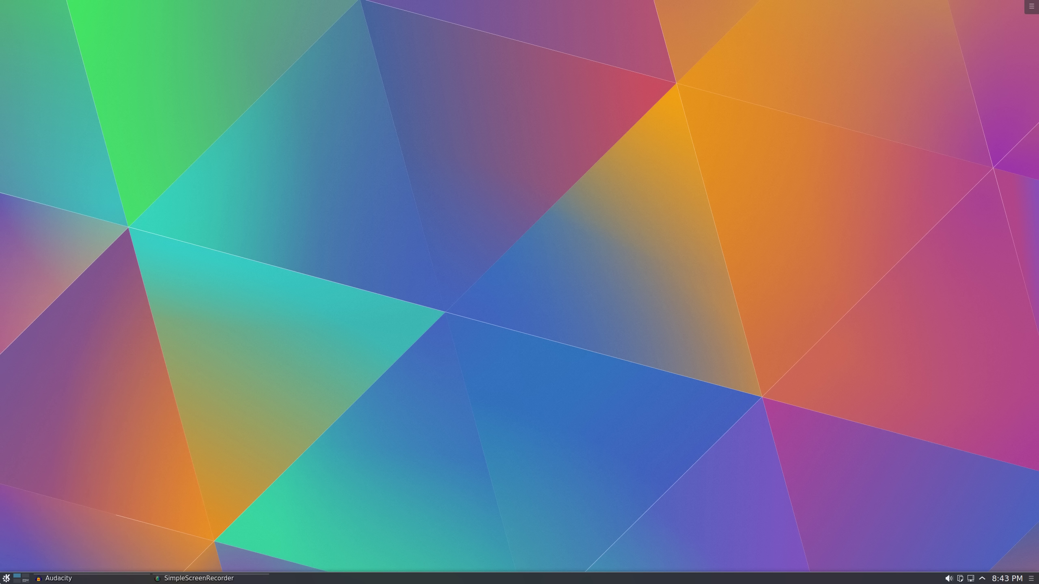
key(alt+F1)
text(kon)
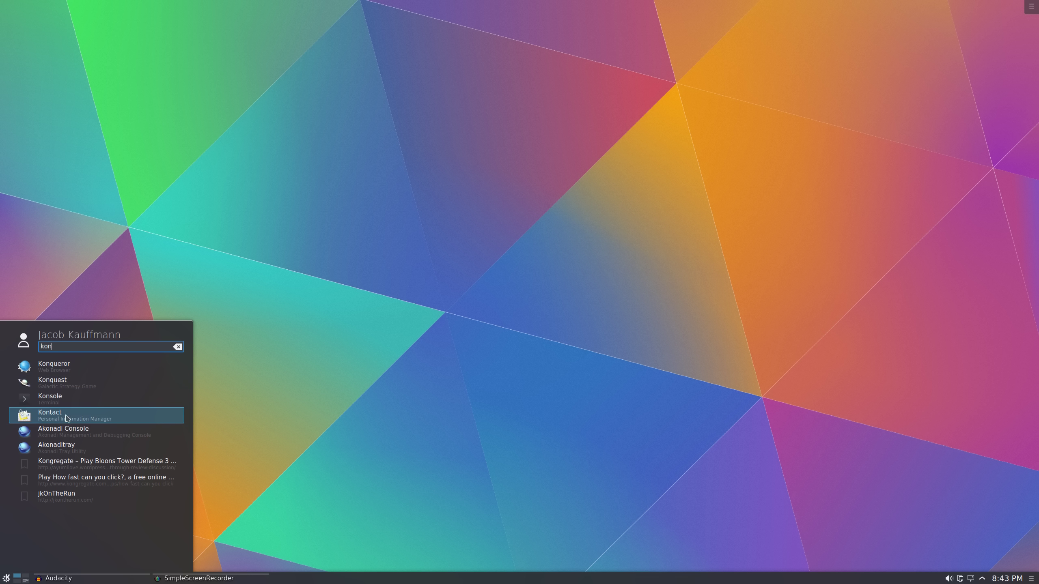
click(6, 578)
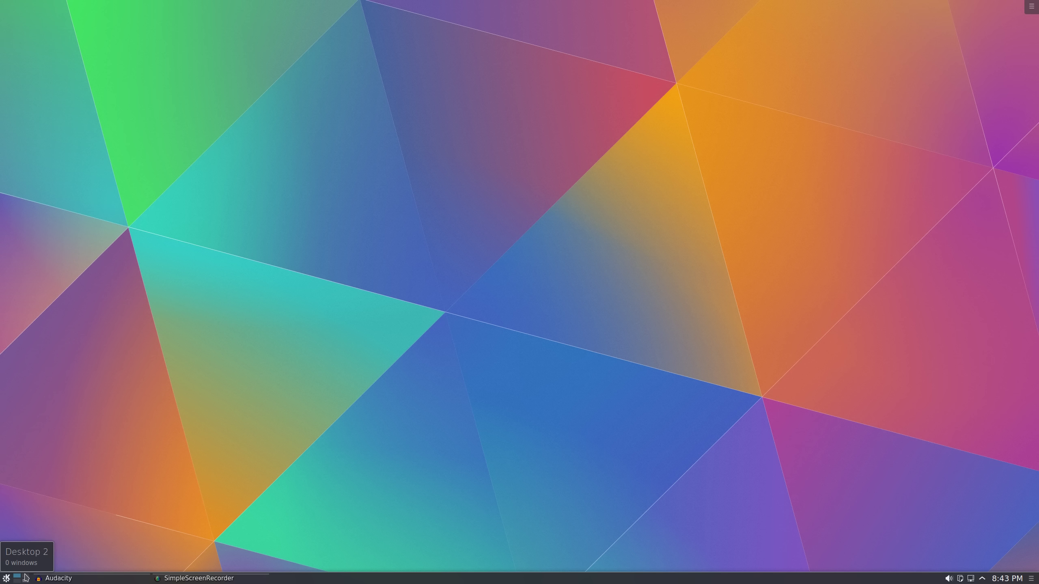
click(25, 578)
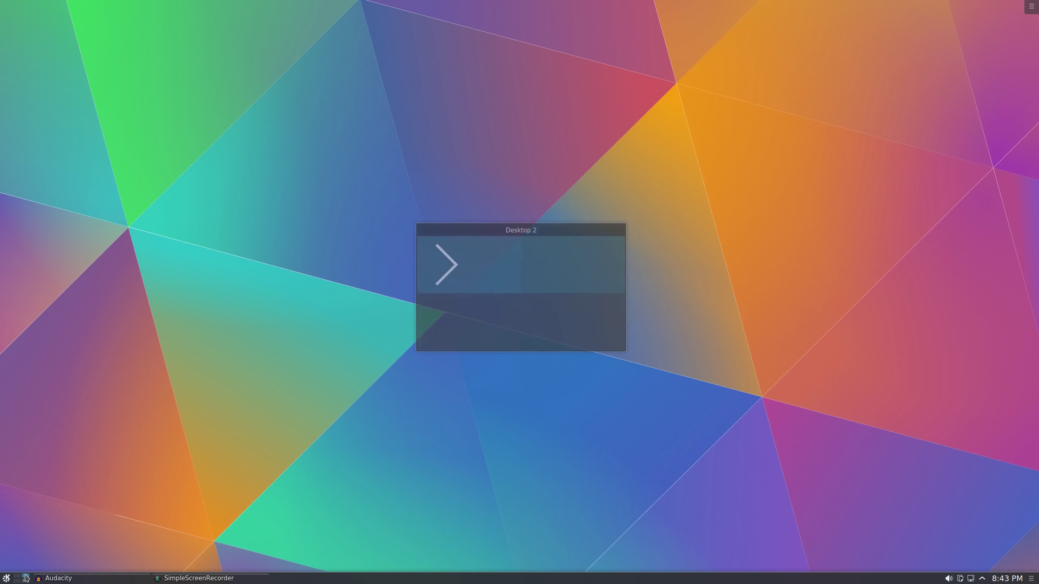
click(17, 578)
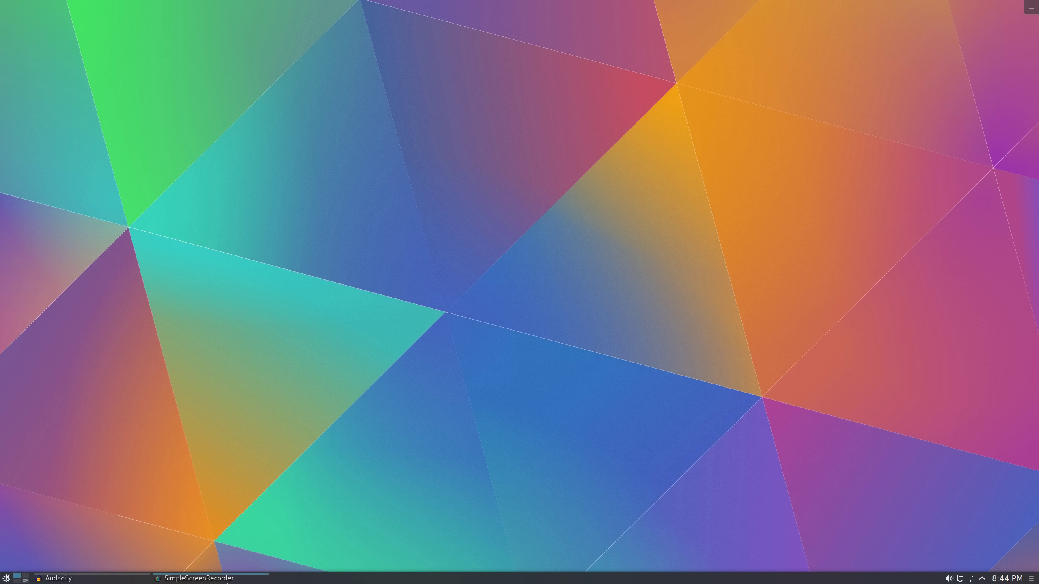
click(169, 578)
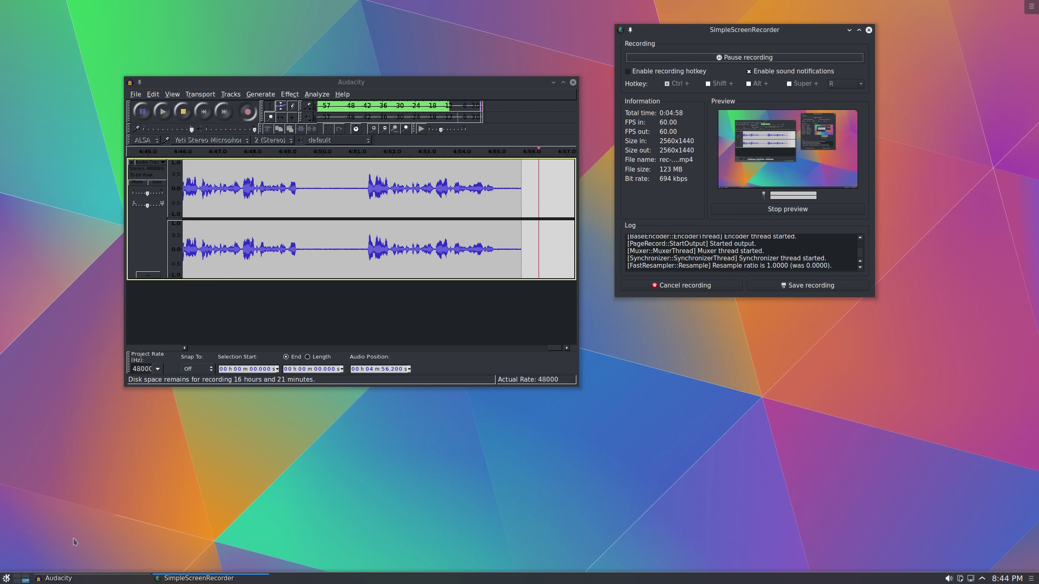
click(17, 578)
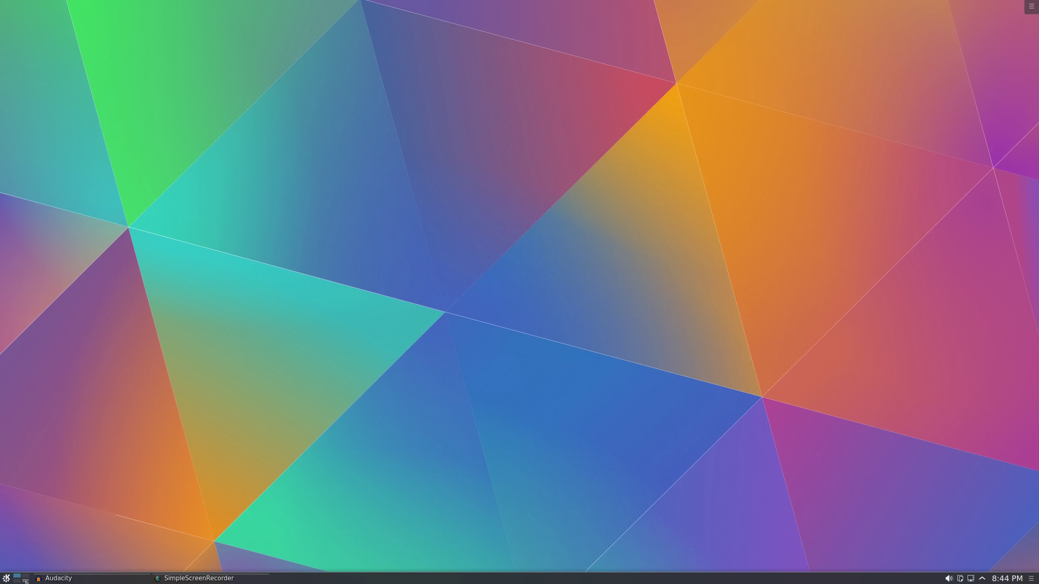
click(26, 580)
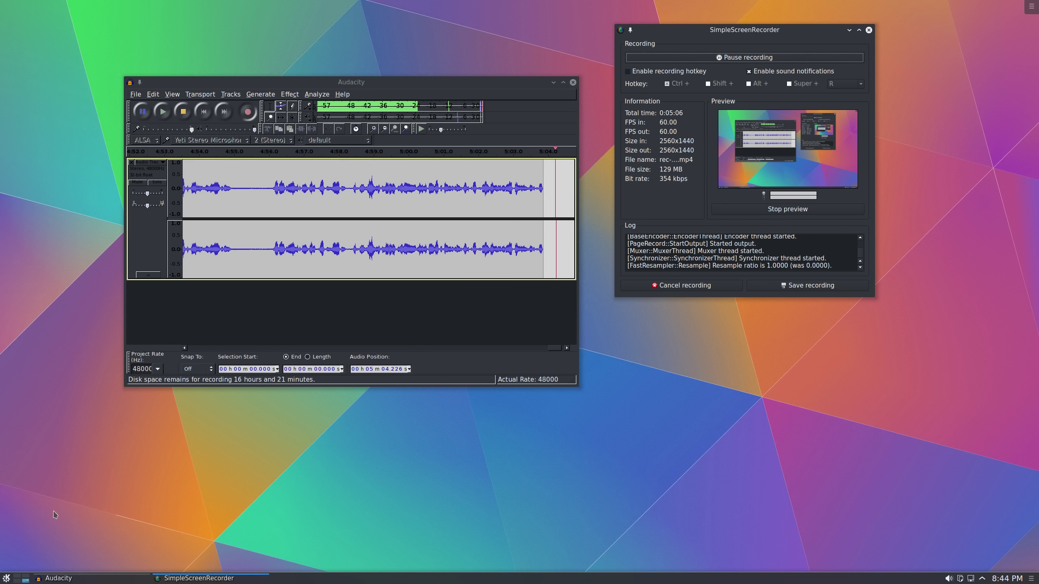
click(17, 578)
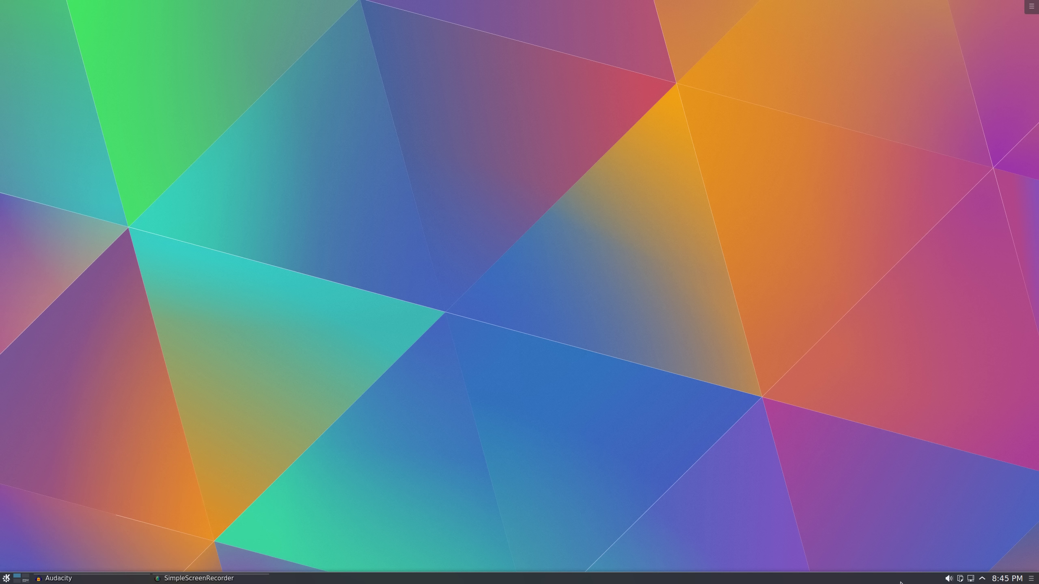
Check the volume mixer, then show the clipboard history with entries like 128 and 30
click(949, 579)
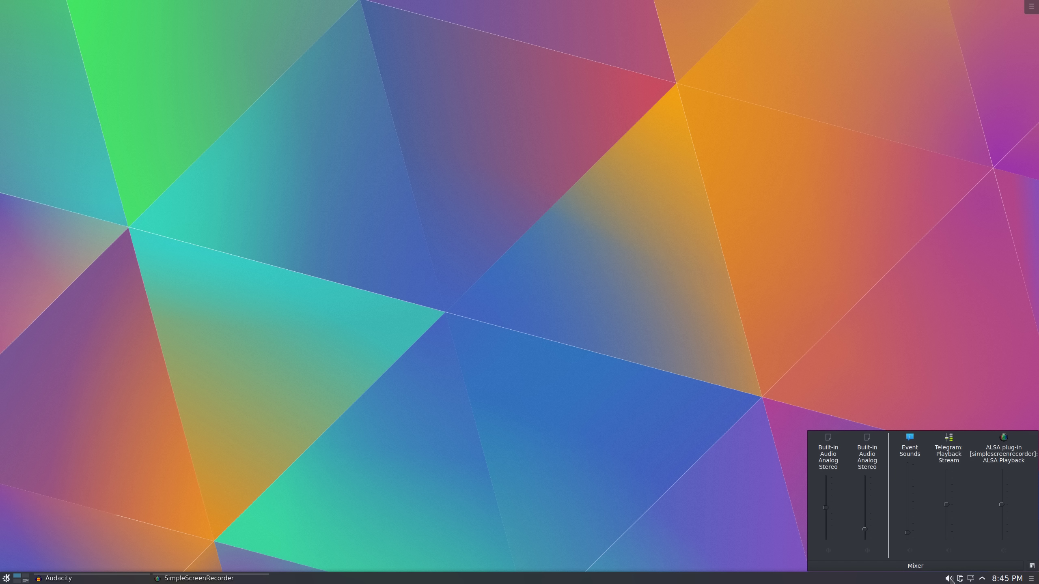
click(949, 579)
click(960, 579)
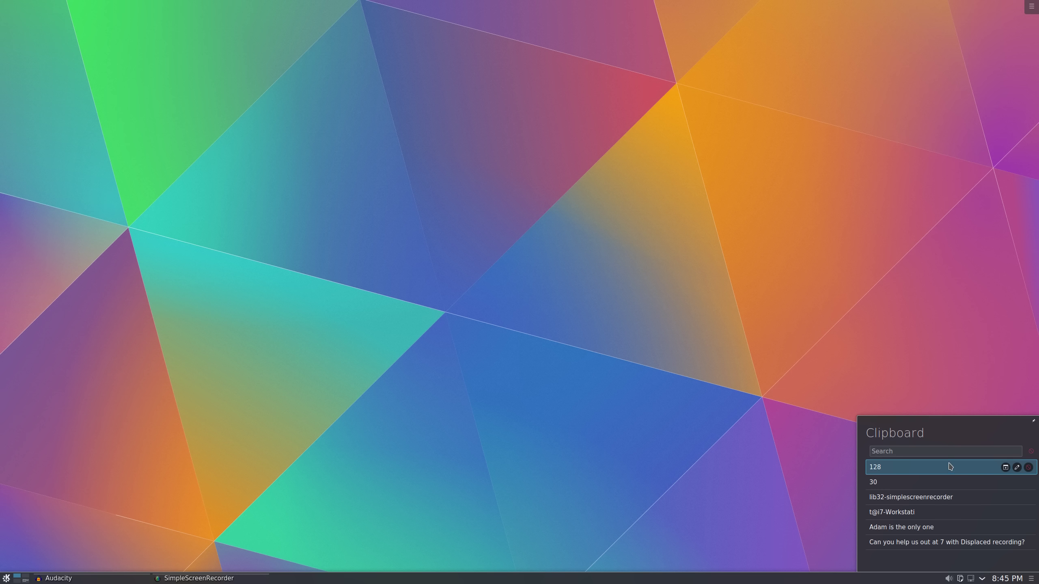
Inspect Wired connection 1's details in the Networks popup, then close the popup
click(972, 579)
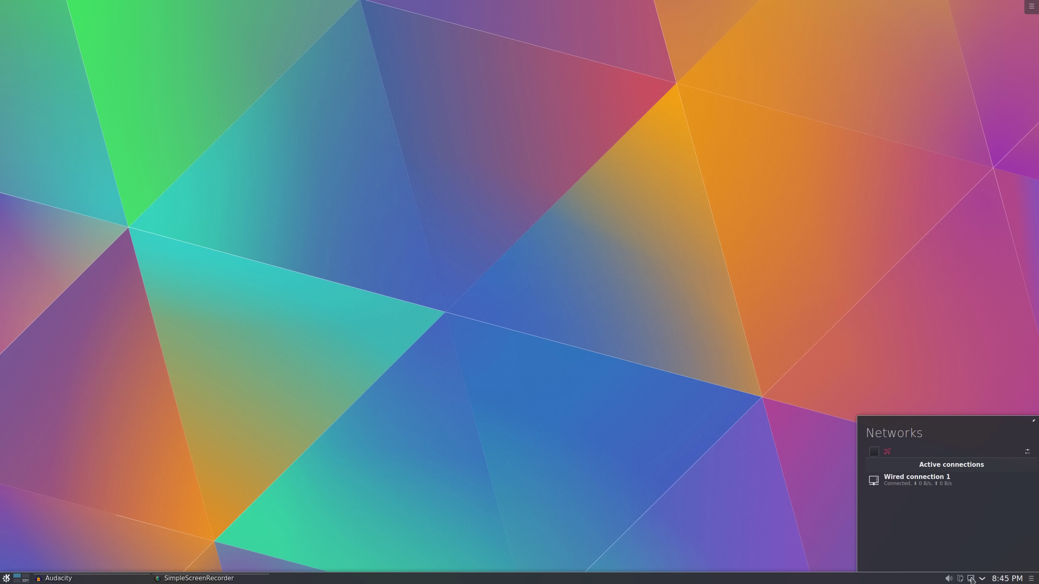
mouse_move(936, 477)
click(919, 489)
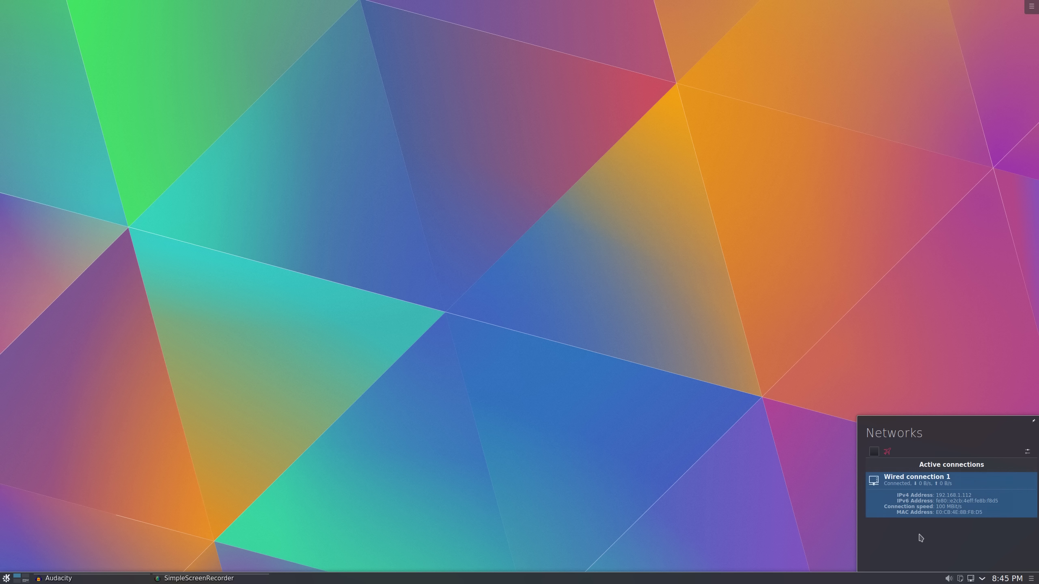
mouse_move(944, 497)
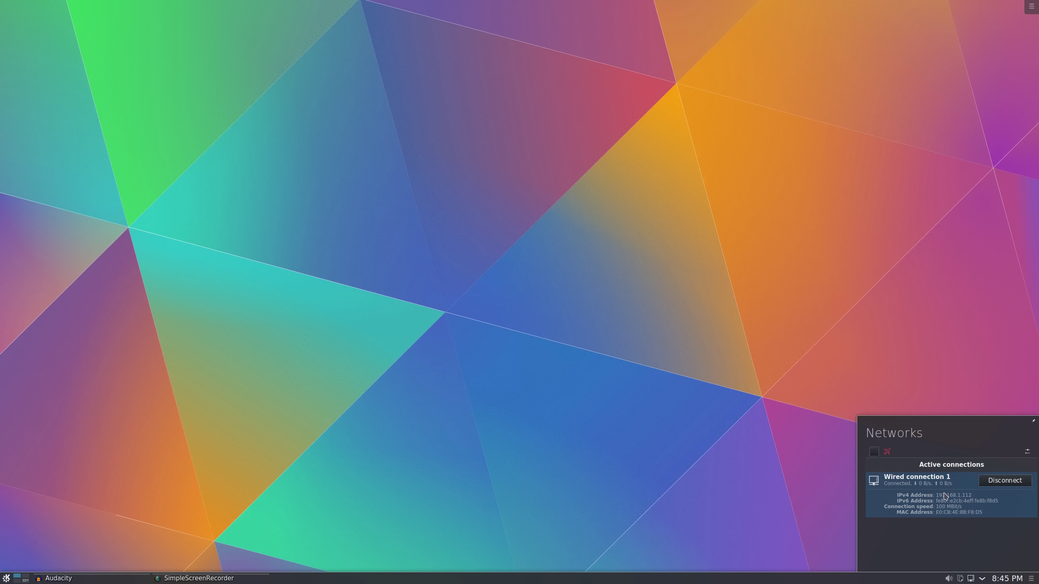
click(967, 502)
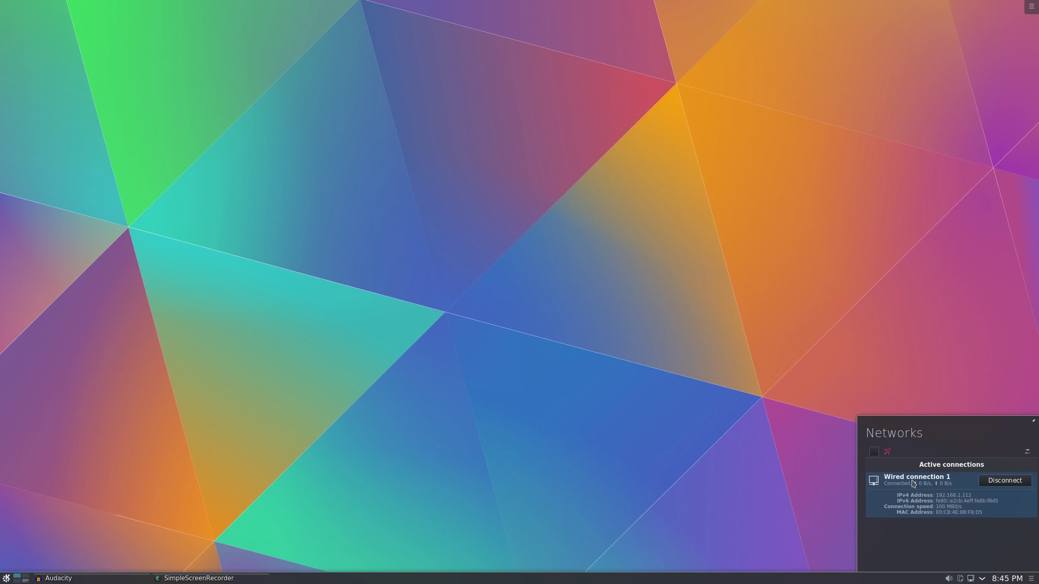
click(983, 580)
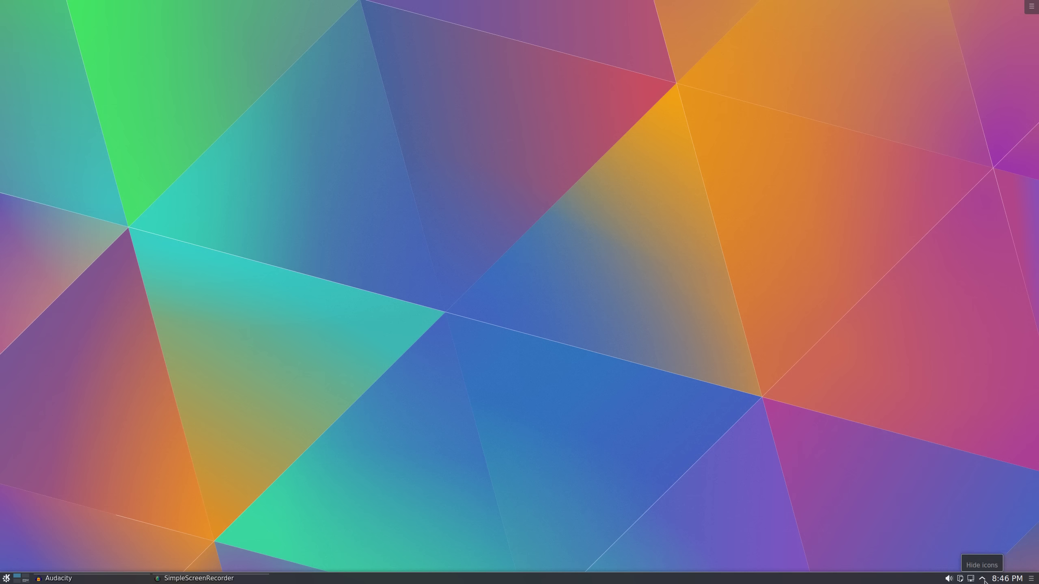
click(984, 580)
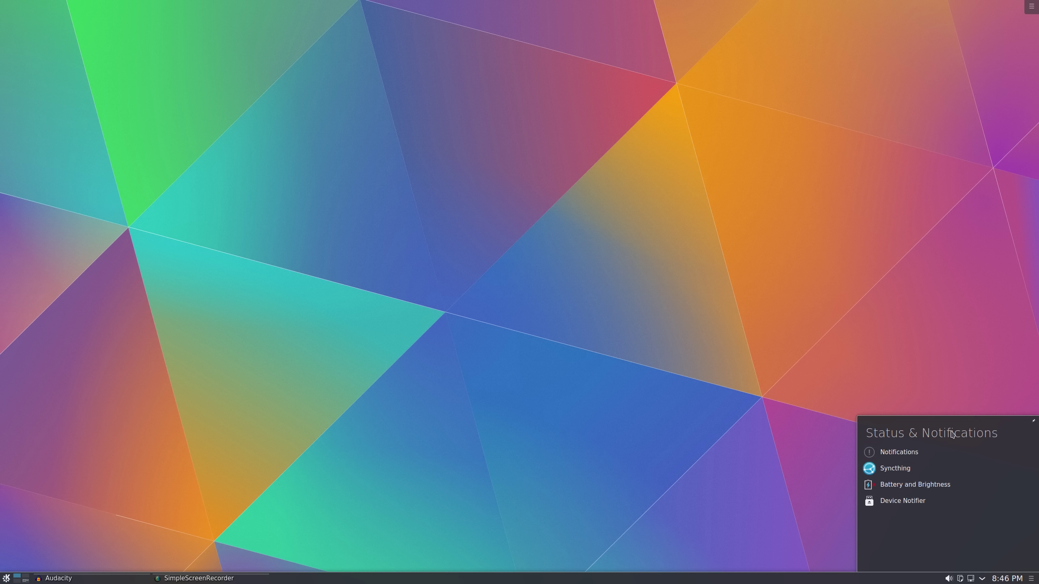
click(900, 452)
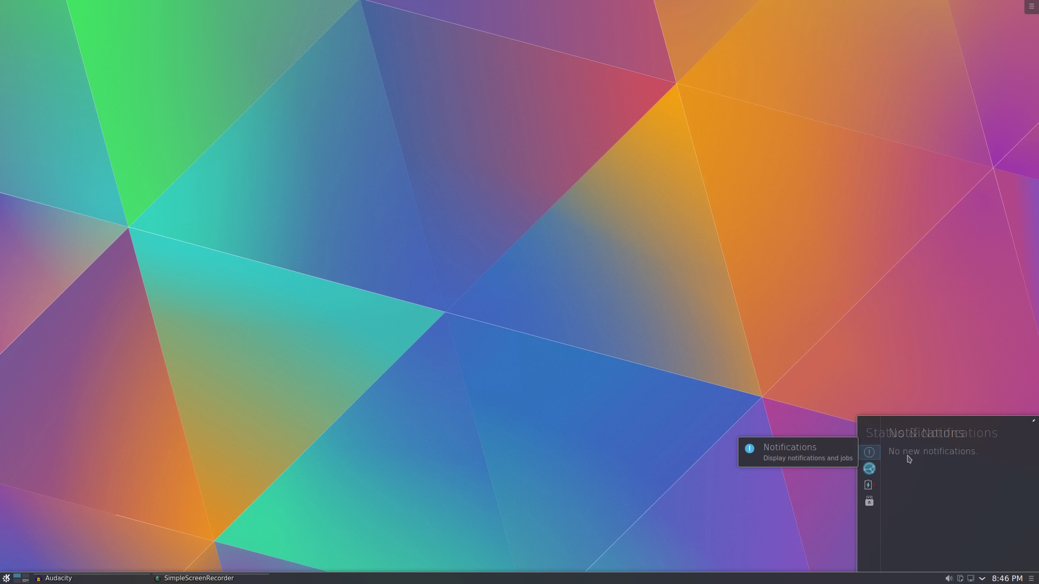
click(870, 453)
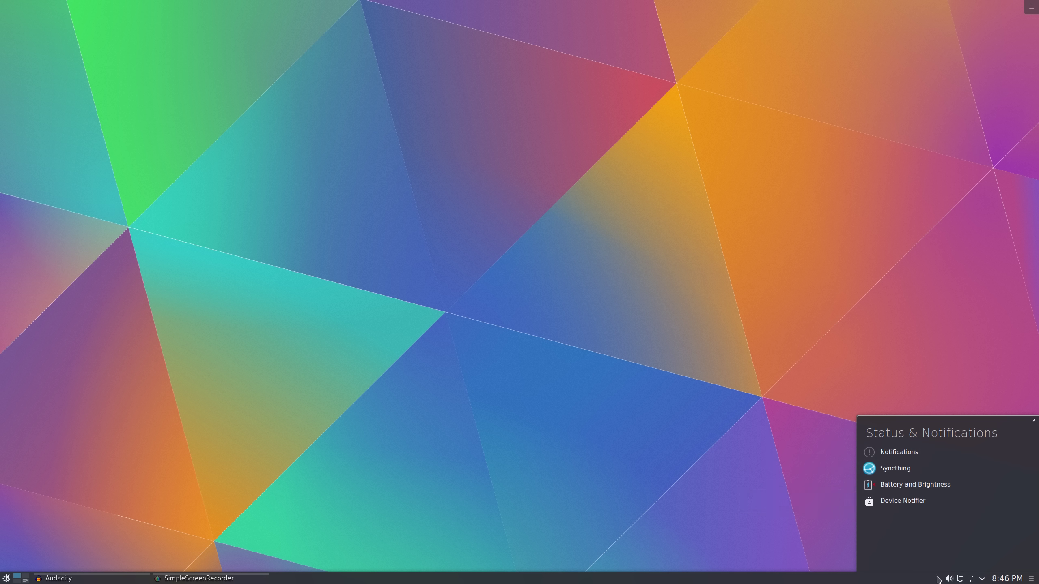
click(902, 469)
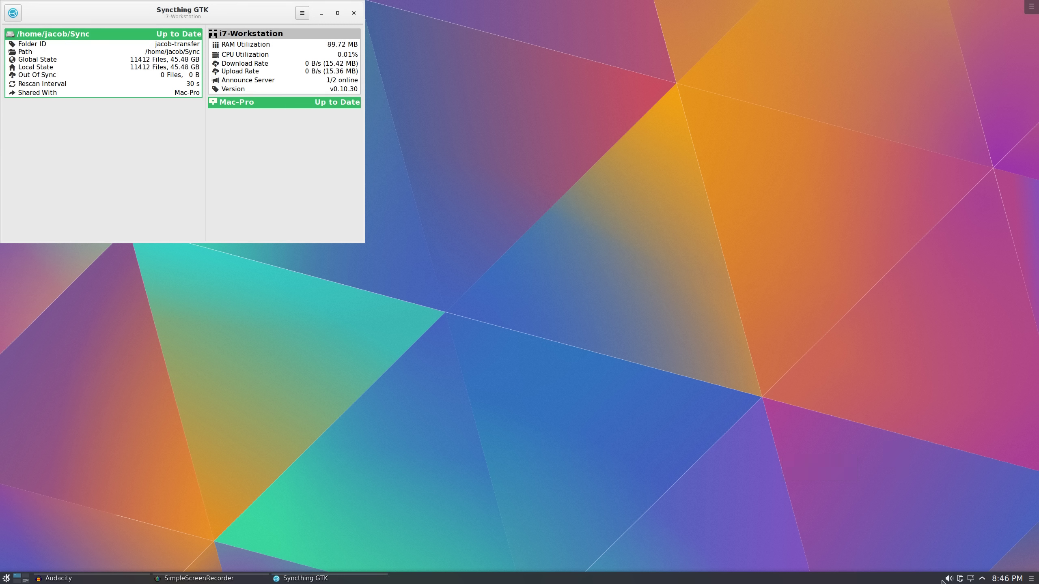
click(354, 13)
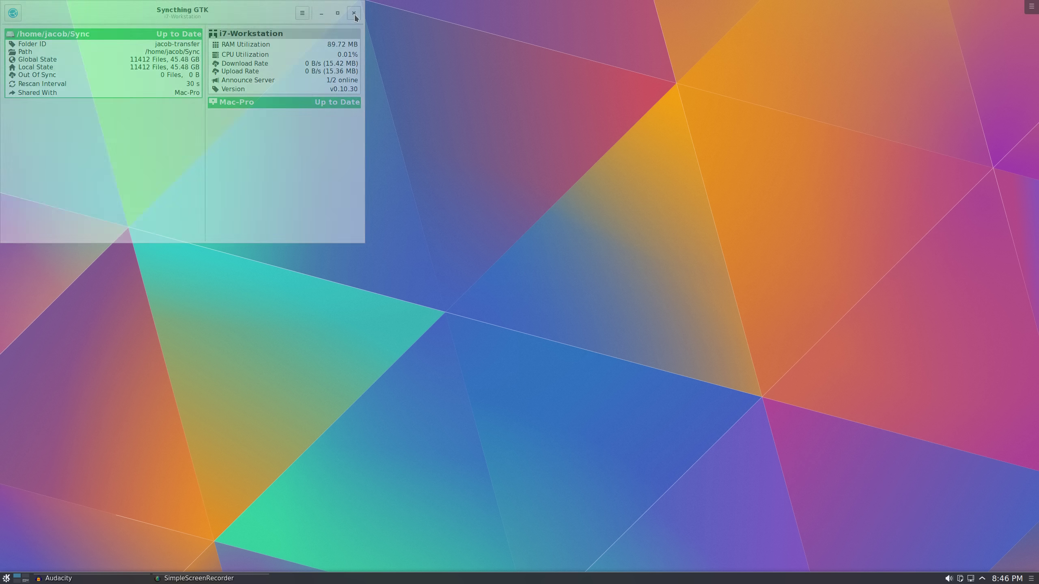
click(982, 580)
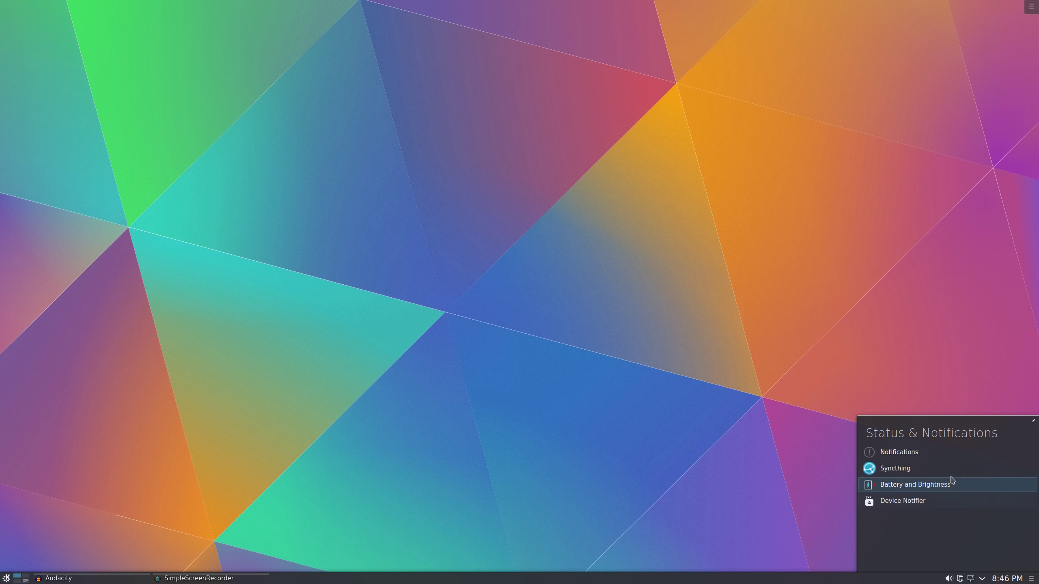
click(899, 453)
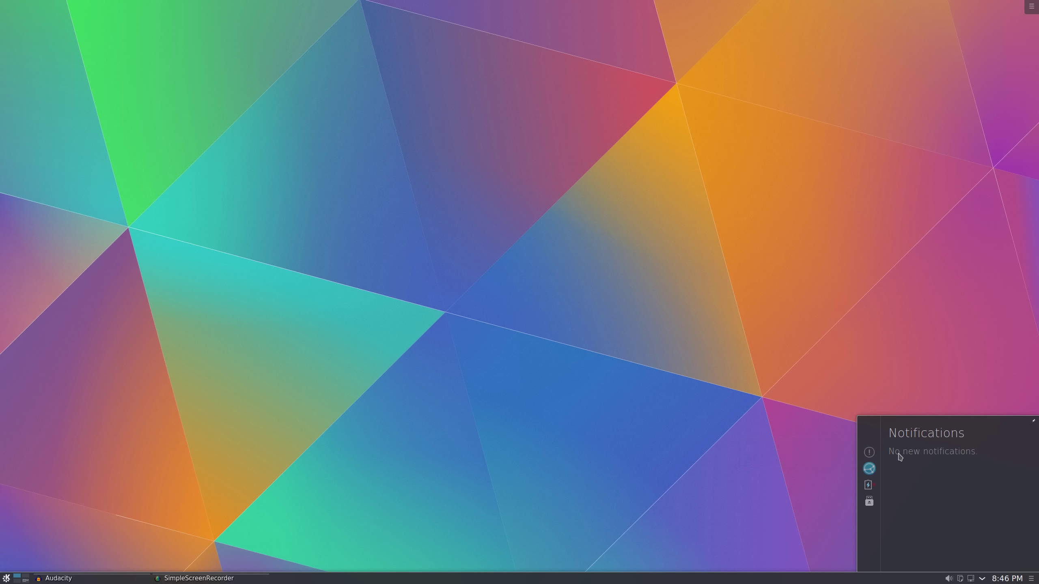
click(801, 441)
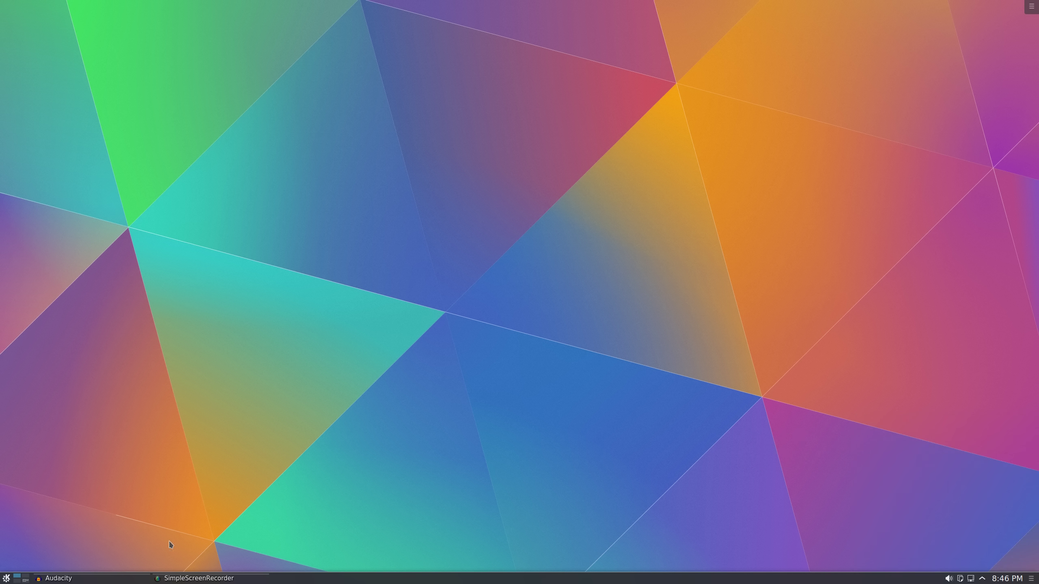
key(super)
Launch two Dolphin windows and open the Music folder in both
click(57, 392)
key(super)
click(57, 392)
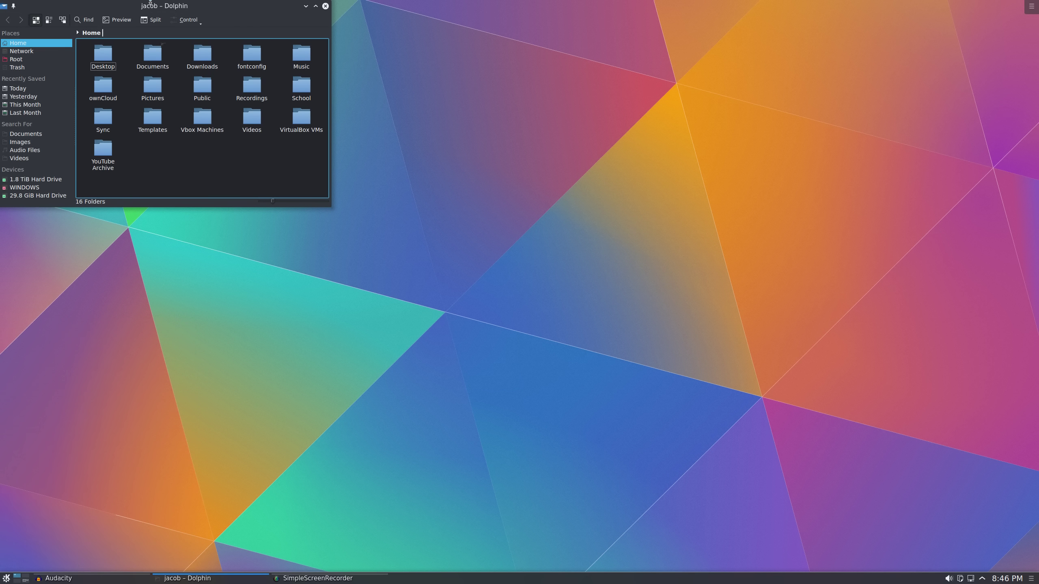
click(303, 57)
double_click(303, 58)
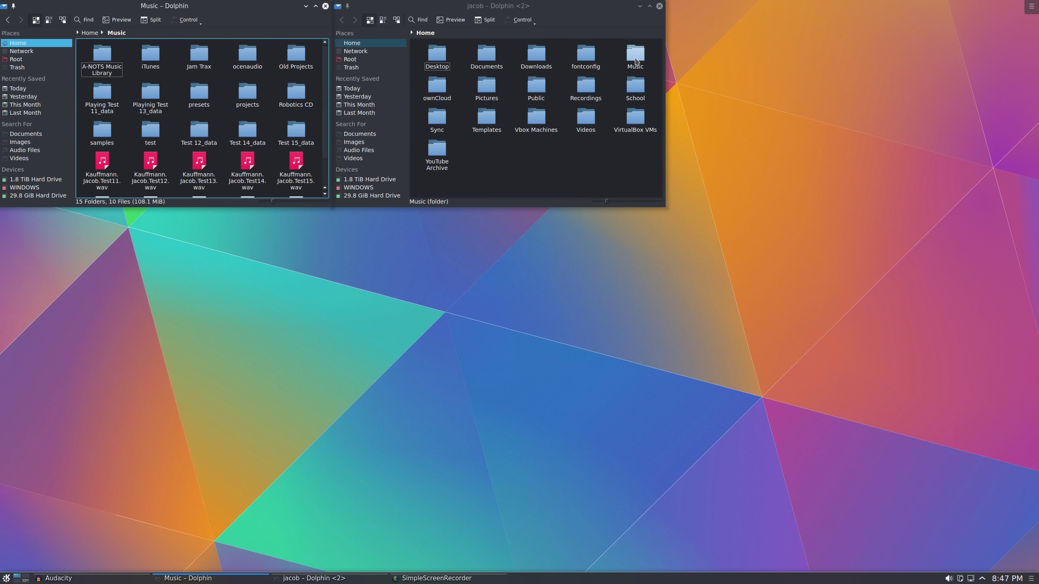
double_click(635, 55)
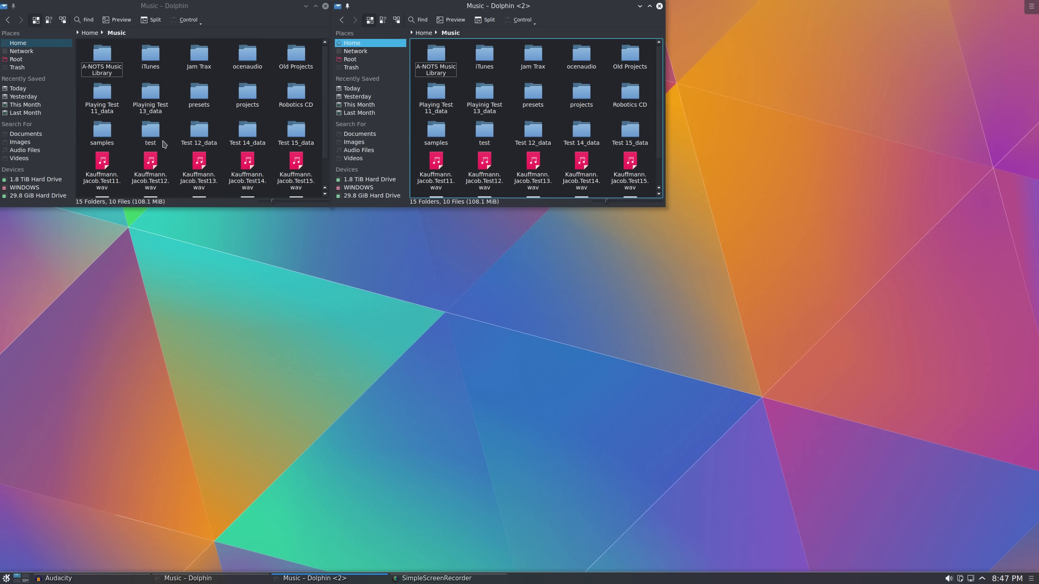
Copy Test11.wav and paste a duplicate into Music under a suggested new name
right_click(108, 177)
click(122, 198)
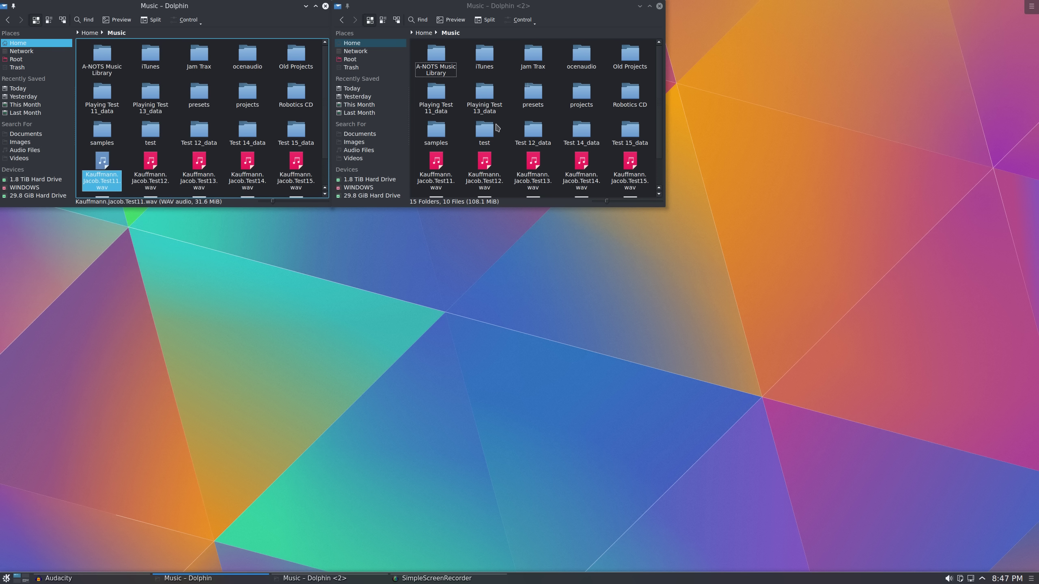
right_click(459, 160)
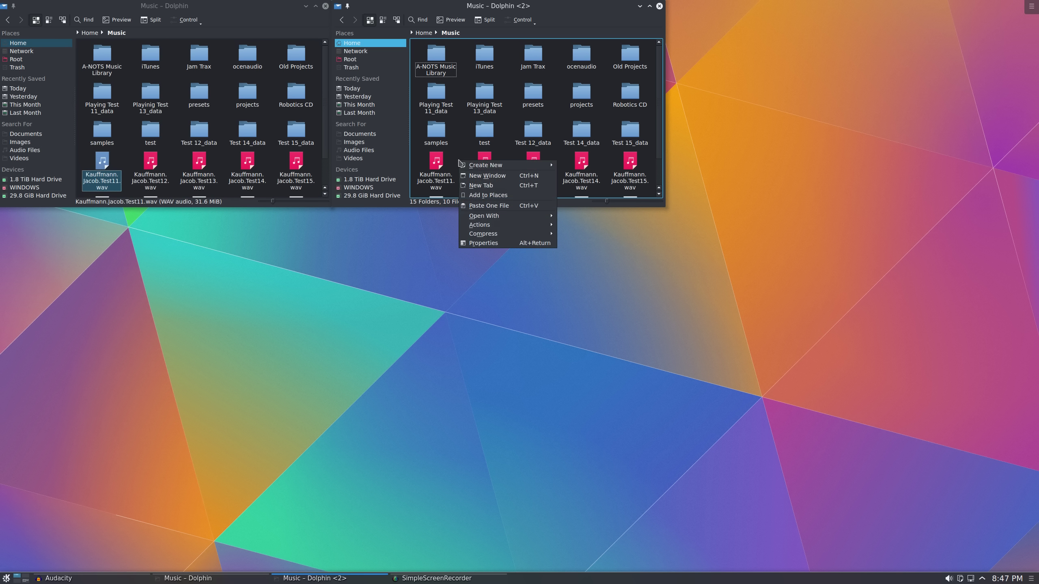
click(467, 205)
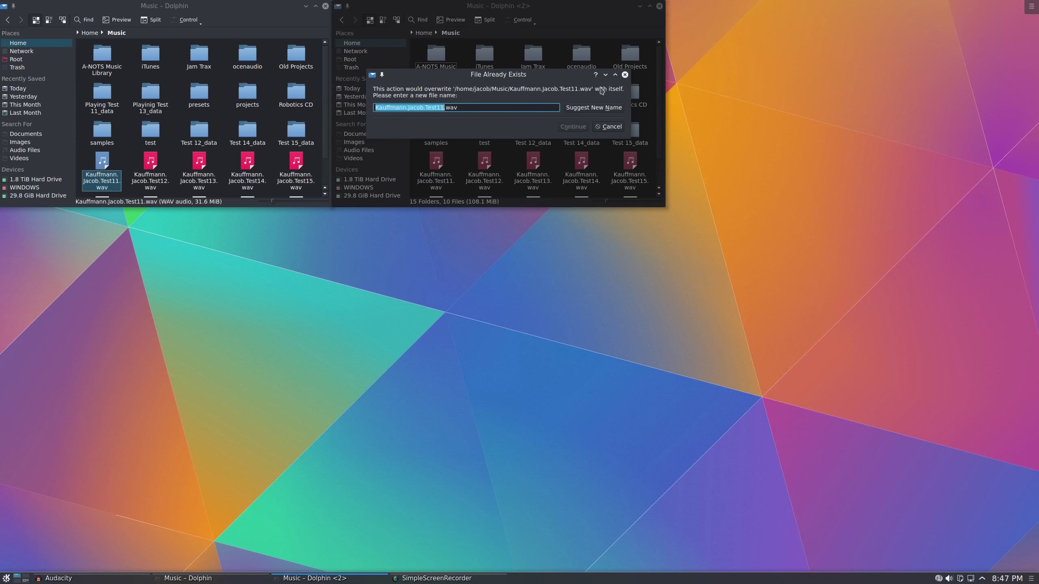
click(593, 107)
click(577, 130)
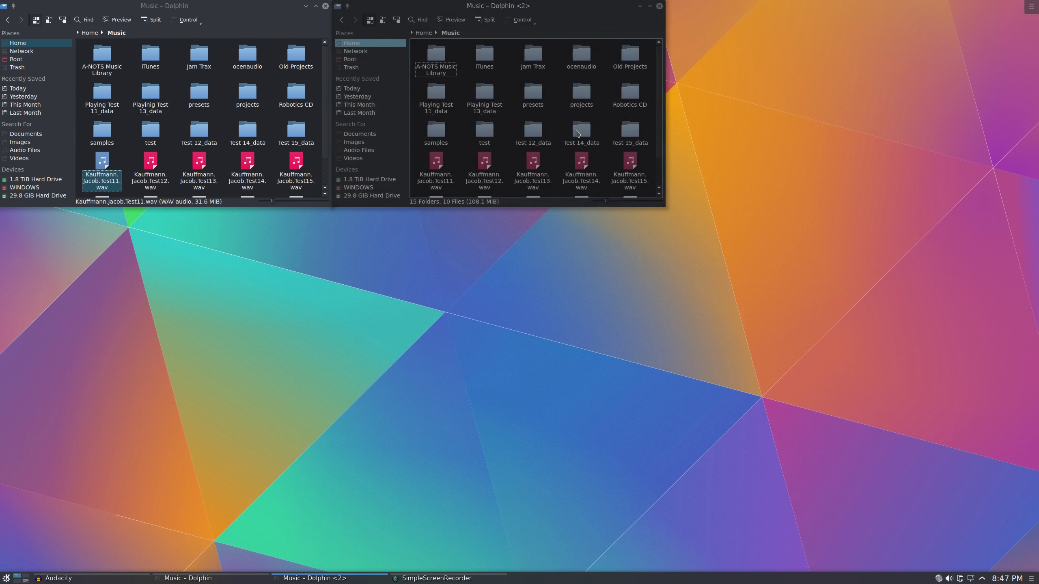
Clear the Copying: Finished notification from the tray notifications
click(938, 579)
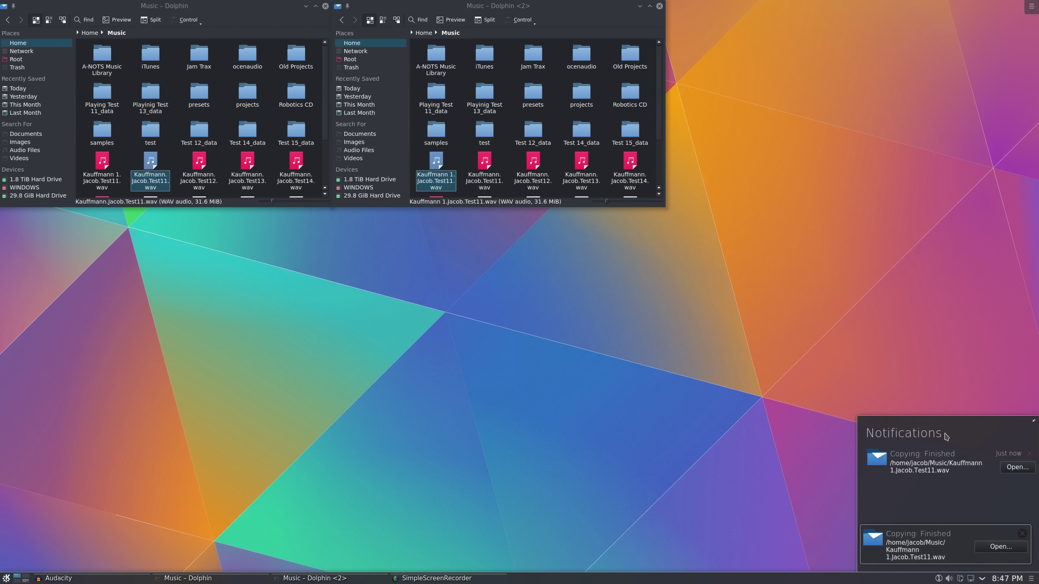
click(1022, 533)
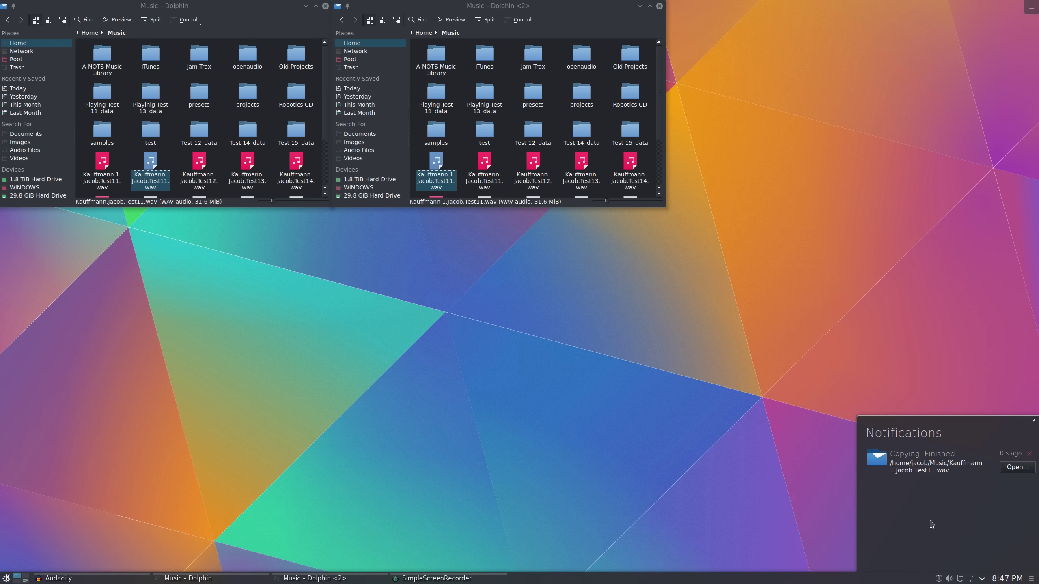
click(1030, 454)
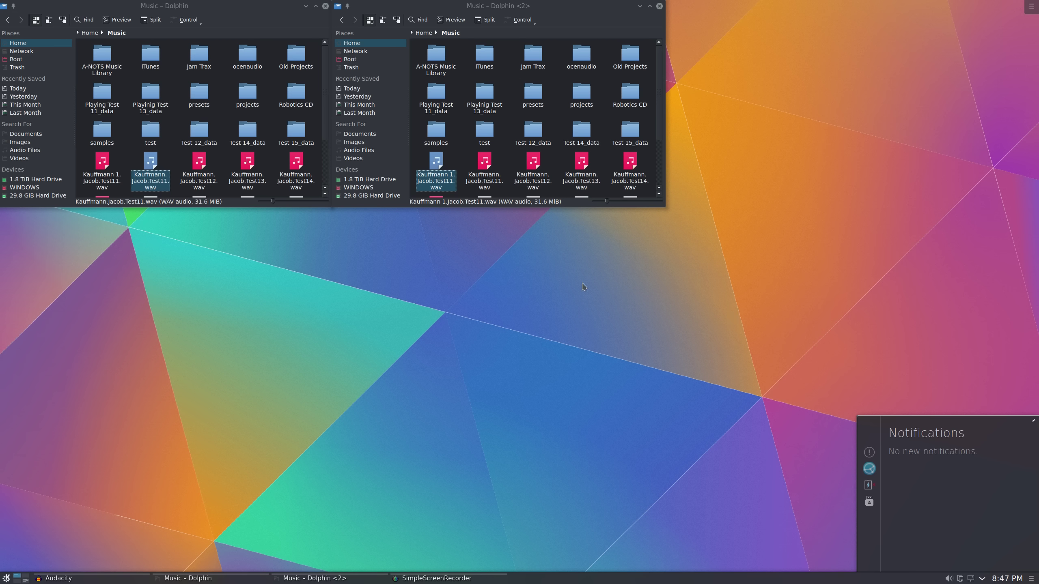
Close both Dolphin windows and open the Status & Notifications panel
click(660, 6)
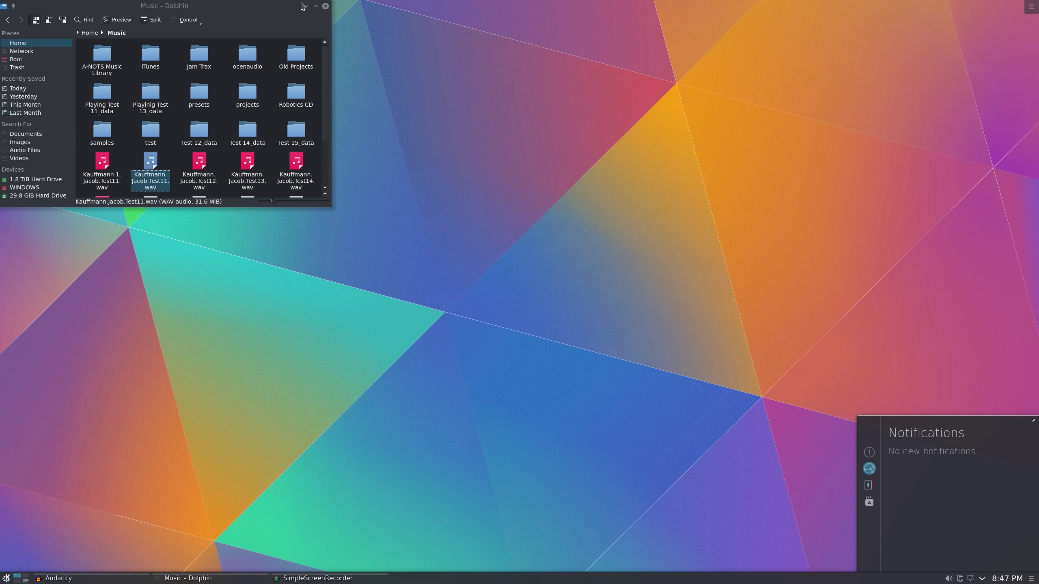
click(325, 6)
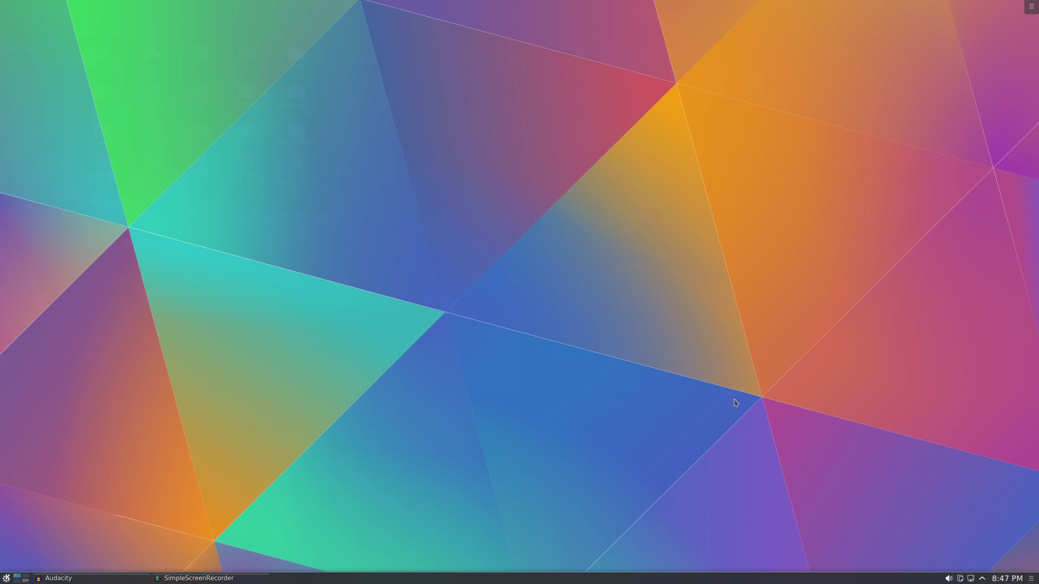
click(983, 578)
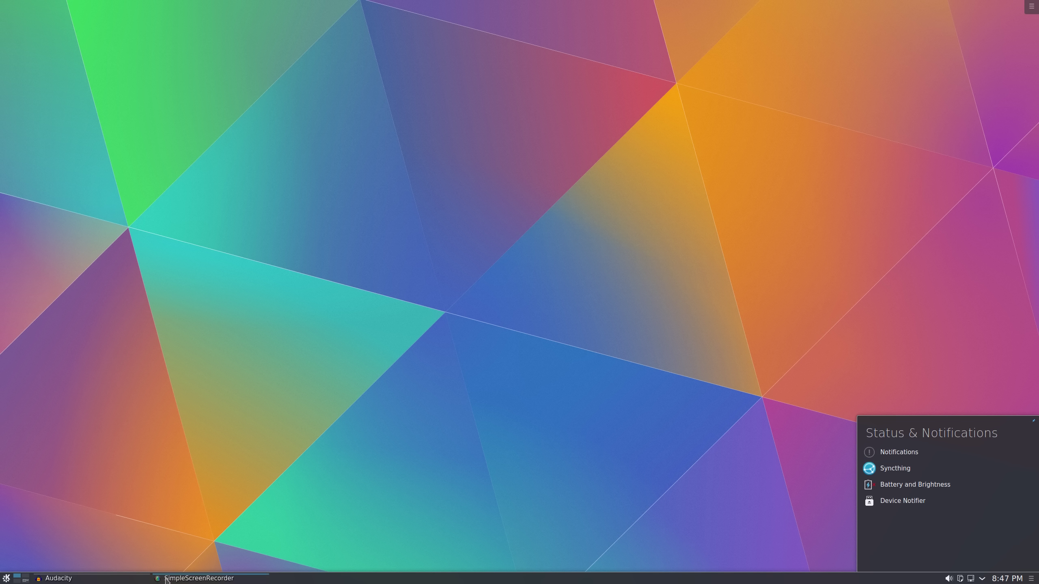
Launch Dolphin from the launcher, drag its window toward the centre, and close it
click(6, 579)
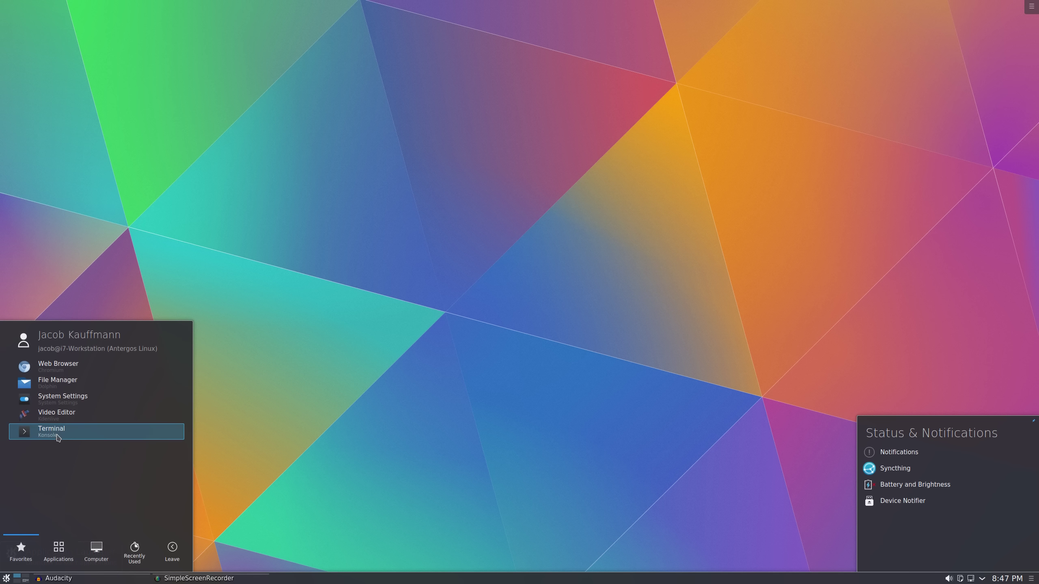
click(69, 382)
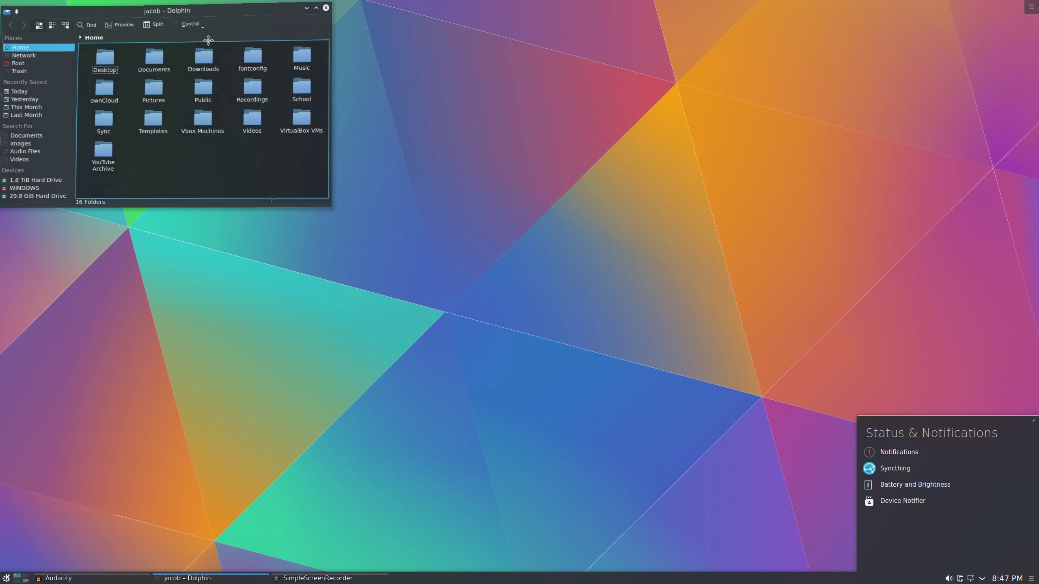
click(1033, 421)
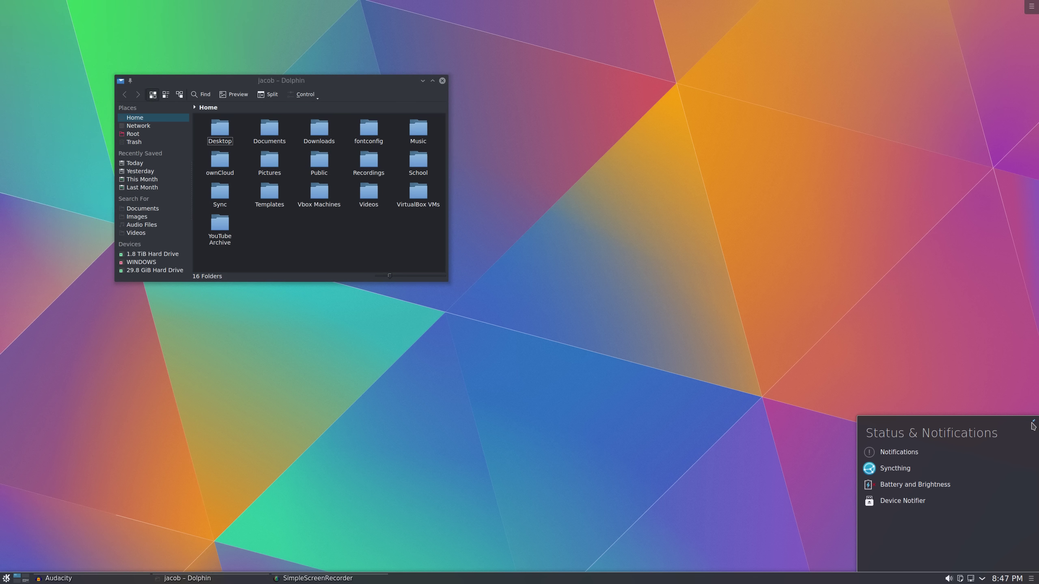
drag(380, 96, 482, 120)
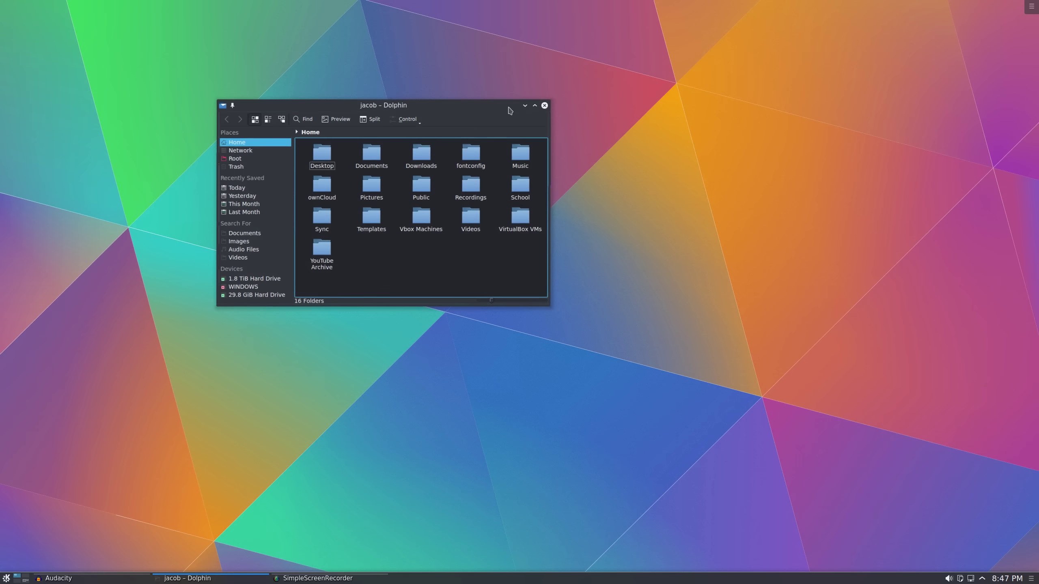
click(544, 105)
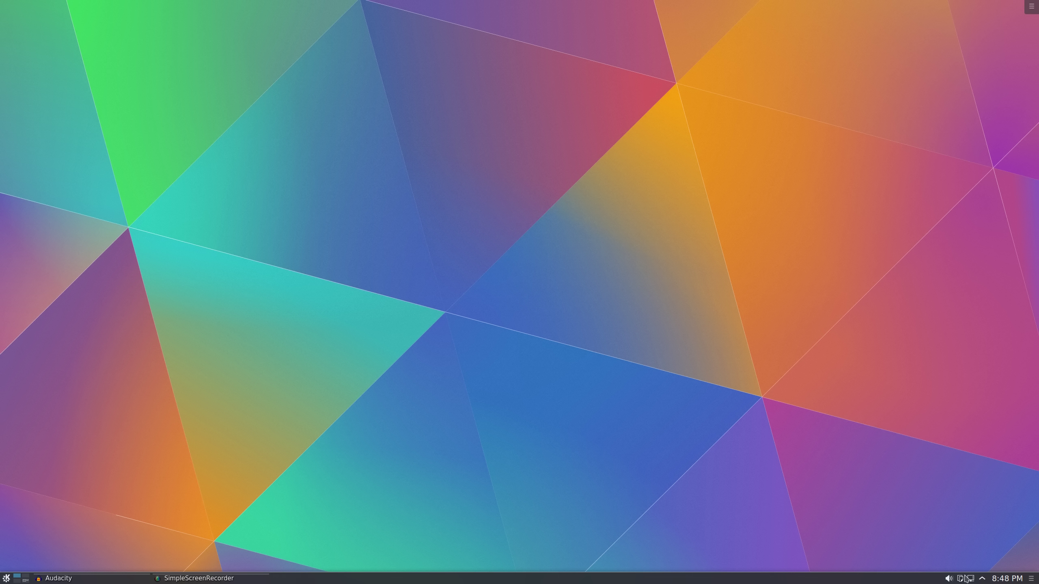
click(1010, 577)
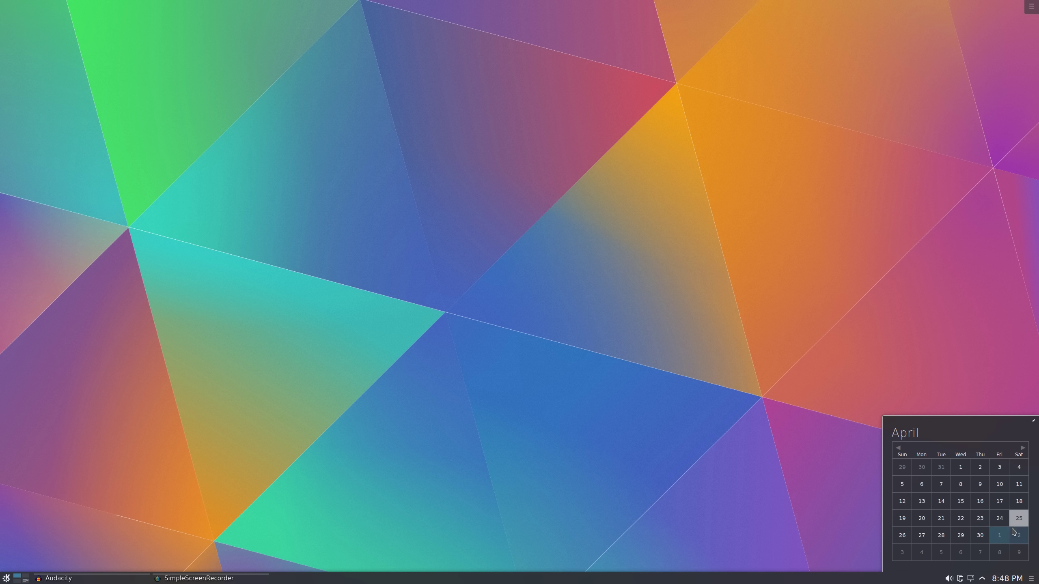
click(921, 519)
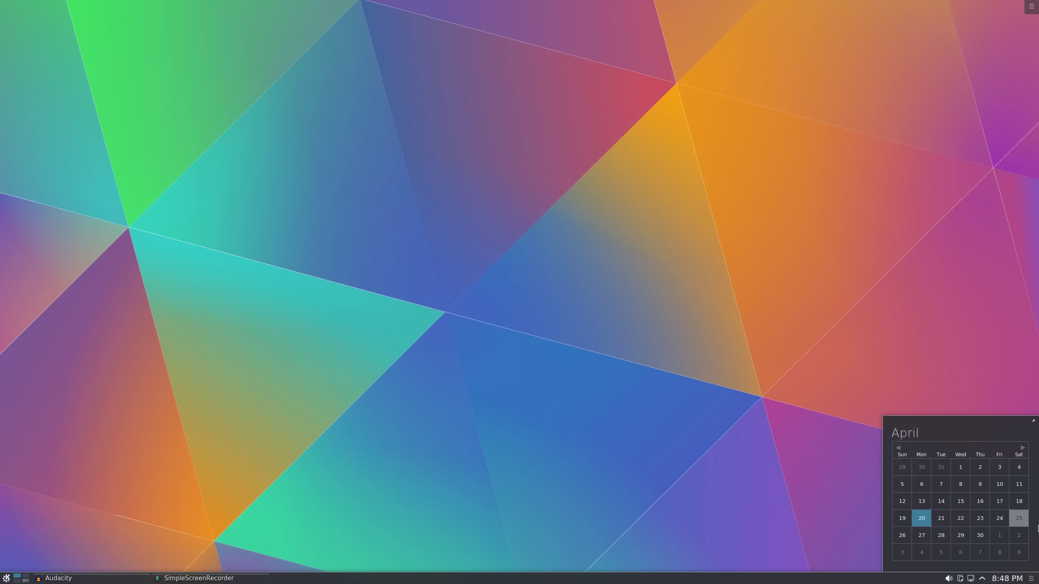
click(1019, 521)
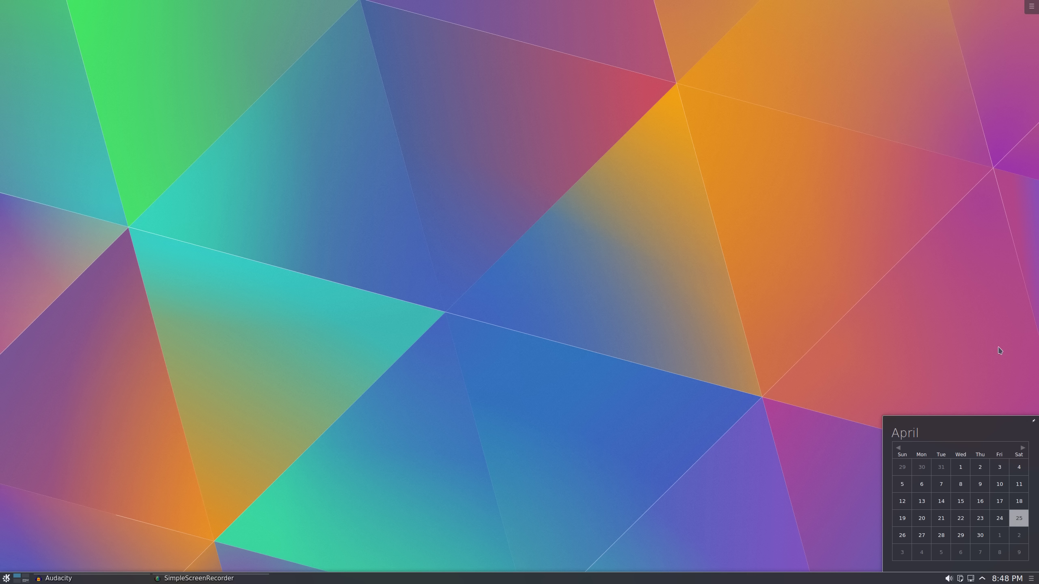
click(997, 392)
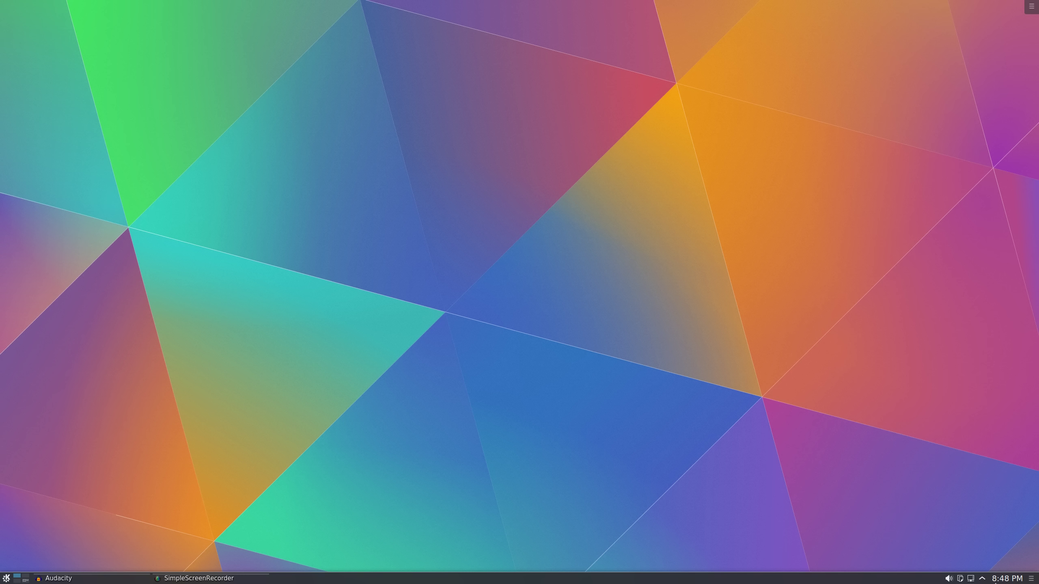
Move the taskbar panel to the left screen edge and back to the bottom
click(1037, 583)
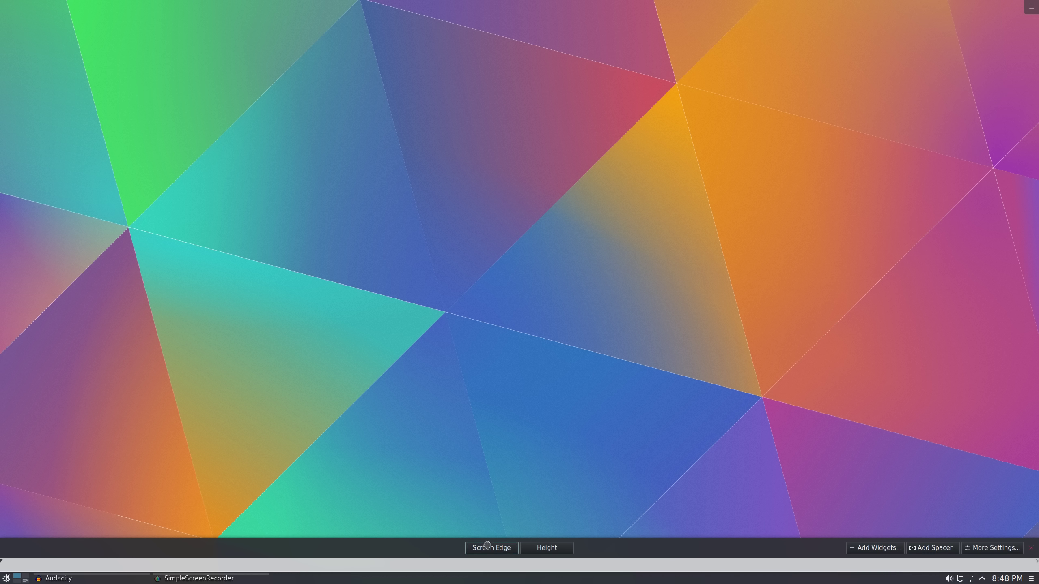
drag(485, 547, 151, 475)
drag(75, 421, 263, 564)
Open and close the Widgets browser, then open the desktop toolbox menu
click(885, 548)
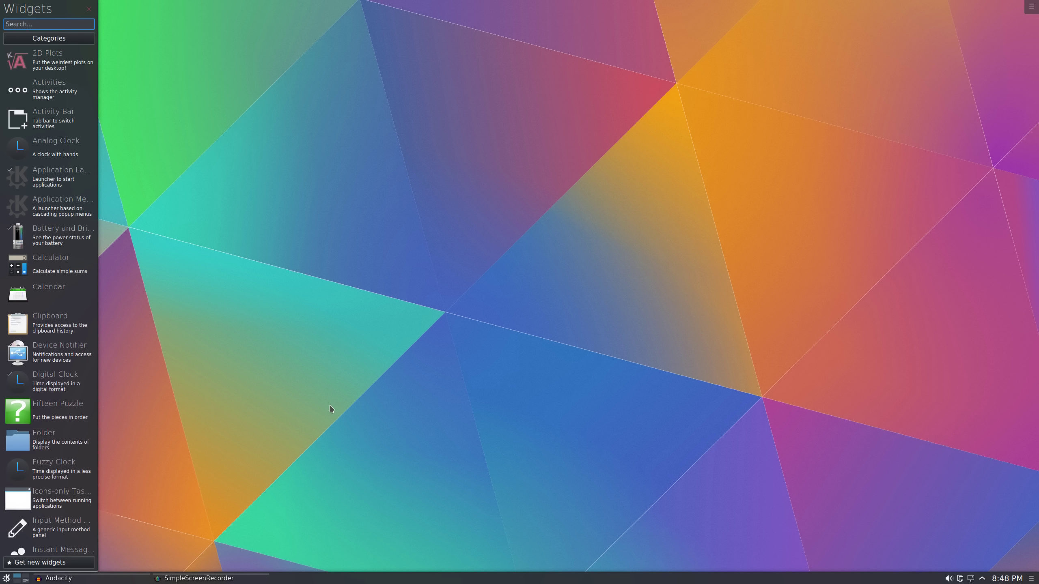
click(217, 375)
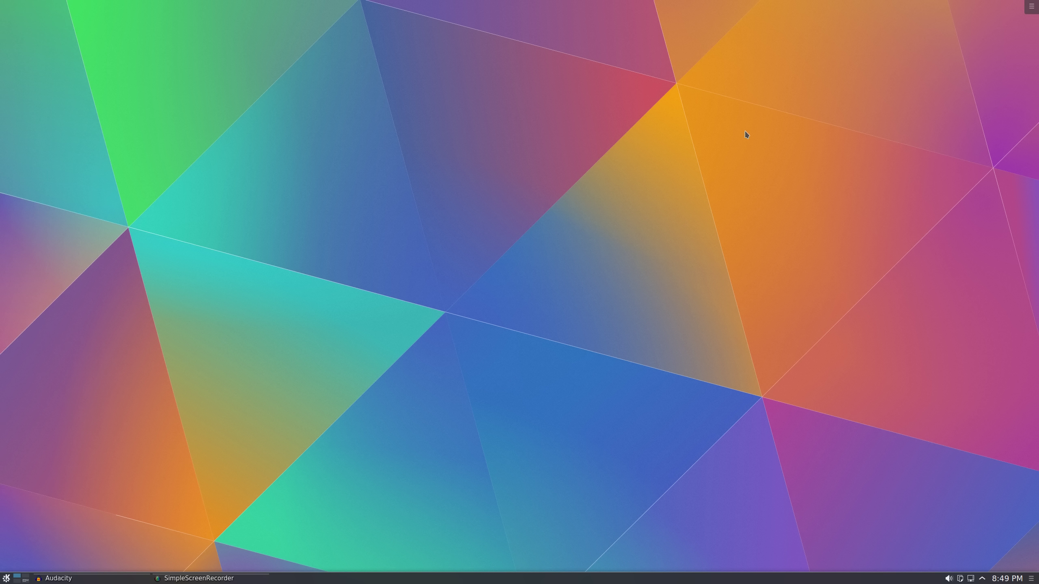
click(1037, 2)
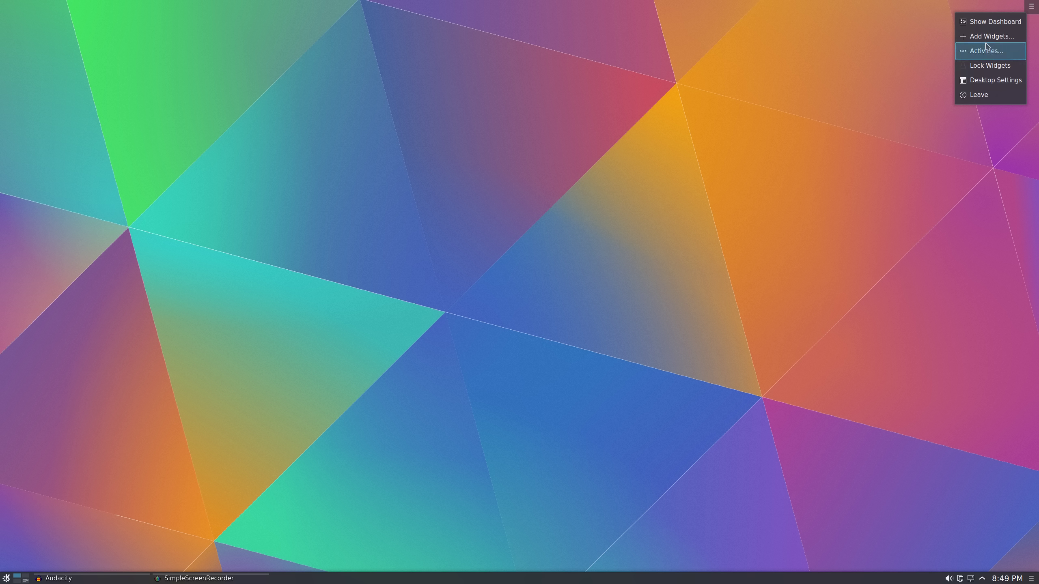
Show the dashboard and drag an Analog Clock widget onto the desktop
click(986, 24)
click(992, 36)
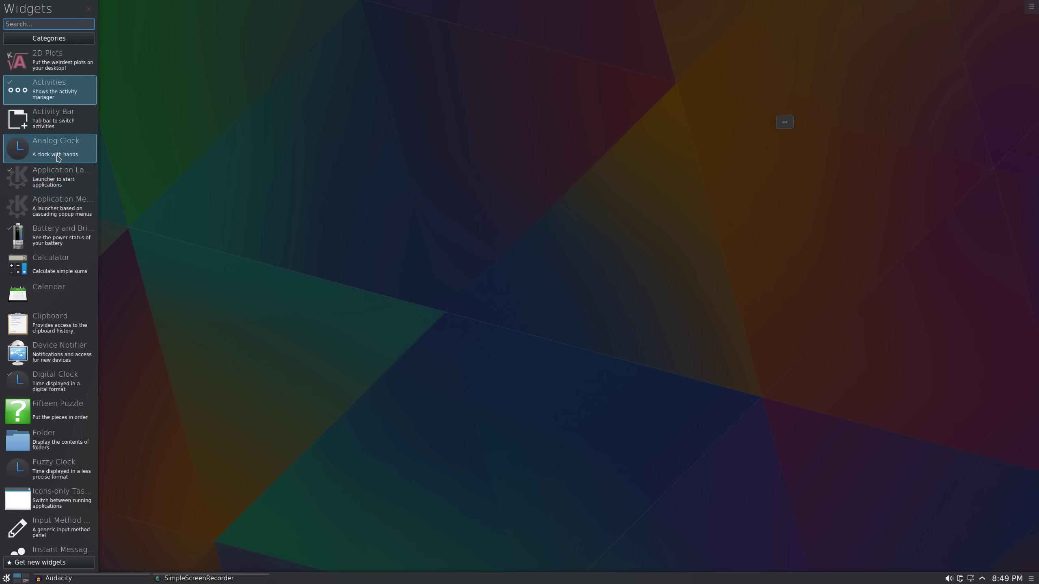
drag(65, 119, 343, 115)
Toggle the dashboard on and off from the toolbox menu, ending with the menu open
click(1031, 6)
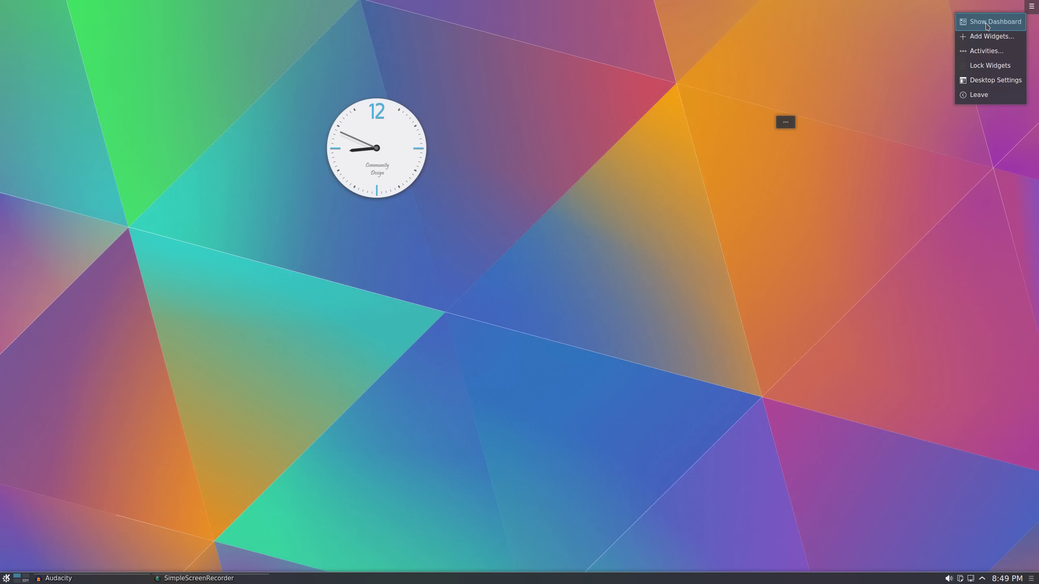
click(987, 27)
click(987, 27)
click(931, 30)
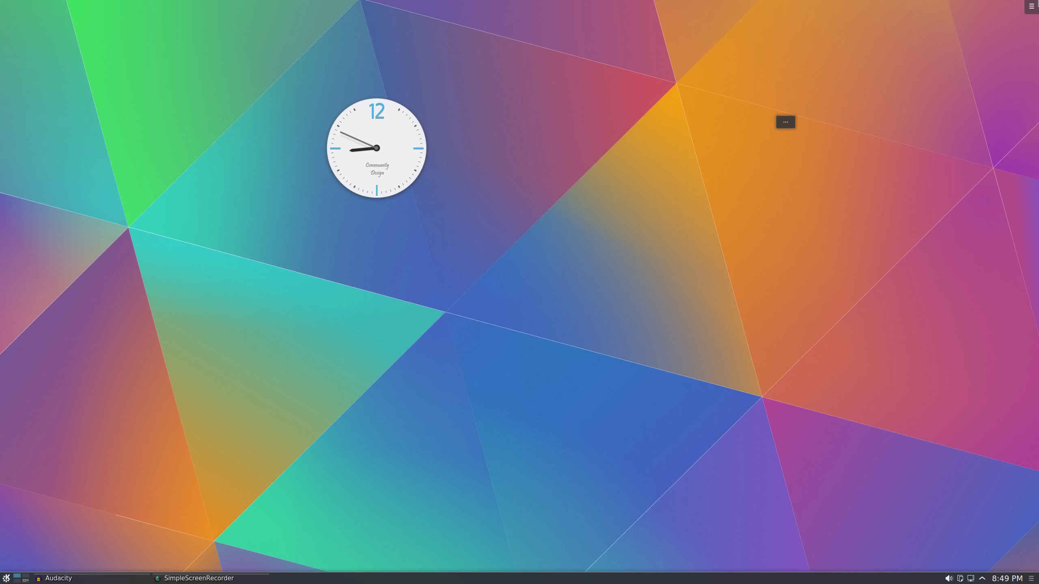
click(1031, 6)
click(990, 20)
click(797, 147)
mouse_move(383, 146)
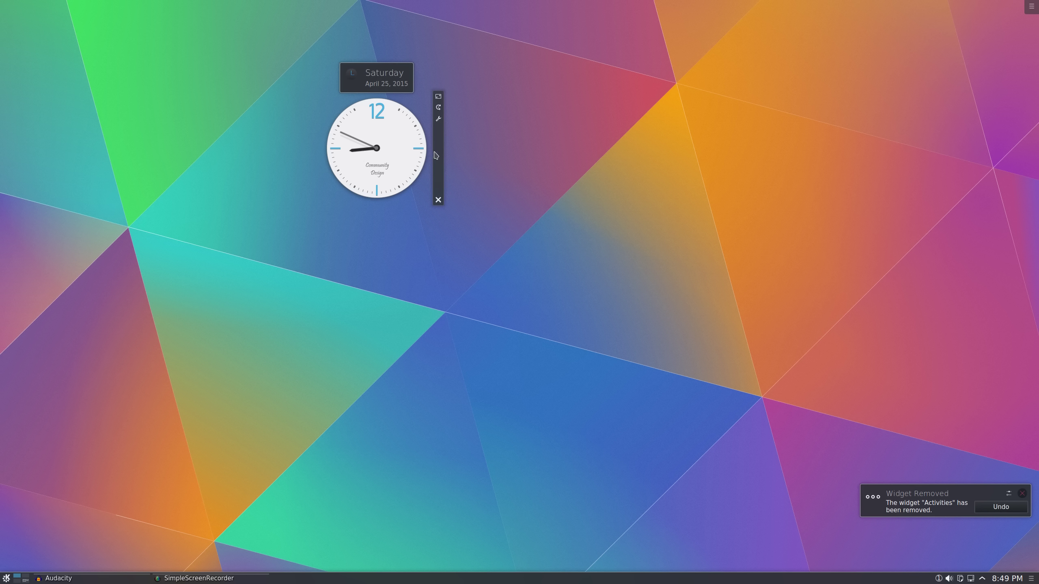
click(1031, 6)
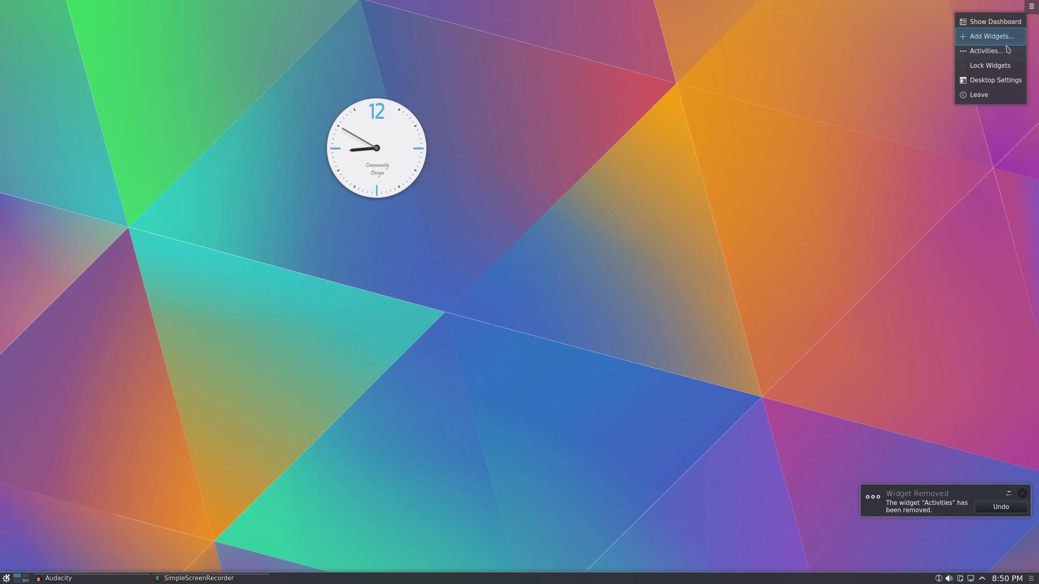
Drag the System Load Viewer from the widget browser onto the desktop, then close the browser
click(998, 37)
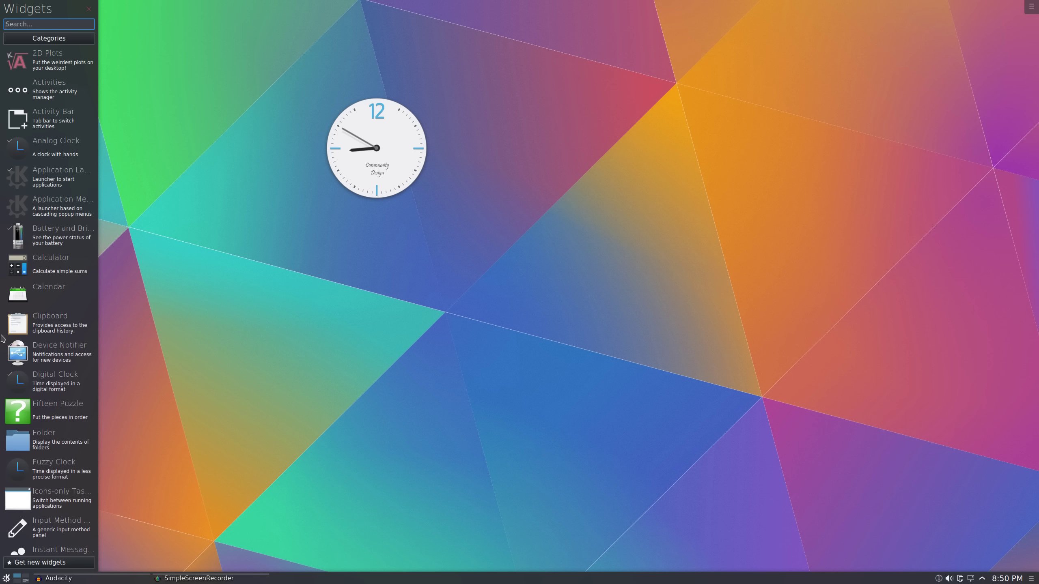
scroll(32, 334, down, 6)
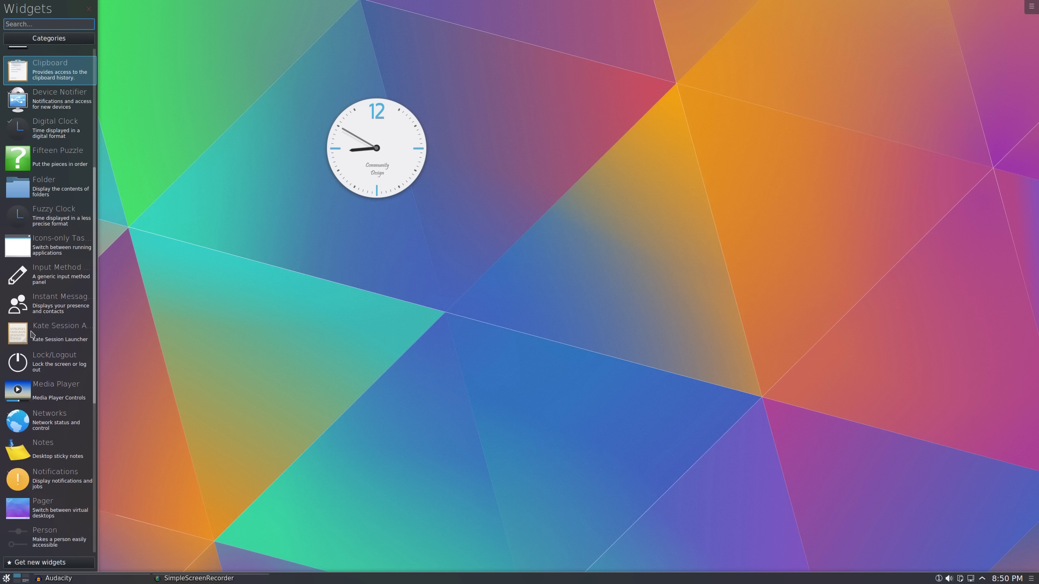
scroll(32, 335, down, 4)
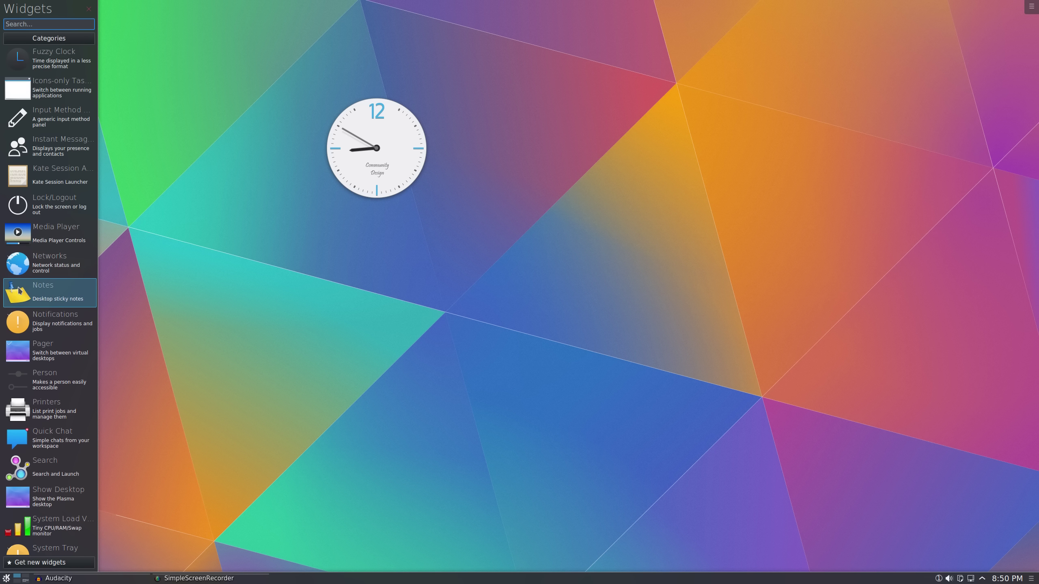
scroll(18, 290, down, 3)
drag(41, 414, 728, 157)
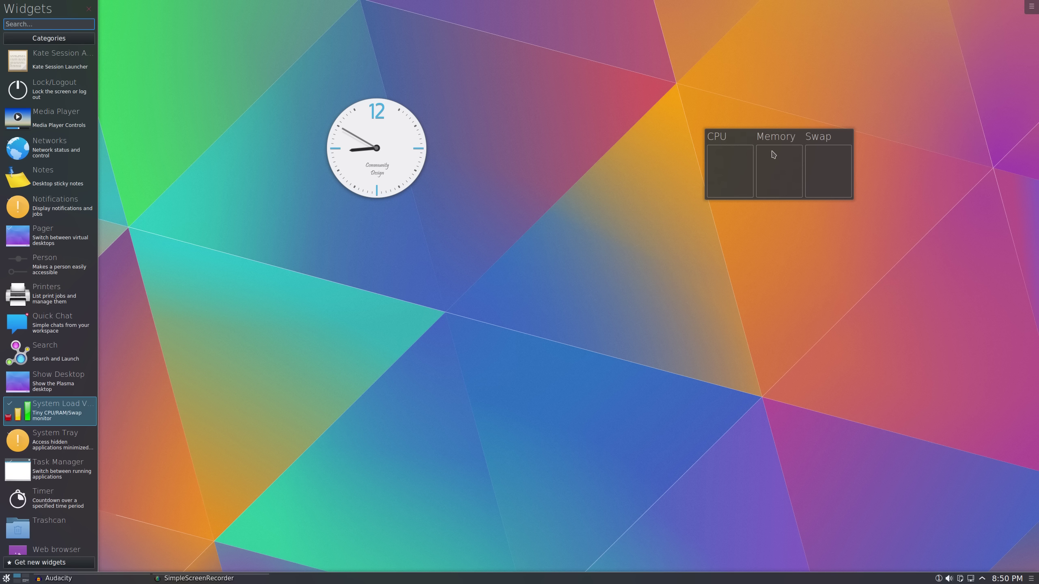
click(724, 157)
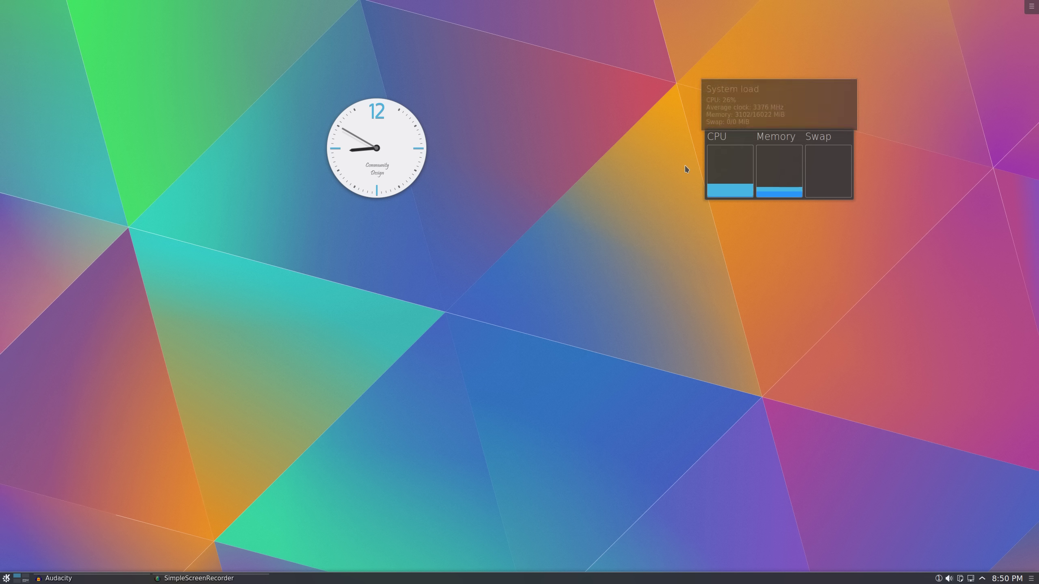
Move the system load widget right of the desktop centre and make it slightly wider
drag(754, 136, 623, 195)
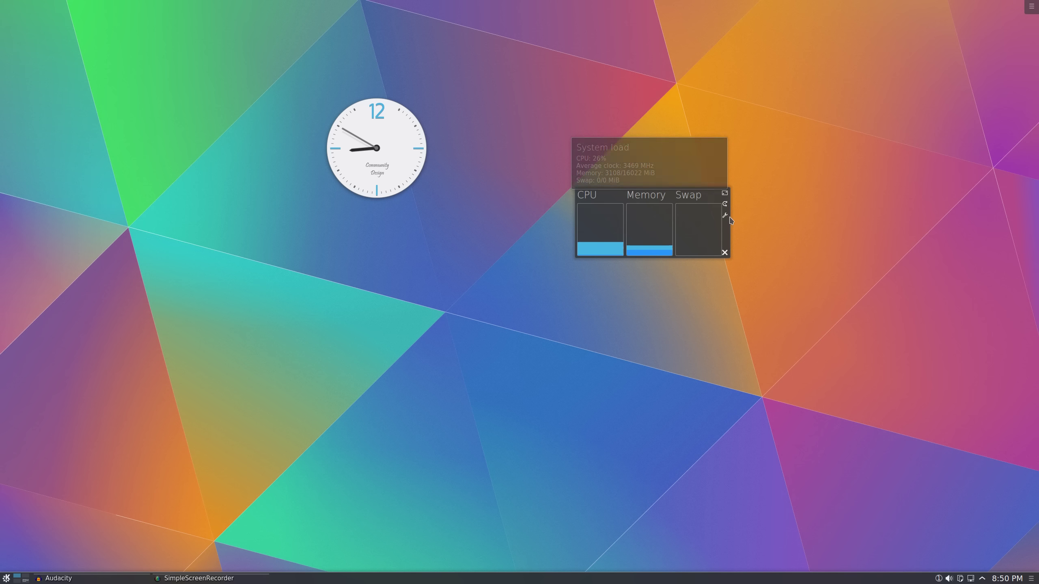
mouse_move(618, 239)
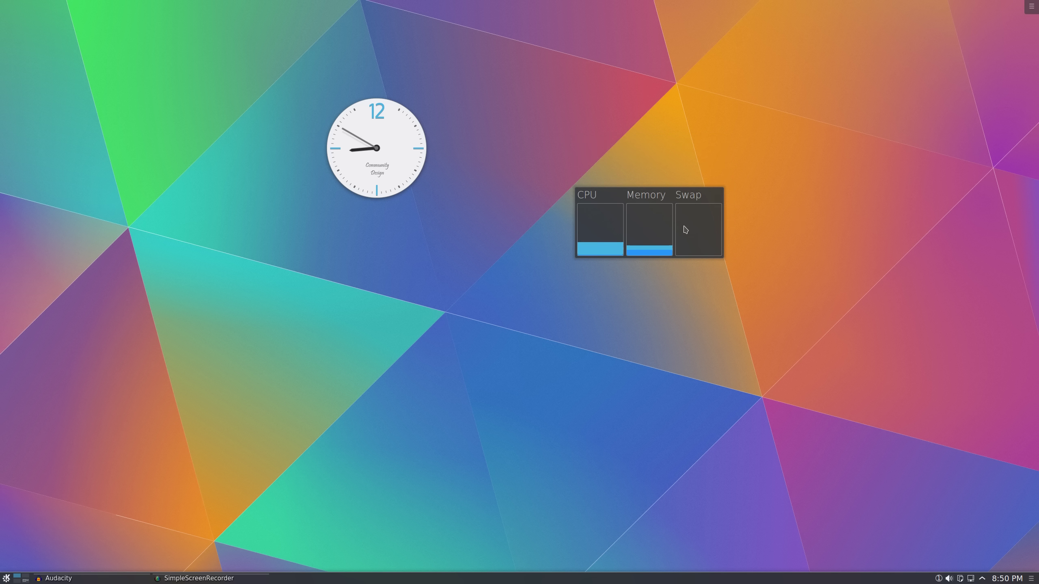
mouse_move(687, 230)
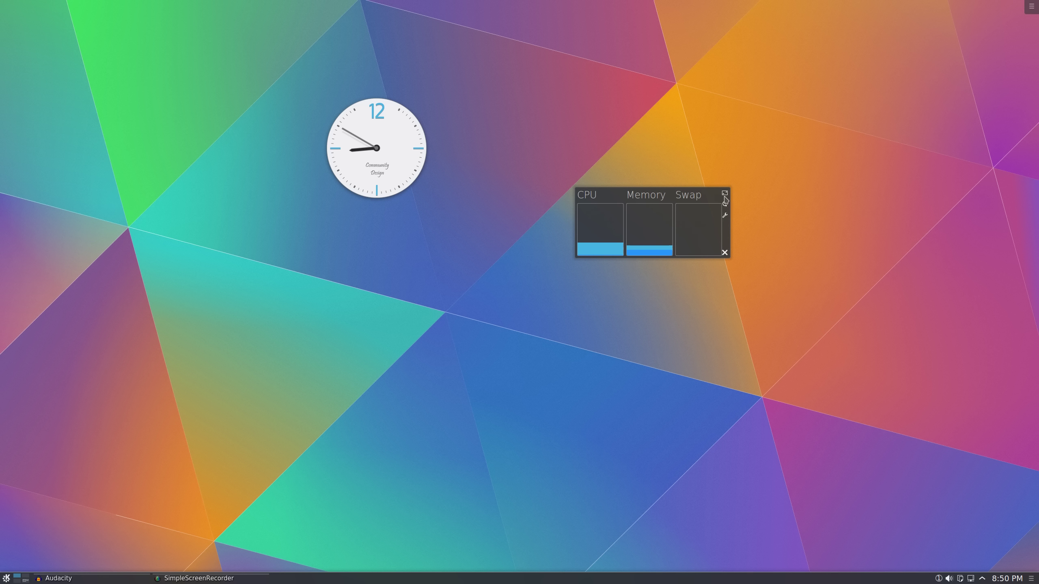
mouse_move(733, 189)
mouse_down()
mouse_move(760, 144)
mouse_move(757, 187)
mouse_move(734, 196)
mouse_up()
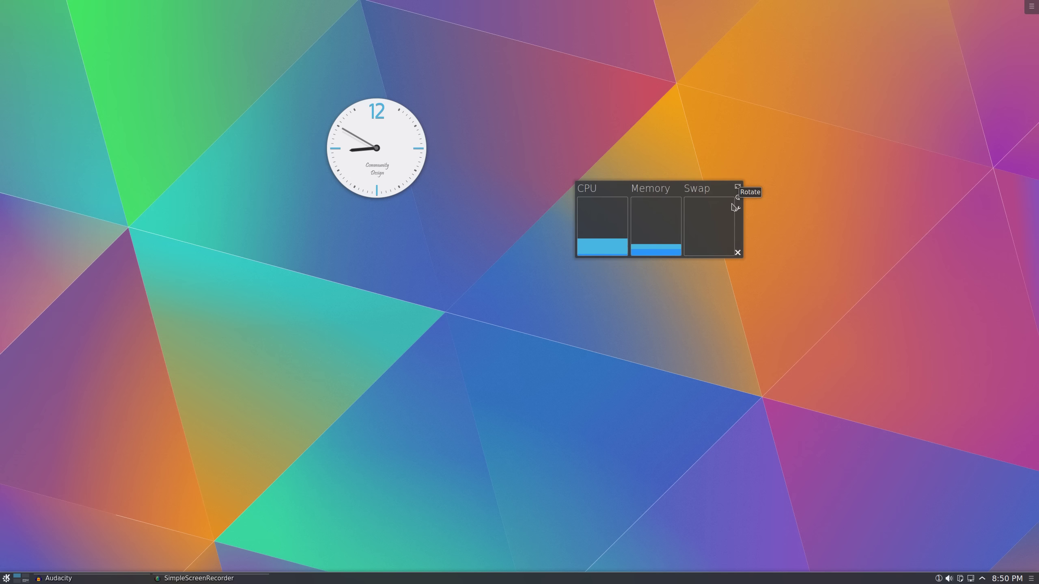
In the widget settings, apply the Circular monitor type, revert to Bar, then close with OK
click(738, 209)
drag(93, 9, 168, 54)
click(201, 130)
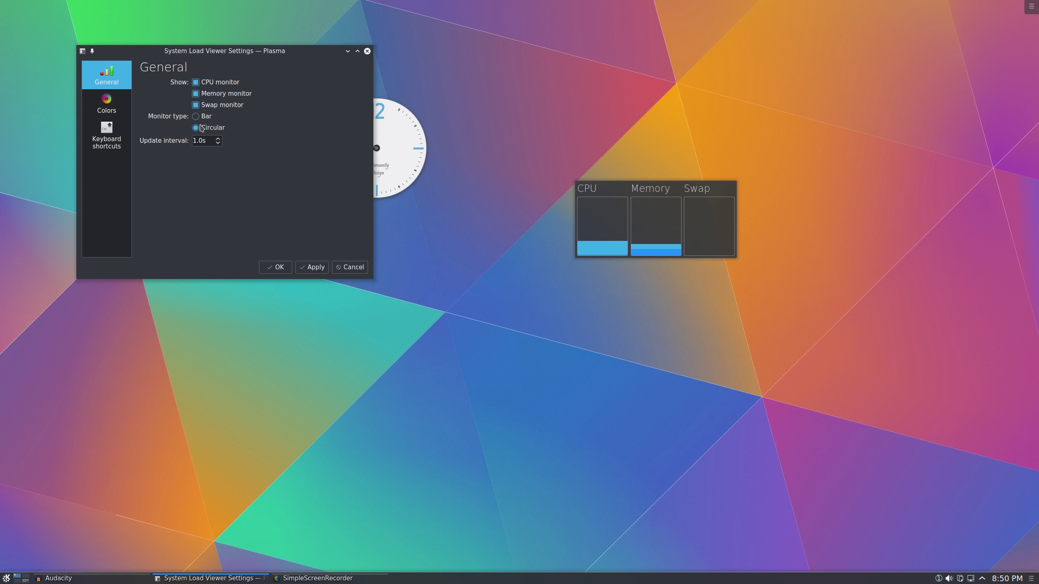
click(301, 266)
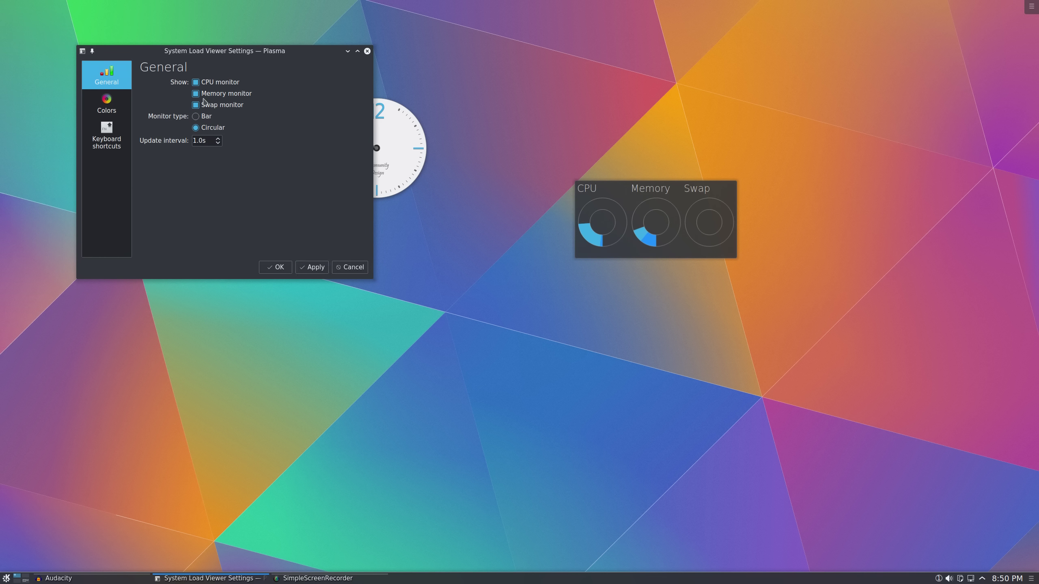
click(199, 117)
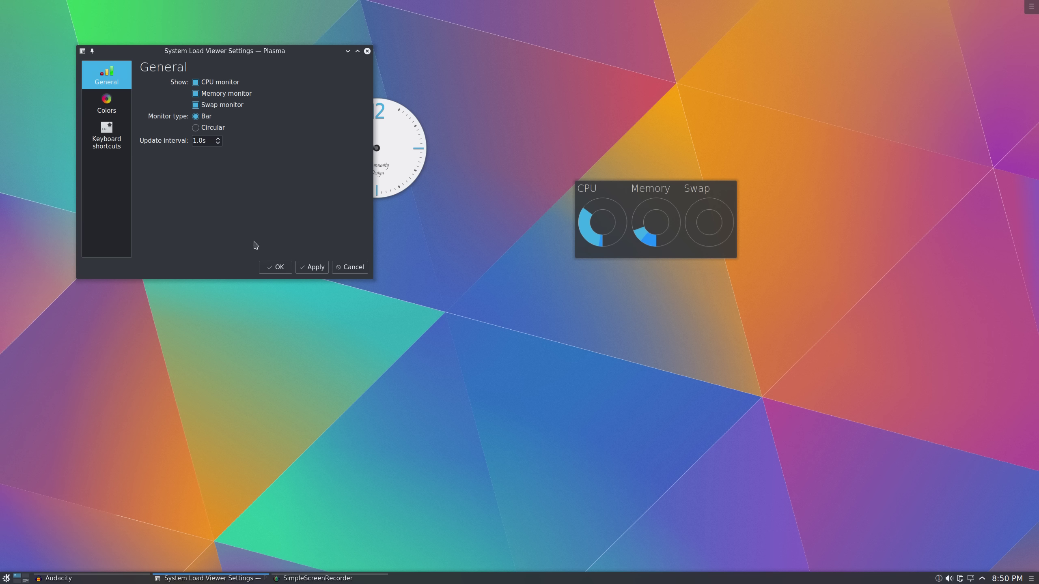
click(314, 268)
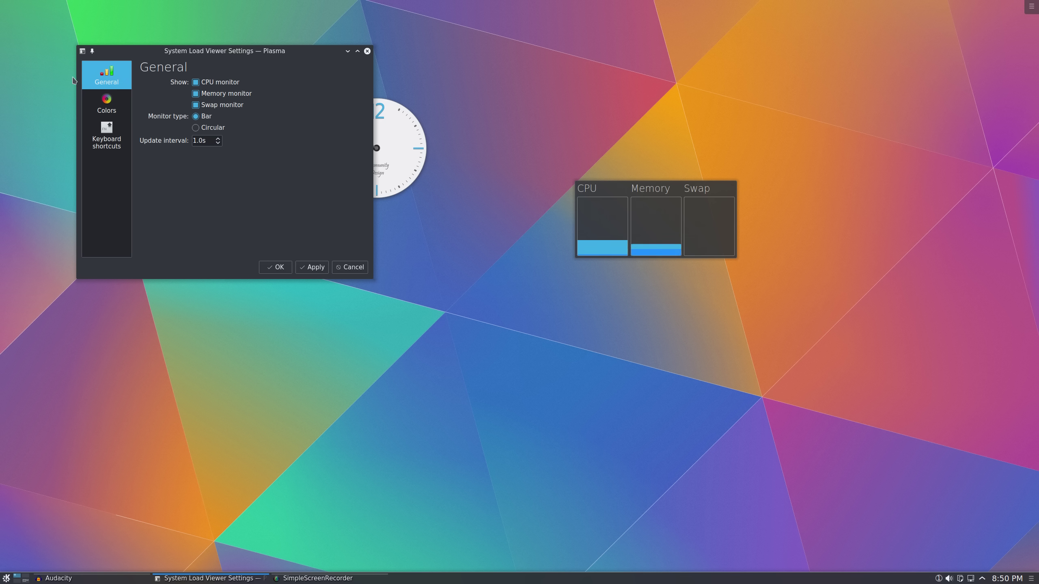
click(105, 104)
click(109, 135)
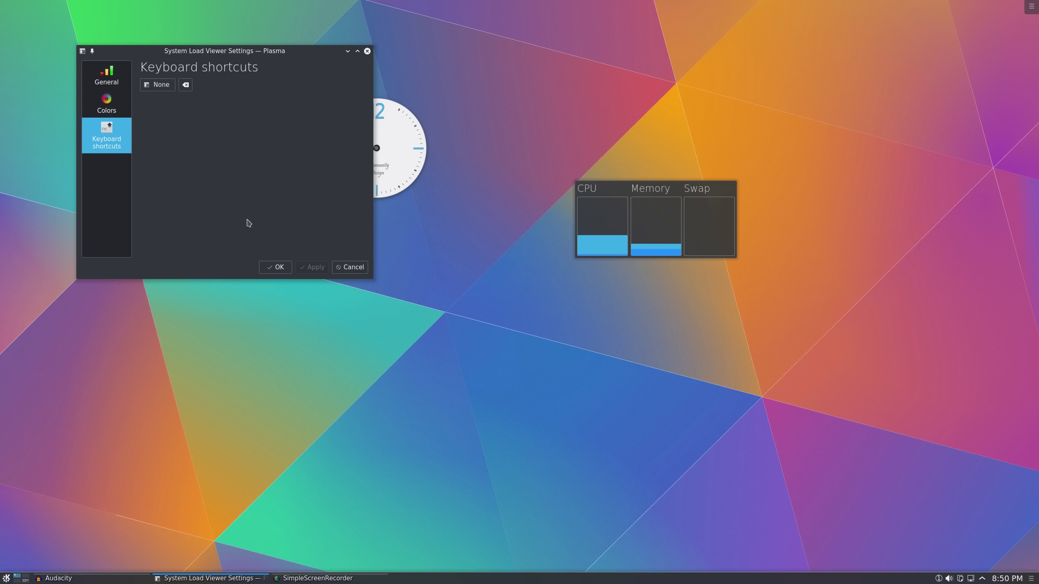
click(276, 269)
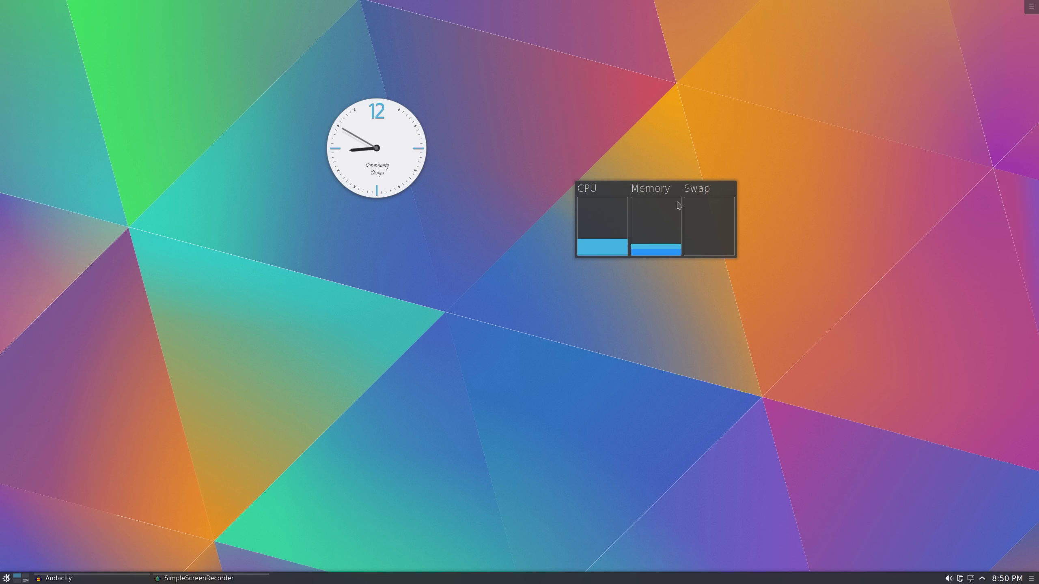
Launch Dolphin from the application launcher and open the Desktop folder
mouse_move(678, 205)
mouse_move(396, 130)
click(6, 578)
click(47, 382)
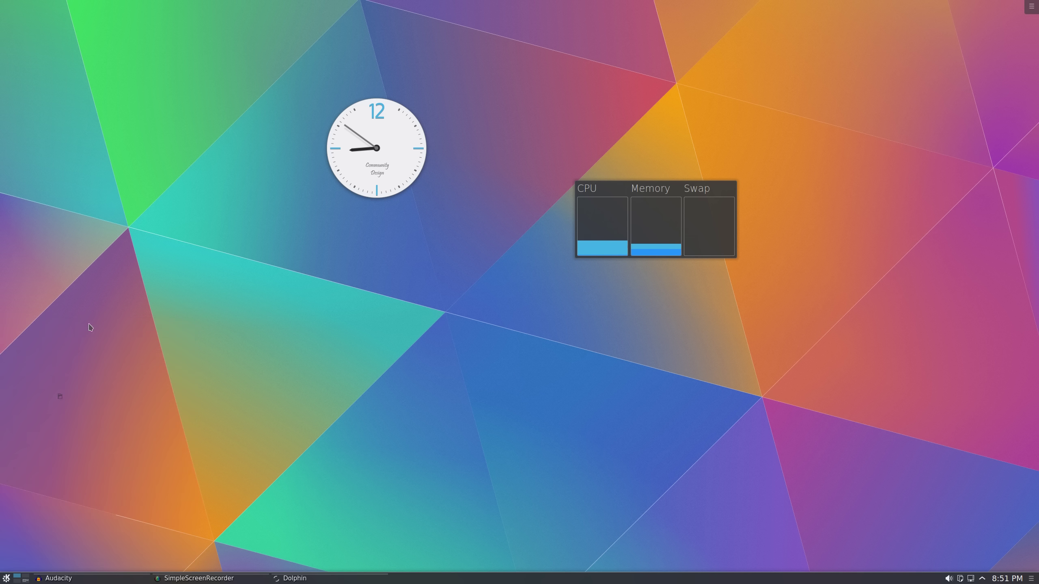
click(108, 67)
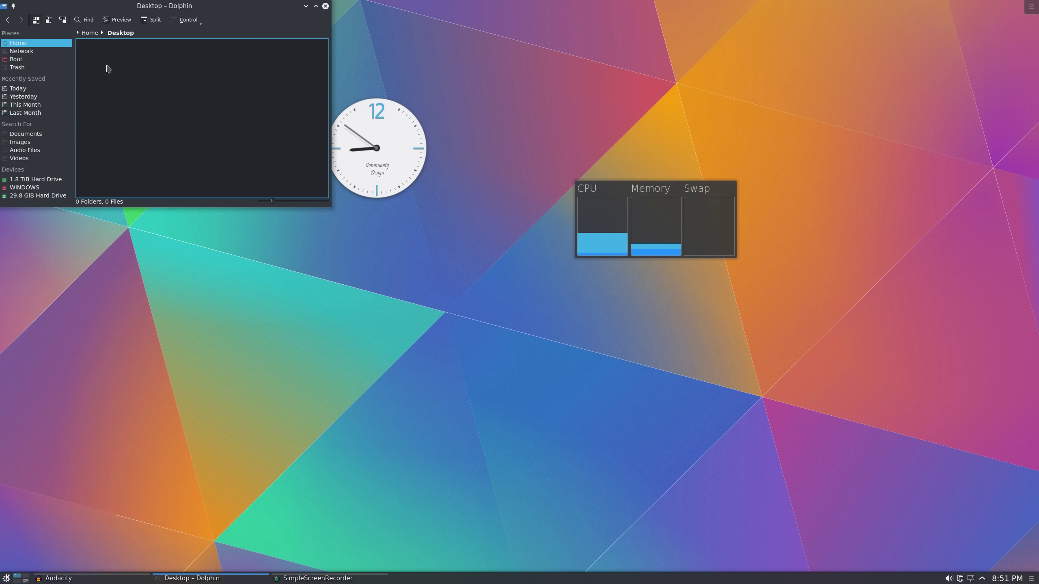
Create a new Text File on the Desktop, centre Dolphin, and open then close the file
right_click(188, 56)
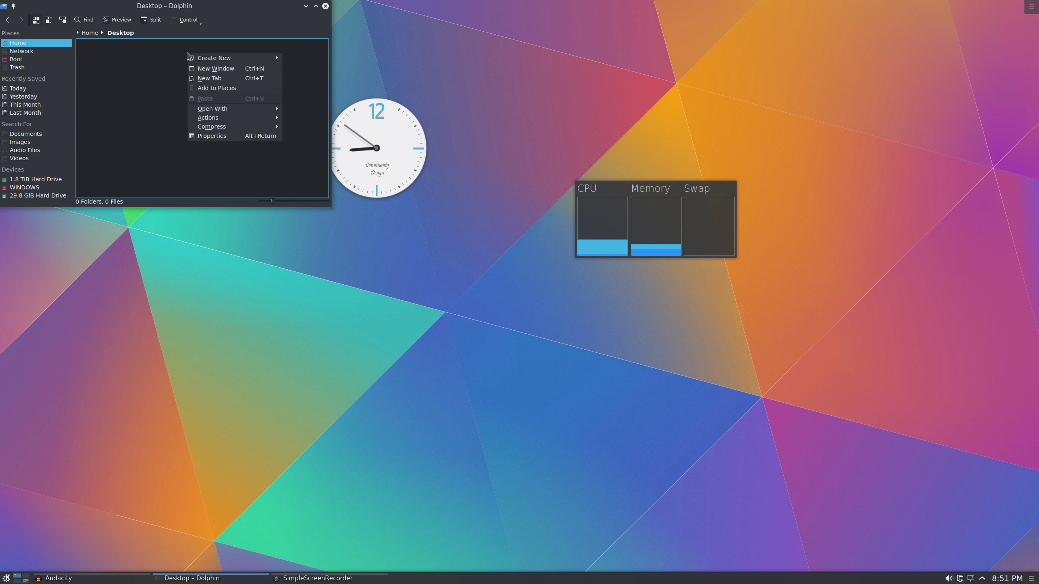
mouse_move(200, 58)
click(300, 69)
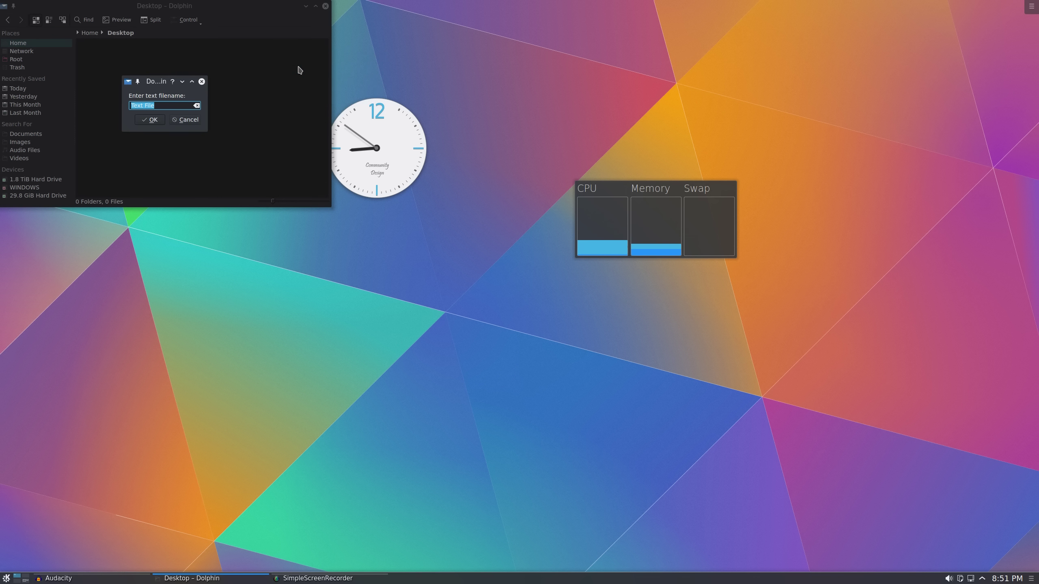
click(150, 119)
drag(150, 3, 330, 225)
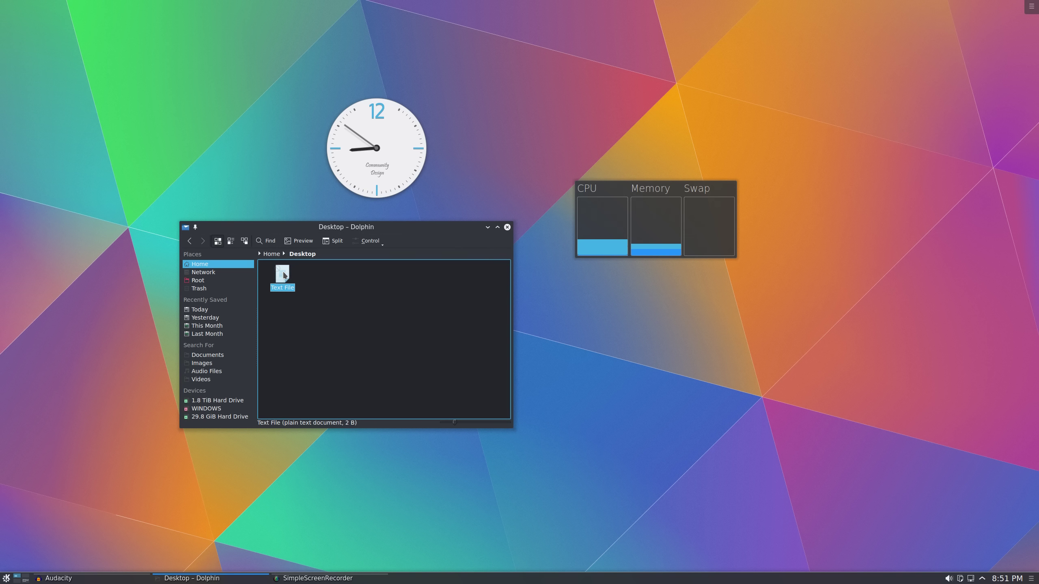
click(283, 274)
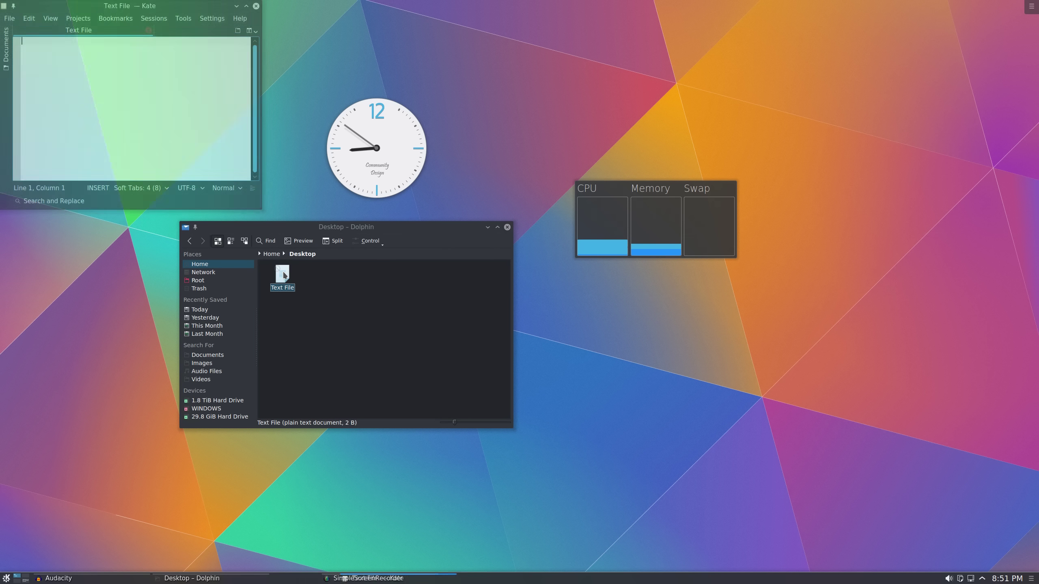
click(255, 6)
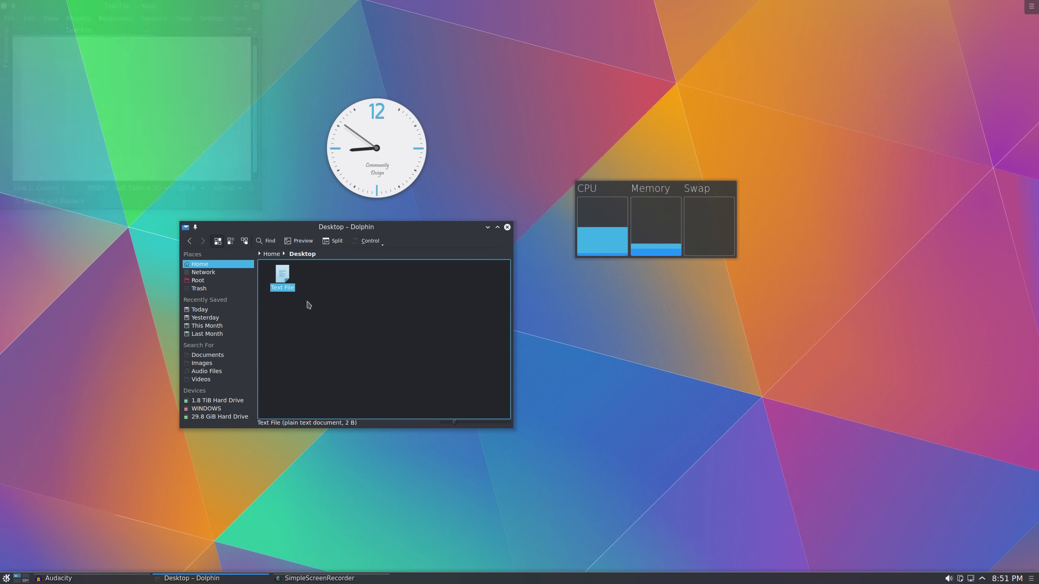
Move Text File to the trash and lower the system volume
right_click(281, 277)
click(308, 321)
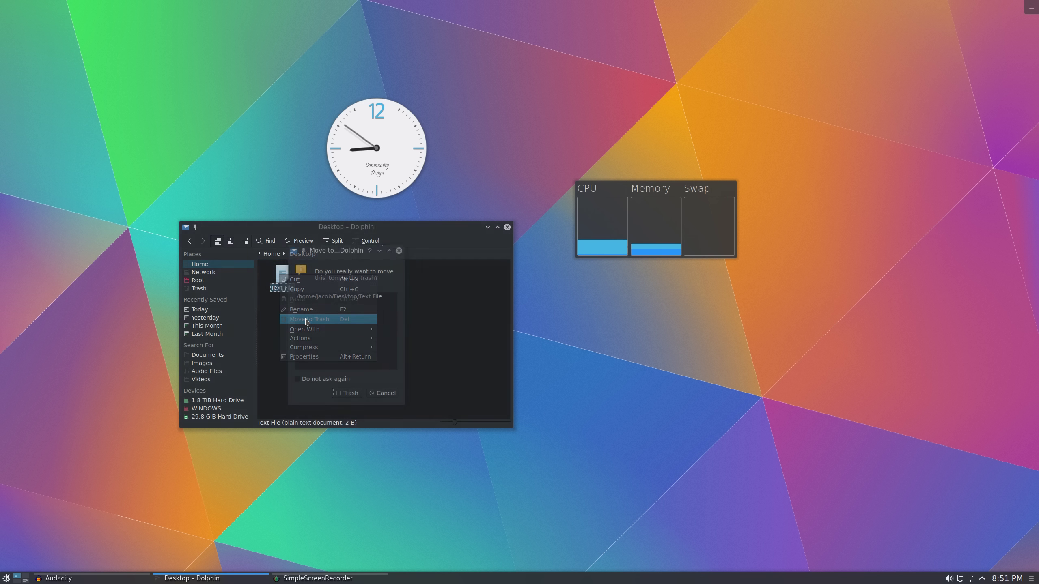
click(350, 395)
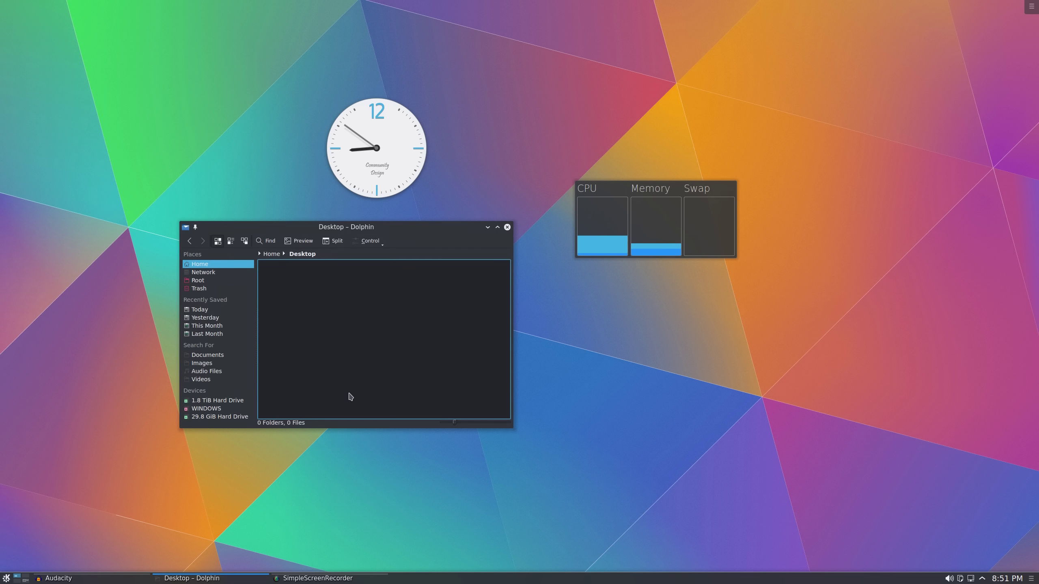
key(XF86AudioLowerVolume)
key(XF86AudioLowerVolume)
key(XF86AudioLowerVolume)
key(XF86AudioLowerVolume)
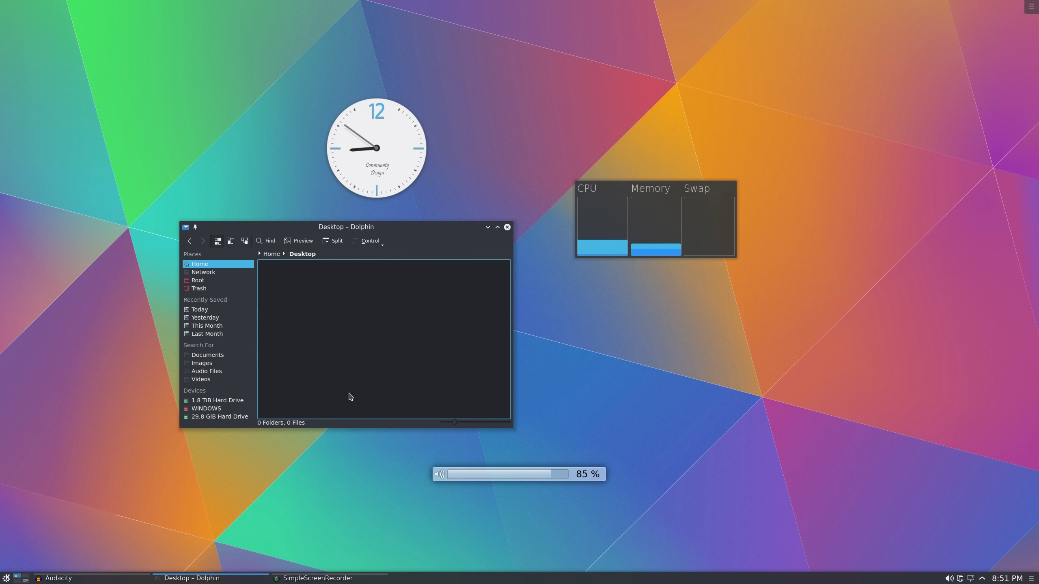
key(XF86AudioLowerVolume)
key(XF86AudioLowerVolume)
key(XF86AudioLowerVolume)
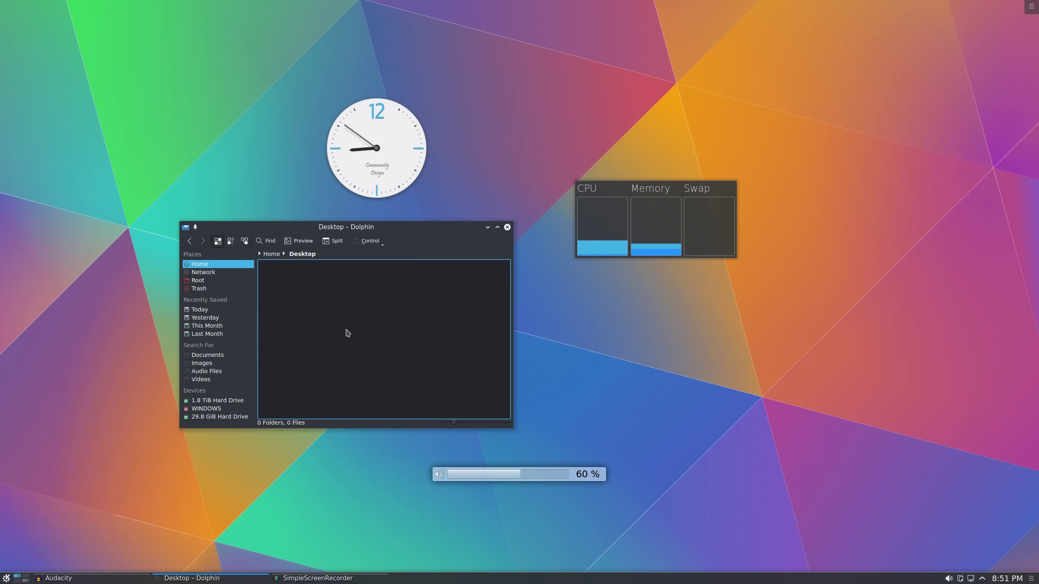
Create a New Folder on the Desktop, trash it, and set the volume to 60 %
right_click(347, 330)
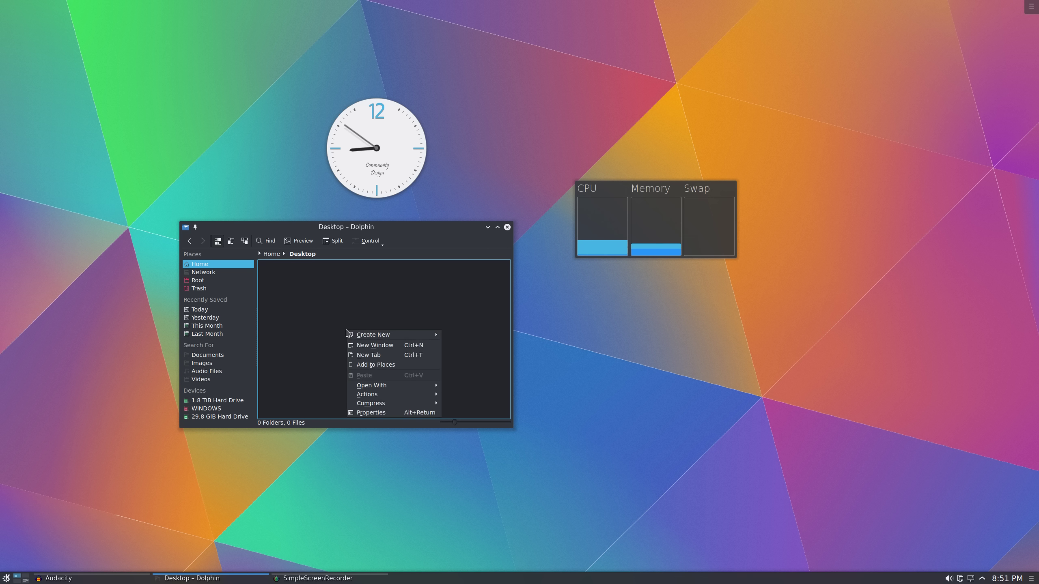
mouse_move(360, 336)
click(452, 335)
click(335, 346)
right_click(285, 280)
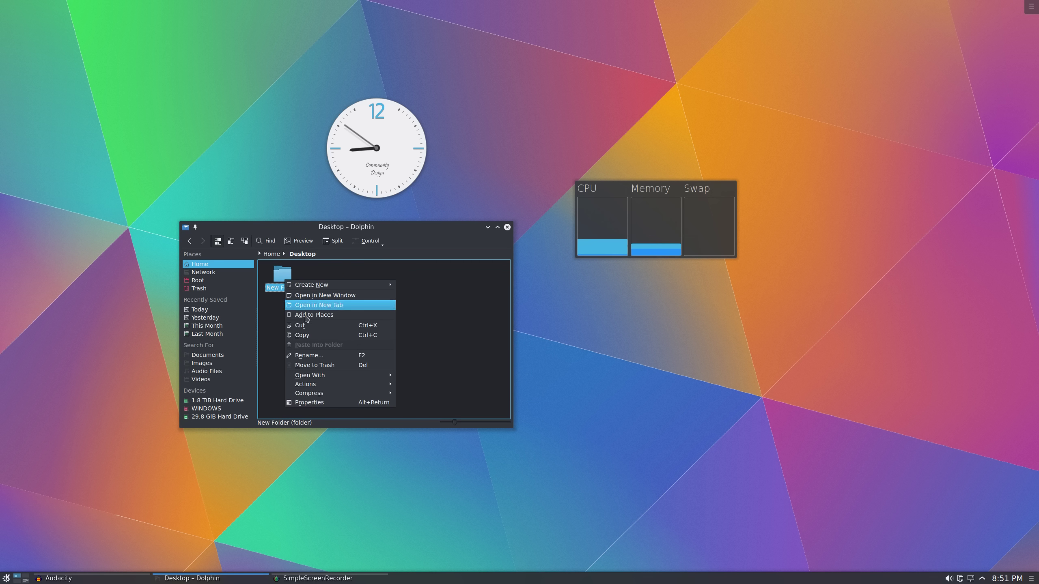
click(313, 365)
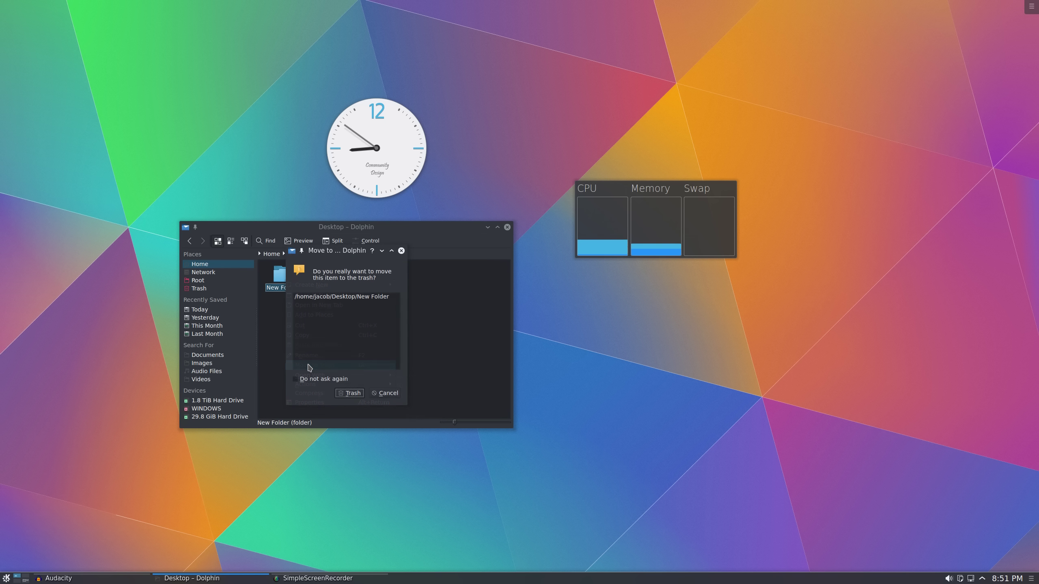
click(349, 393)
key(XF86AudioRaiseVolume)
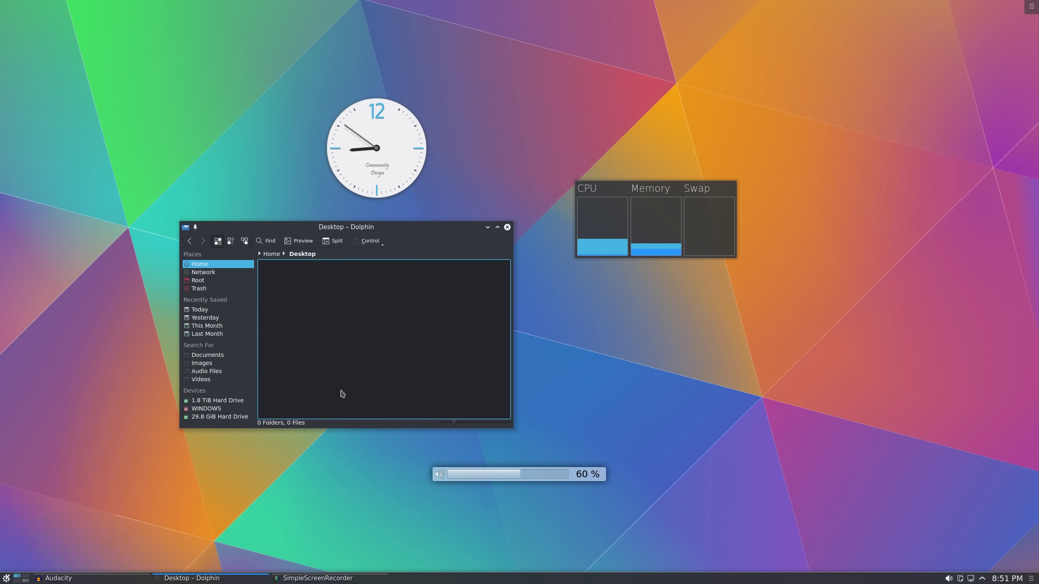
key(XF86AudioLowerVolume)
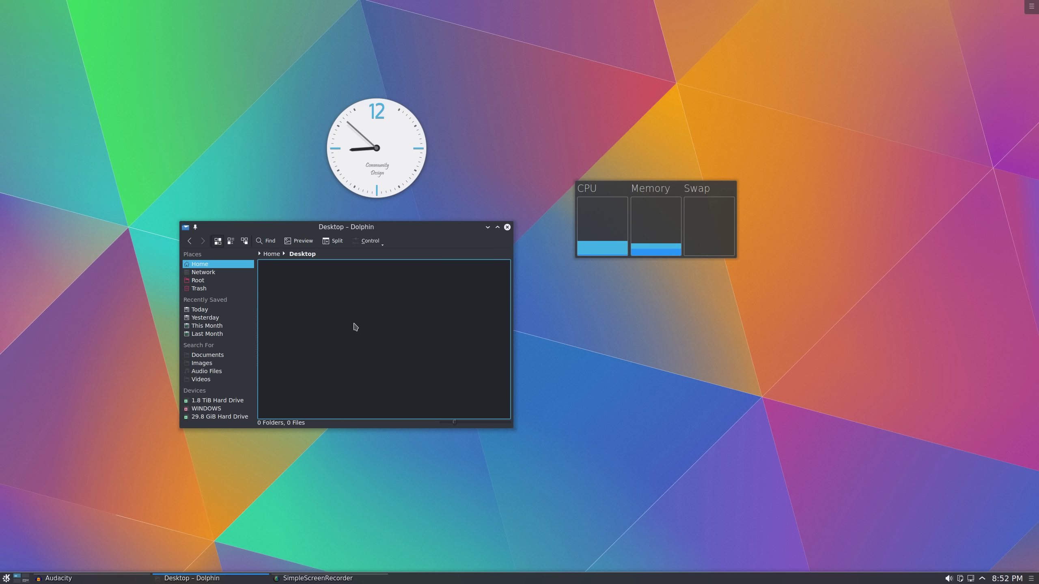
Close Dolphin, move the Analog Clock about 160 px lower, then remove it
click(508, 228)
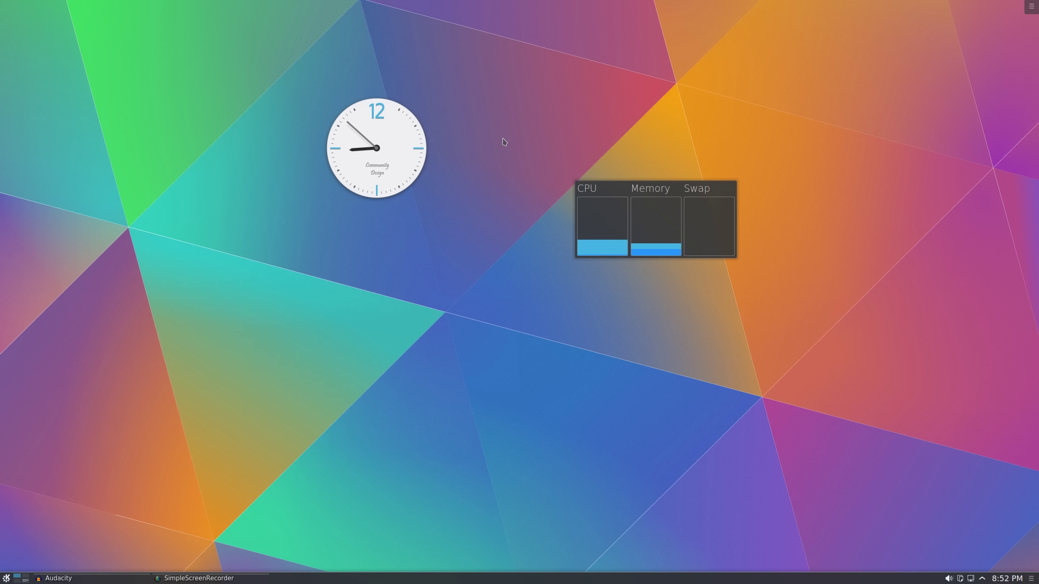
mouse_move(396, 132)
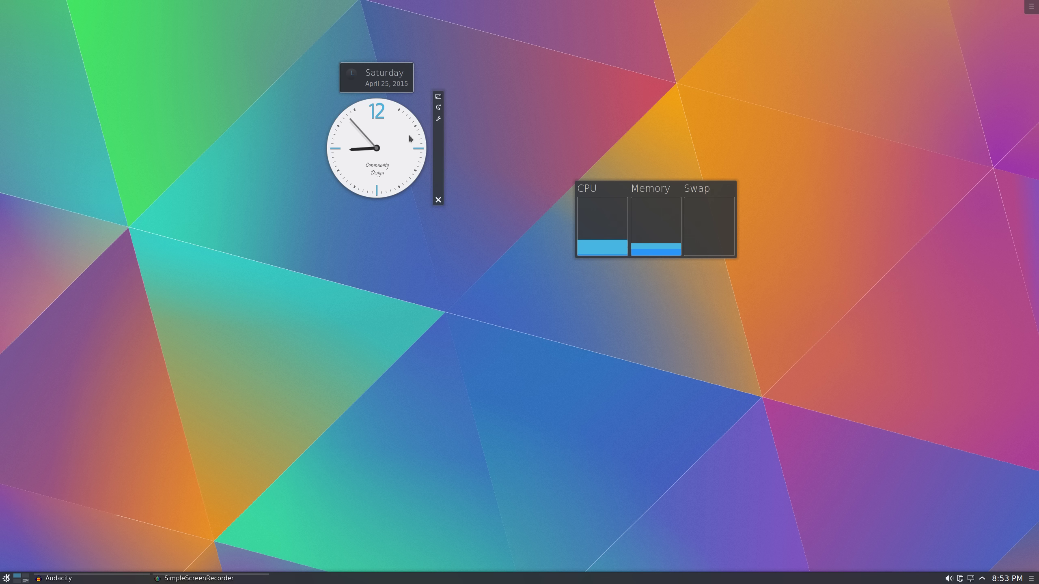
drag(437, 142, 437, 207)
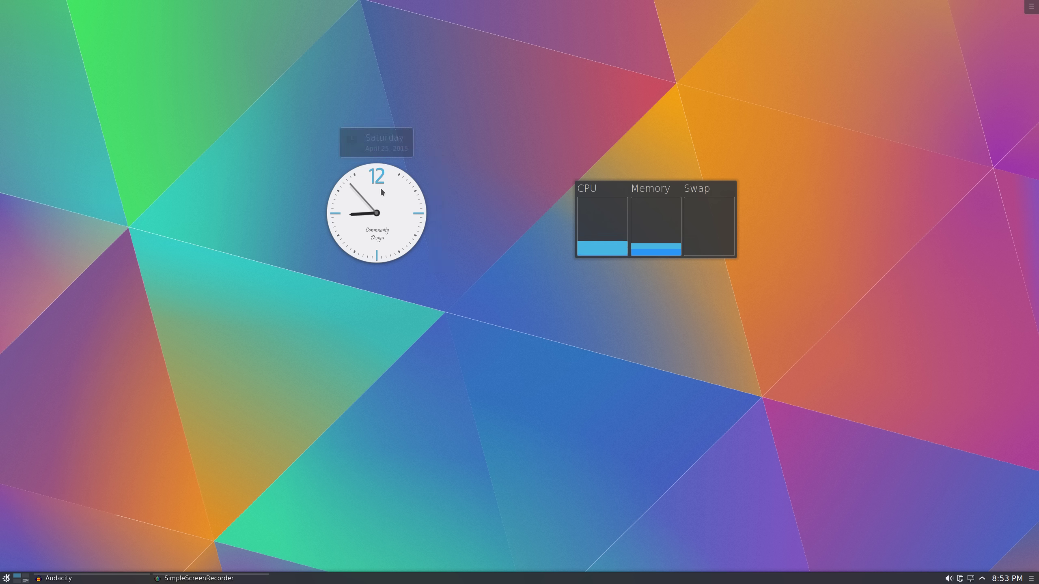
mouse_move(380, 187)
click(438, 265)
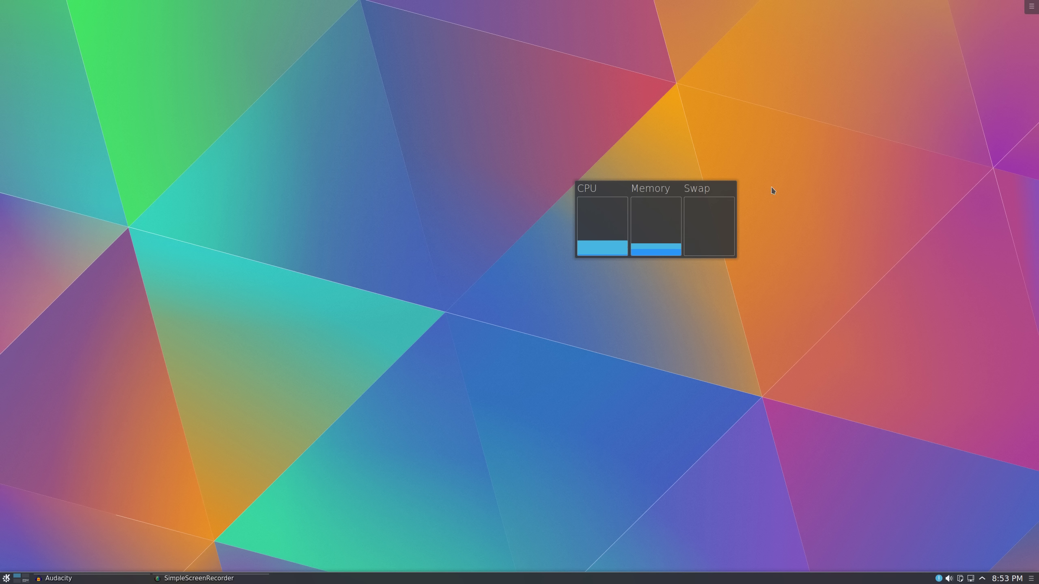
Remove the System Load widget and dismiss the Widget Removed notifications
mouse_move(695, 225)
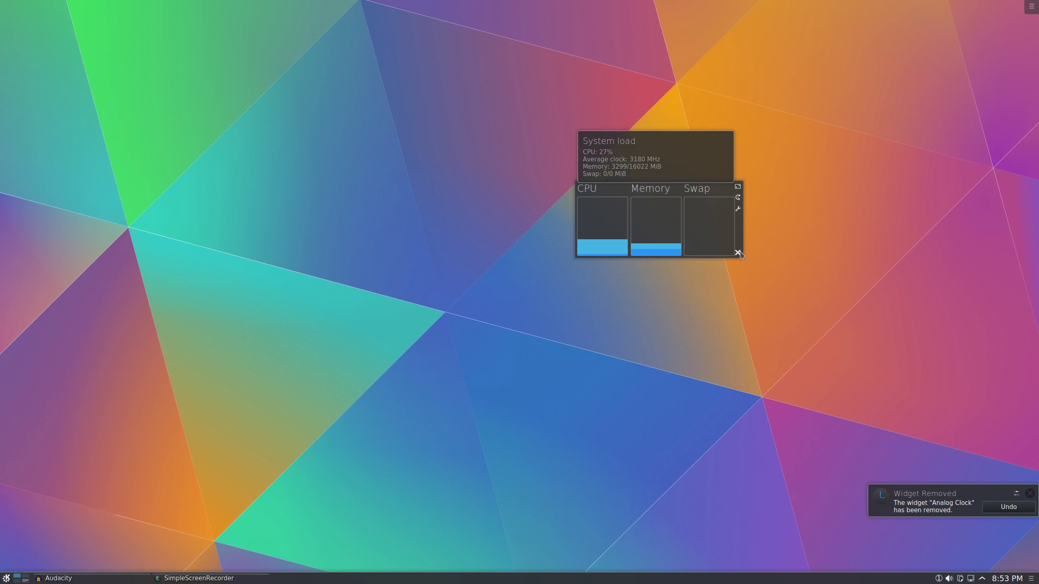
click(738, 253)
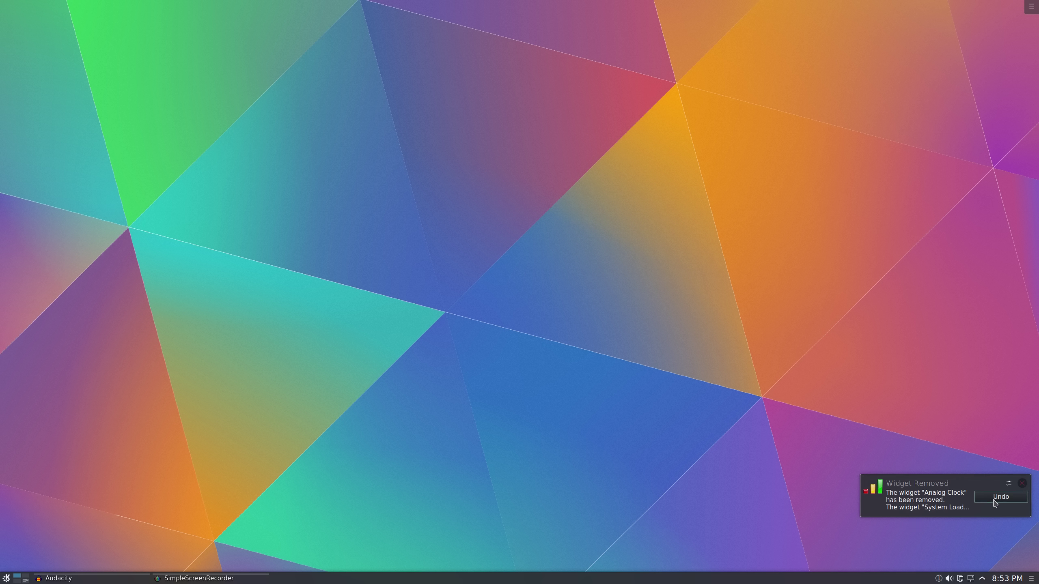
click(939, 579)
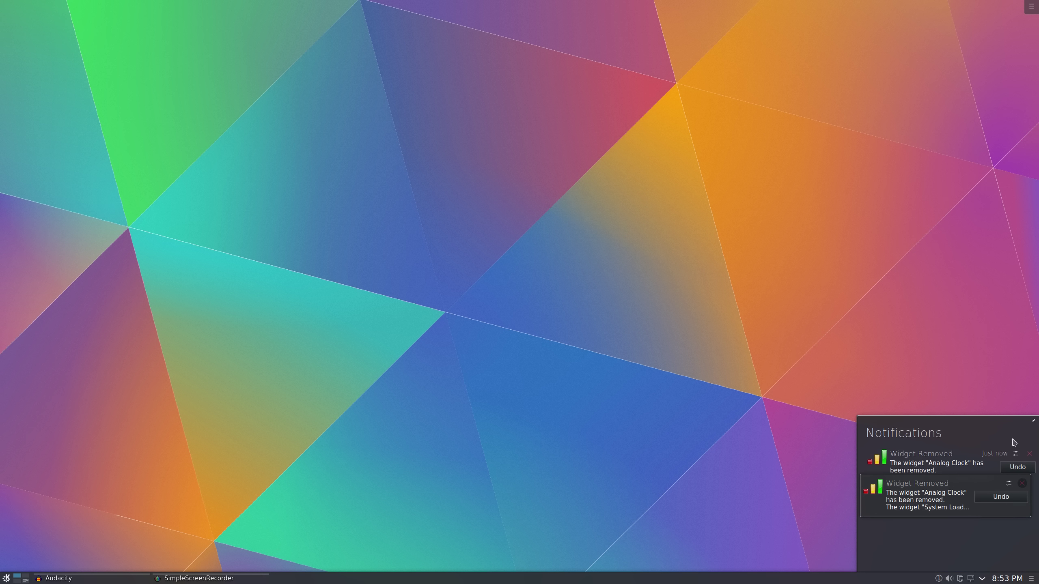
click(1029, 453)
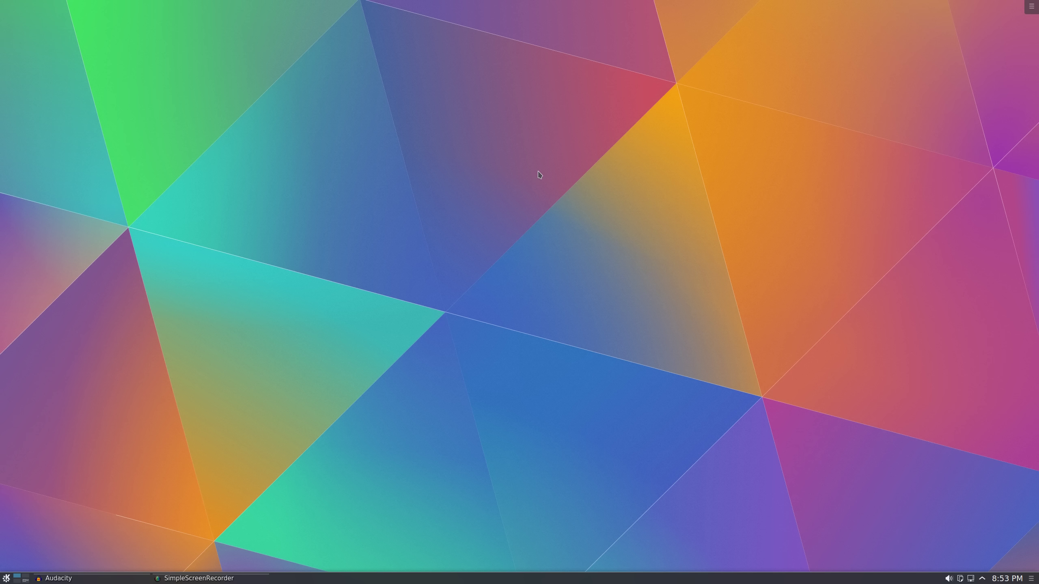
click(6, 578)
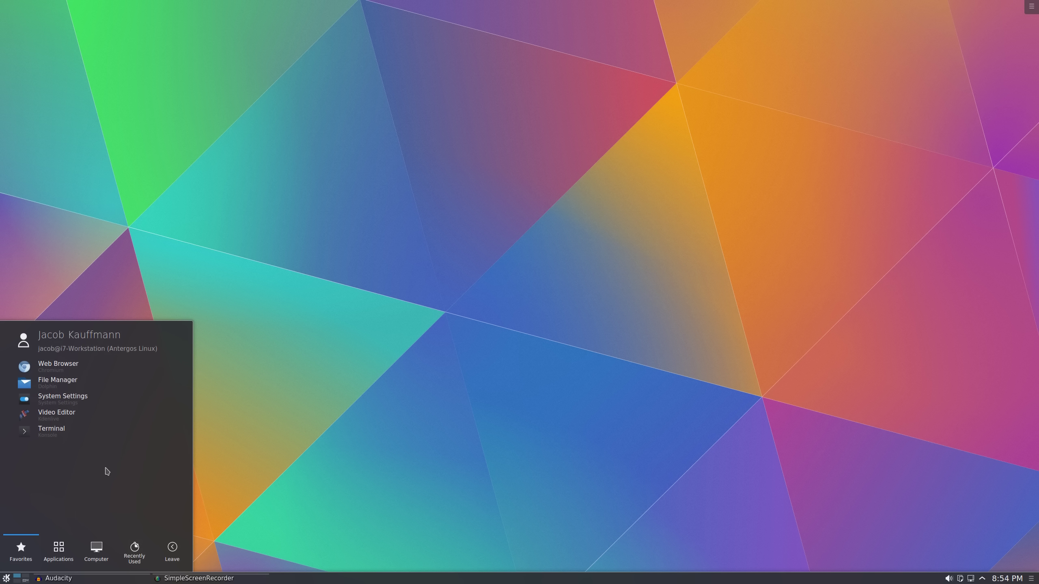
text(konq)
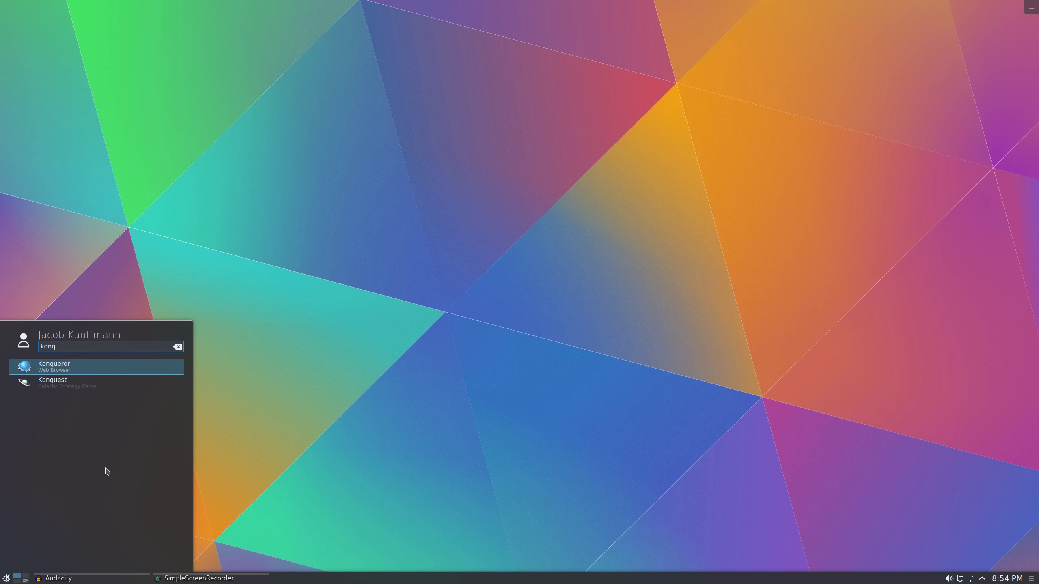
key(BackSpace)
key(BackSpace)
key(BackSpace)
key(BackSpace)
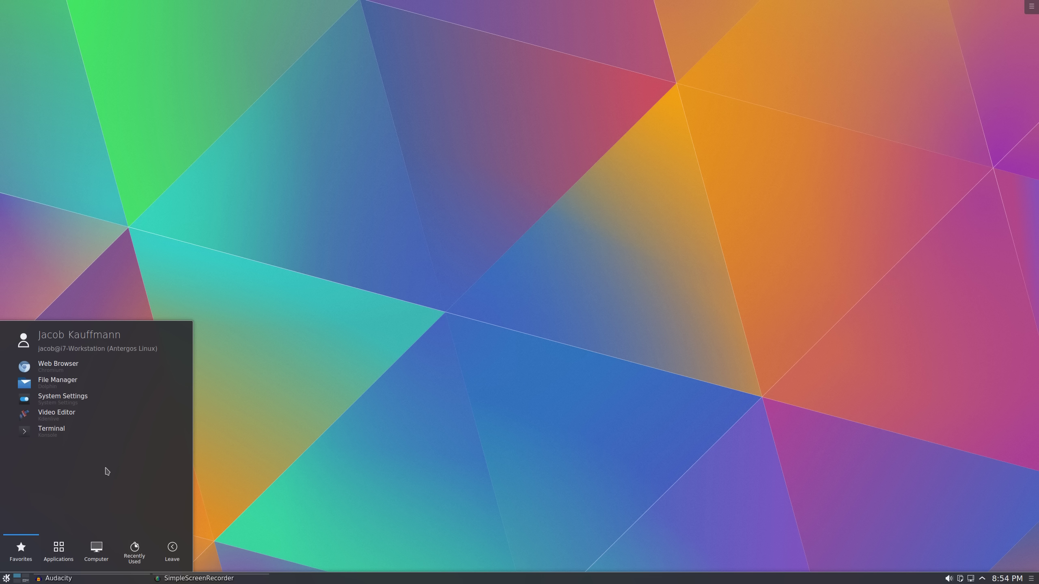
text(option)
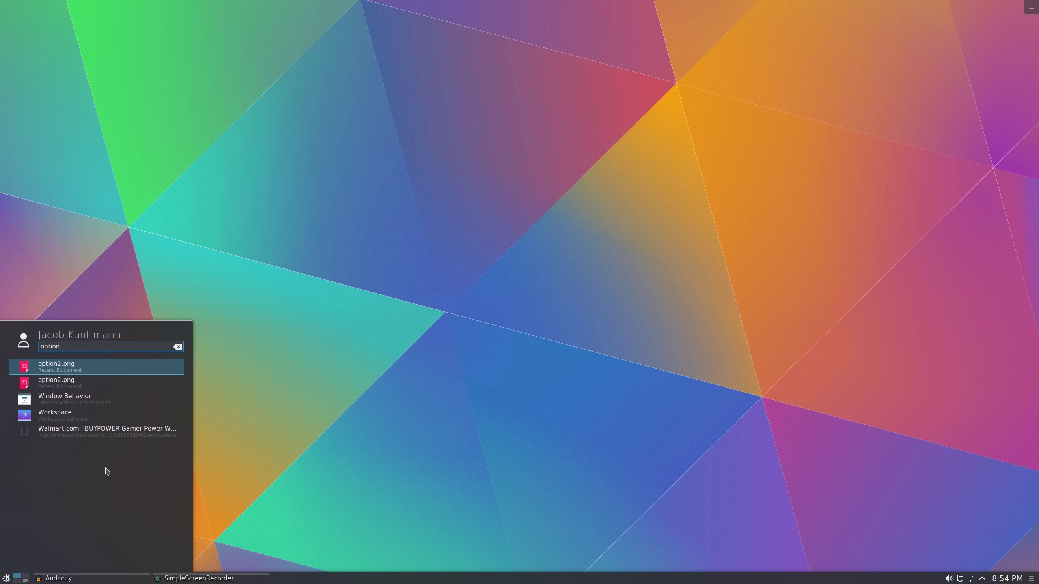
key(BackSpace)
key(BackSpace)
key(BackSpace)
key(BackSpace)
key(BackSpace)
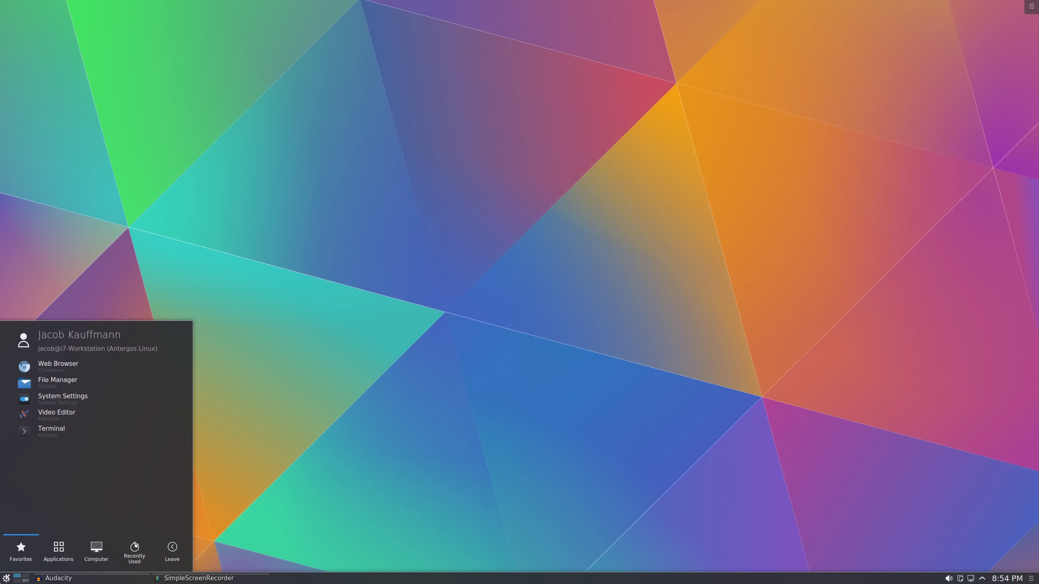
key(Escape)
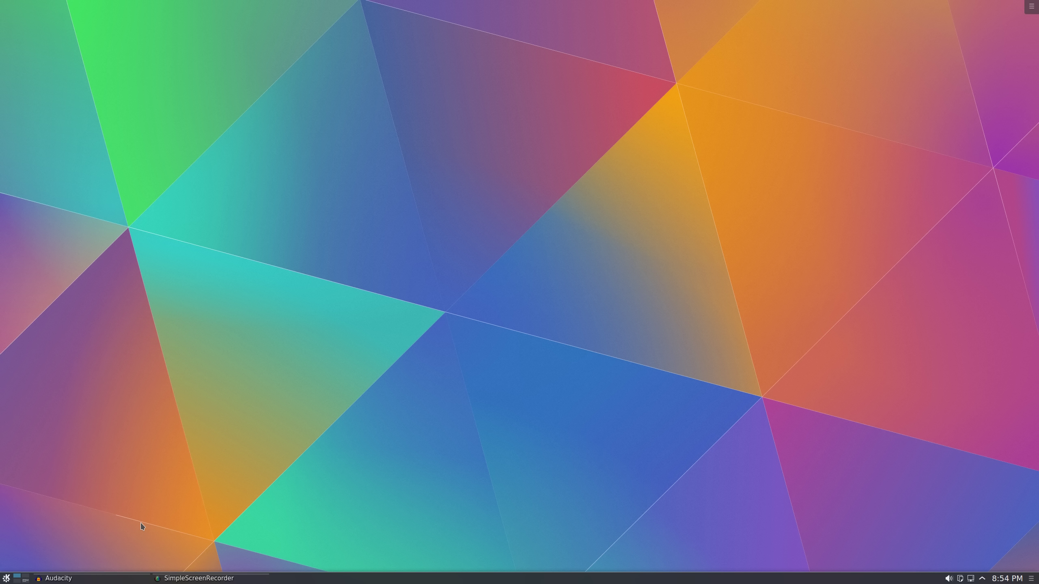
key(alt+F1)
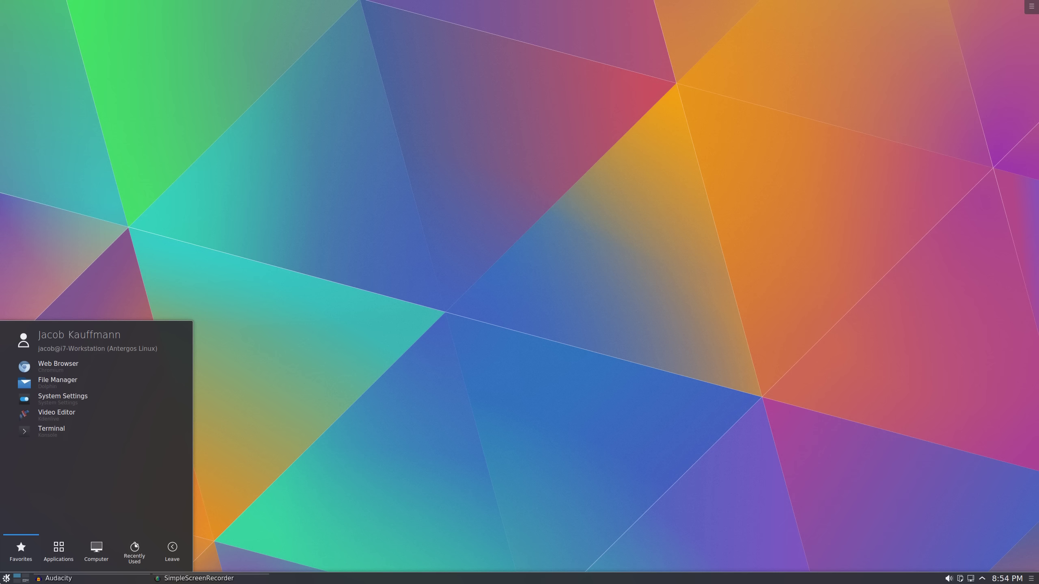
key(Escape)
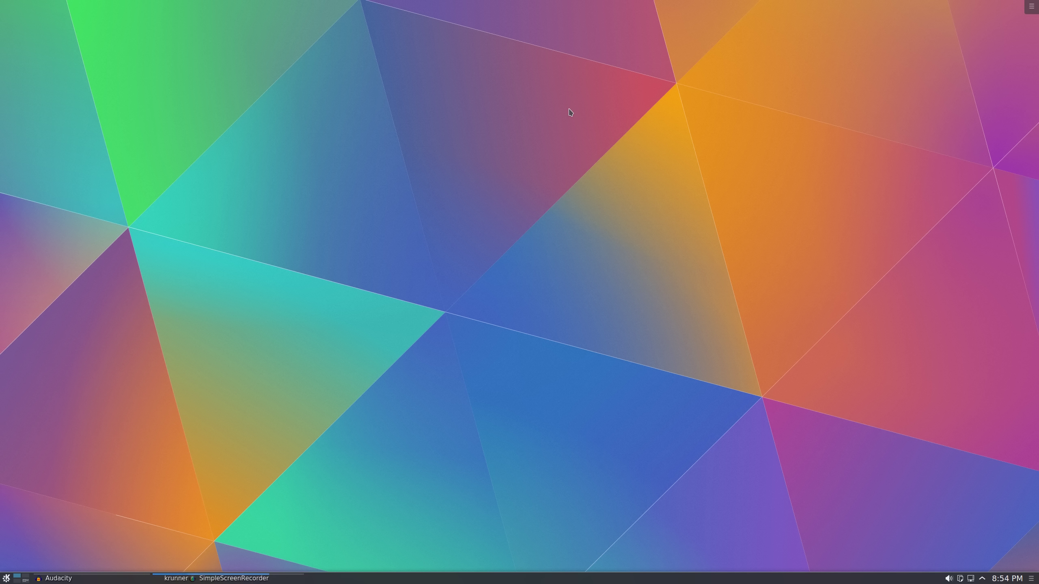
Search 'konquer' in KRunner, then open and close the search plugin settings
key(alt+F2)
text(konquer)
key(BackSpace)
key(BackSpace)
key(BackSpace)
key(BackSpace)
key(BackSpace)
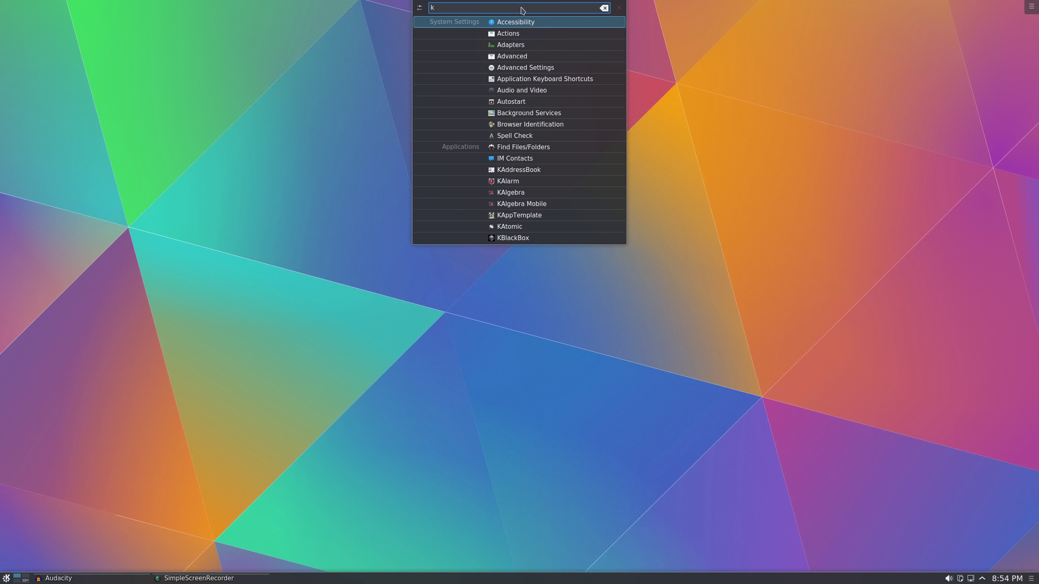
click(419, 7)
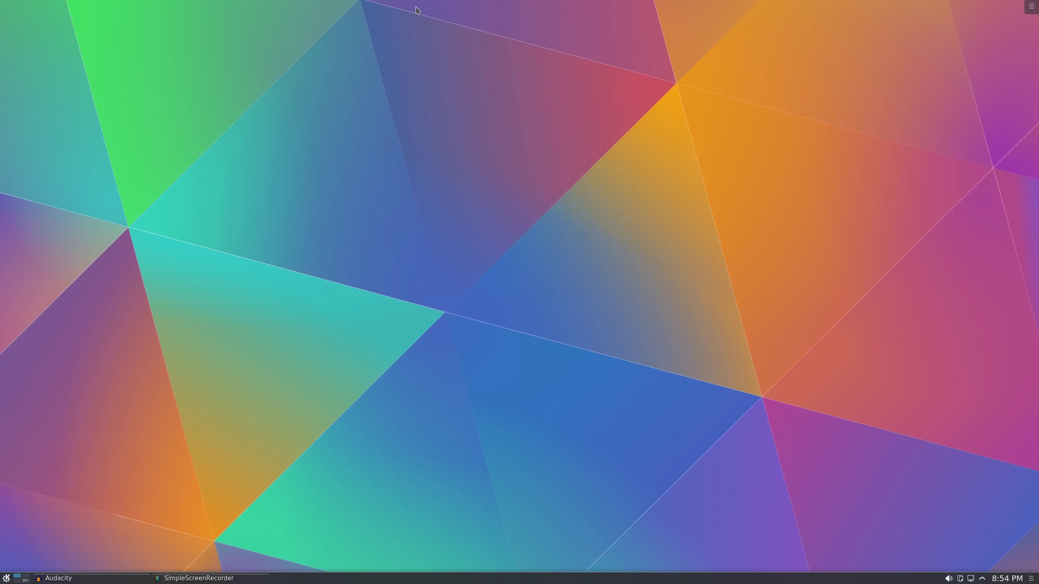
scroll(584, 258, down, 4)
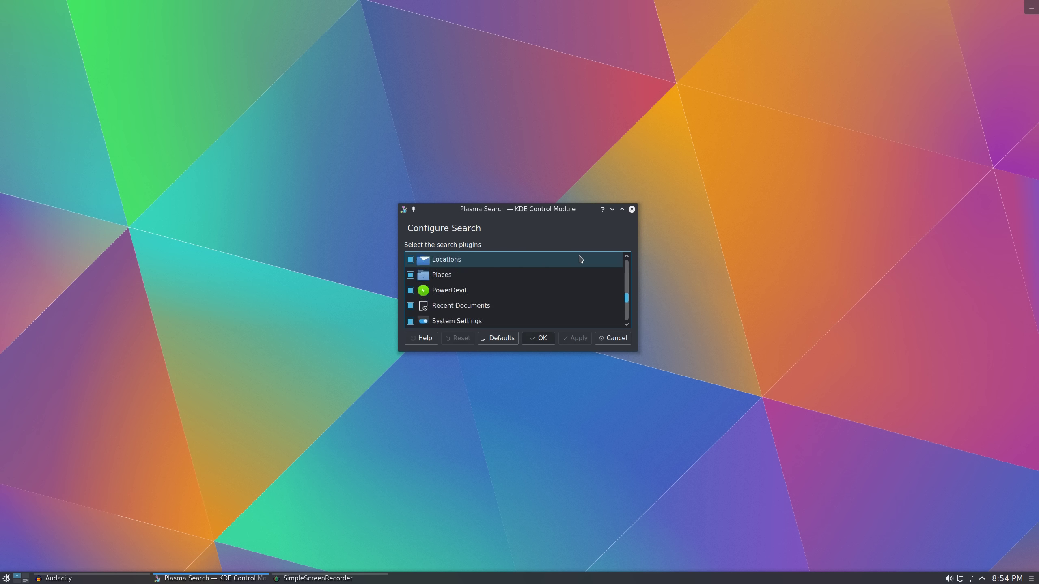
click(631, 209)
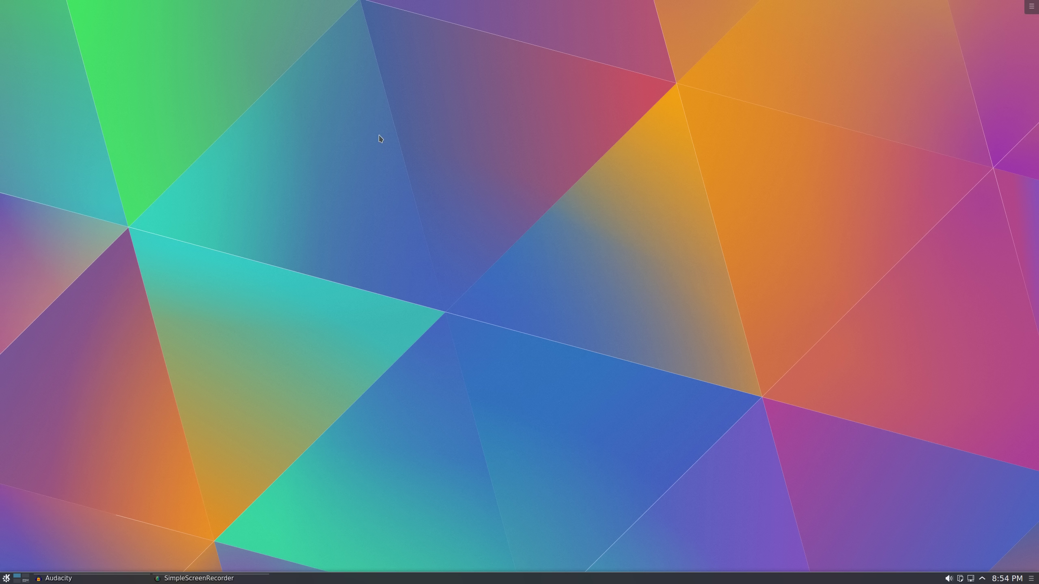
Reopen KRunner and try the queries 'Nerd on t' and '.mp4', trimming each back
key(alt+space)
key(BackSpace)
key(BackSpace)
key(BackSpace)
text(Nerd on the Street)
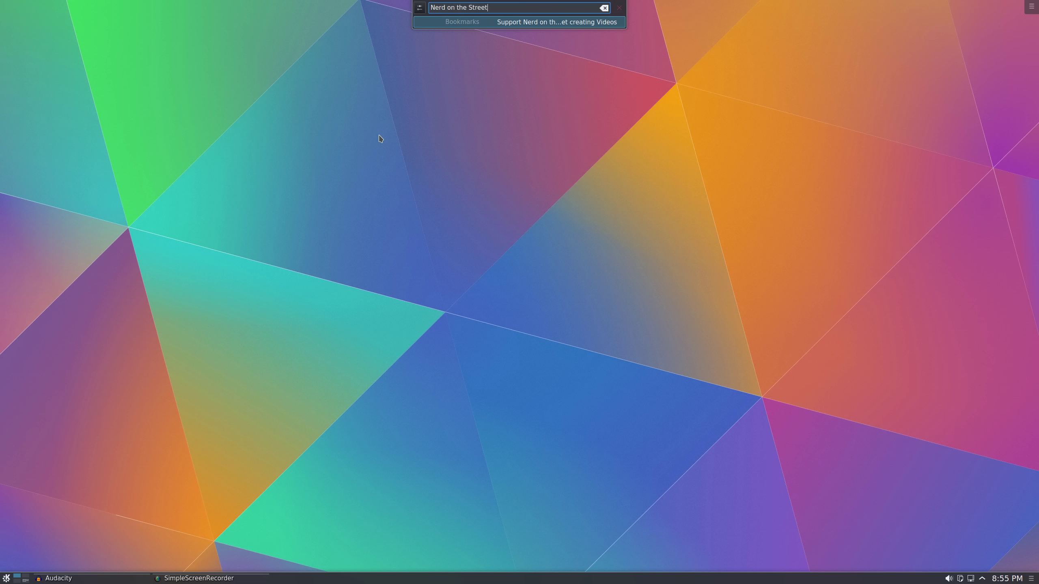
key(ctrl+BackSpace)
key(ctrl+BackSpace)
key(ctrl+BackSpace)
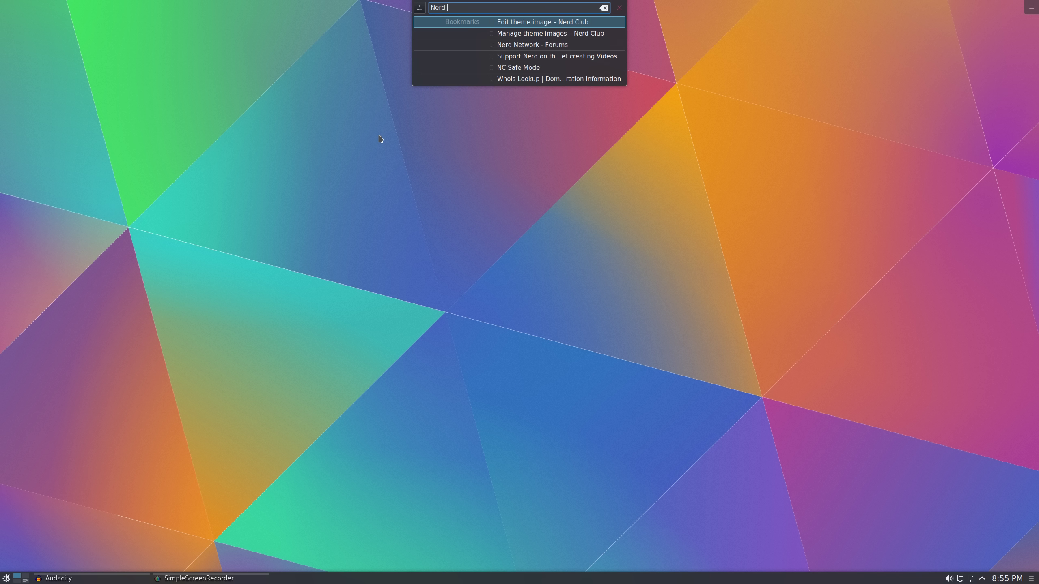
key(ctrl+BackSpace)
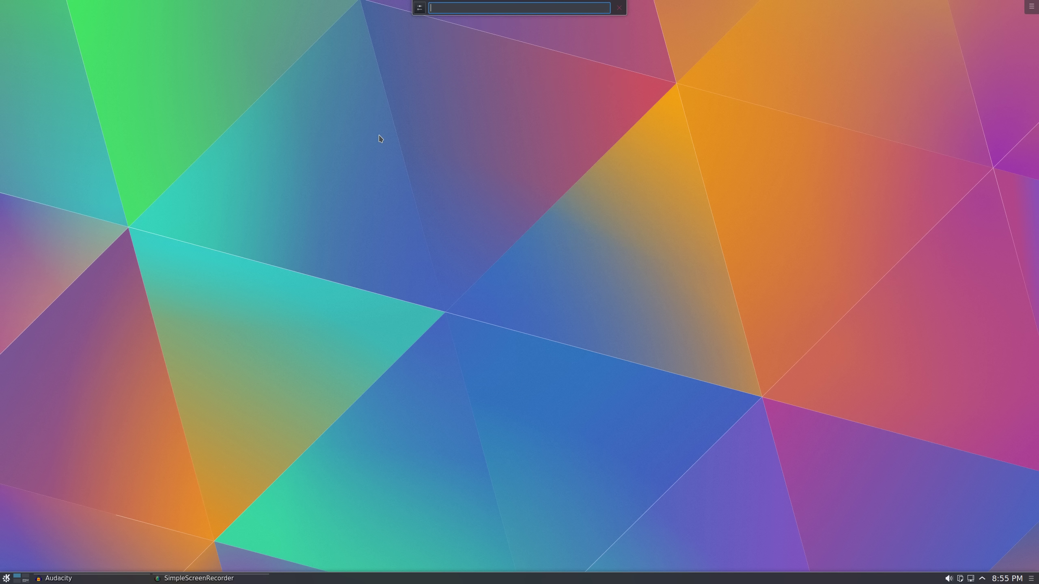
text(.mp4)
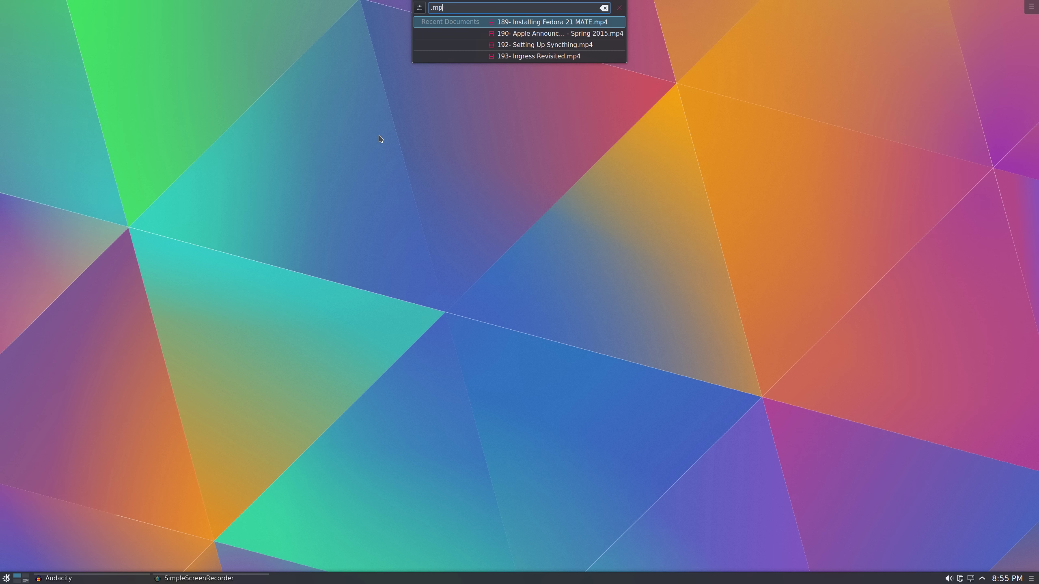
key(BackSpace)
key(BackSpace)
key(BackSpace)
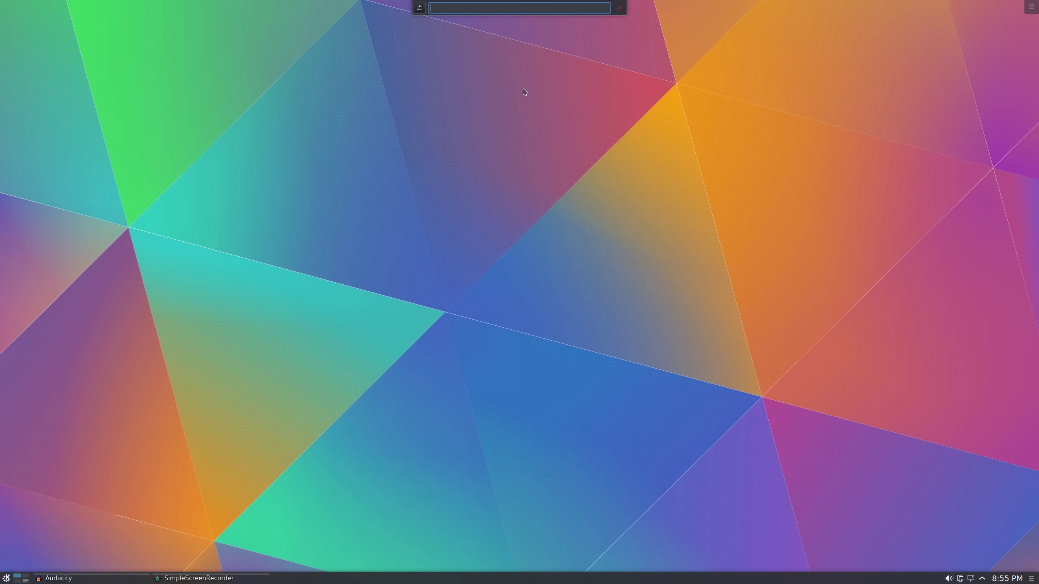
click(619, 7)
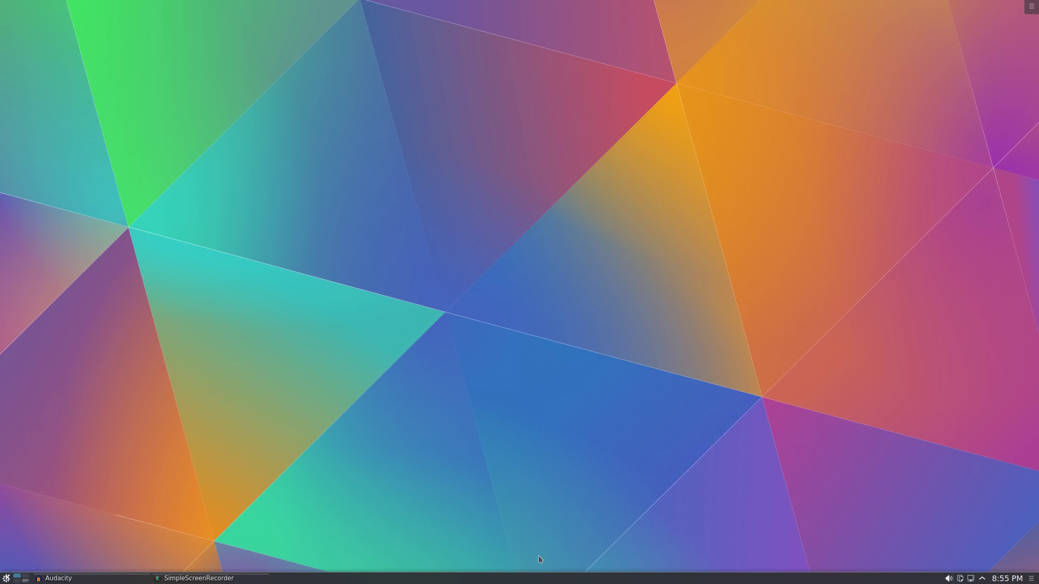
key(super)
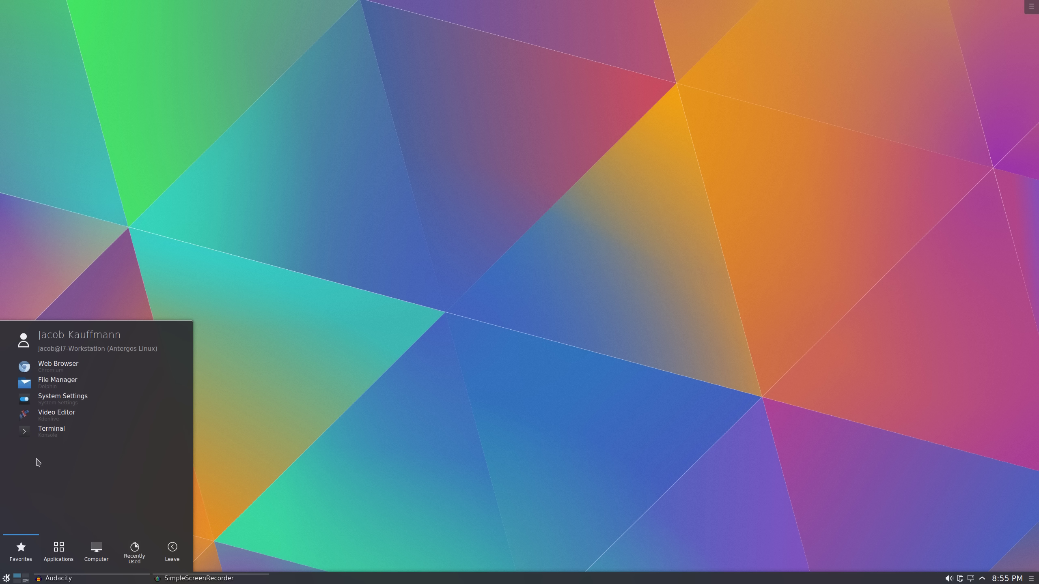
click(41, 381)
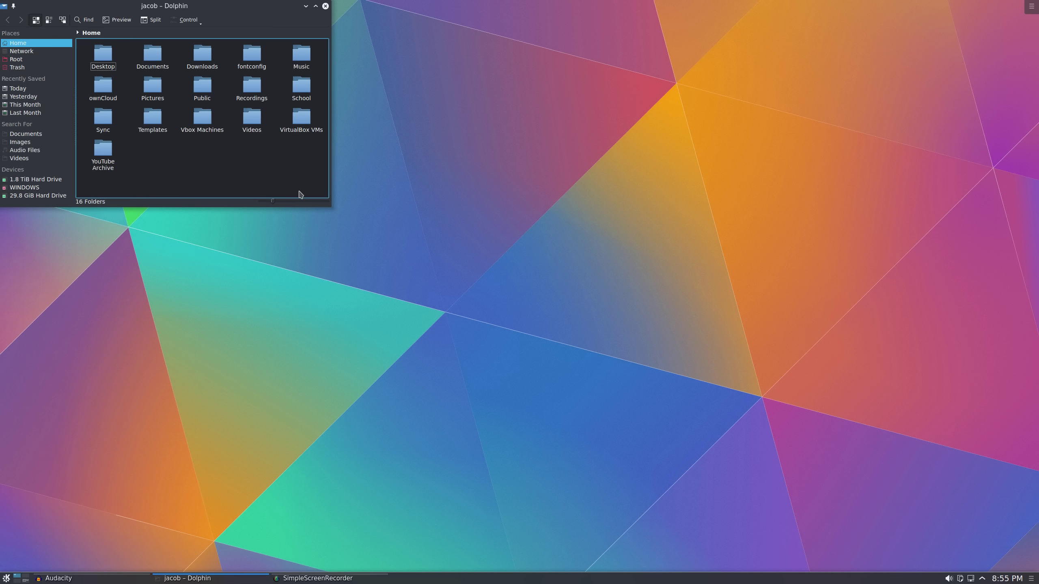
key(s)
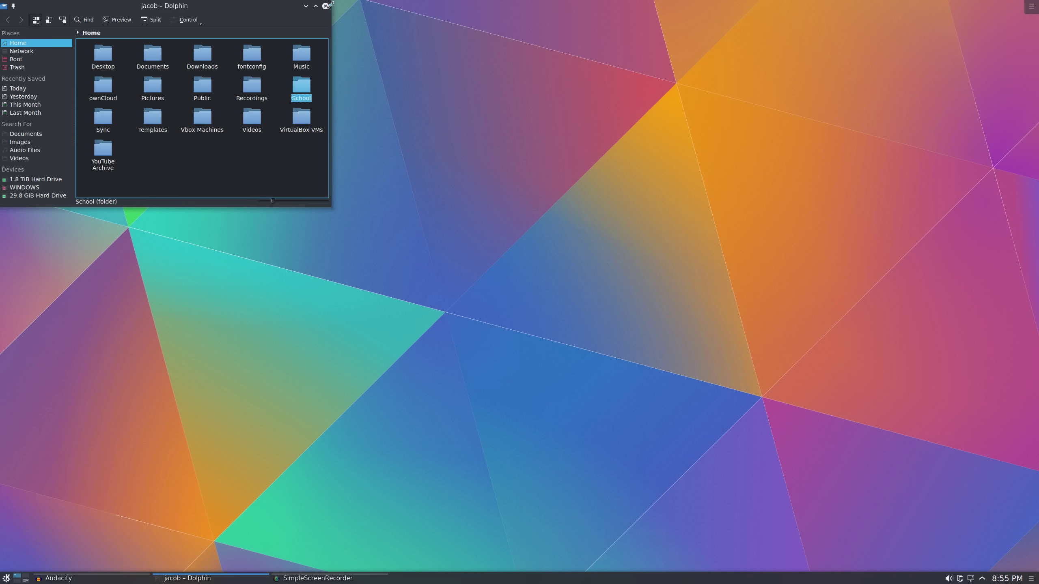
click(325, 6)
key(alt+space)
text(asdfasf)
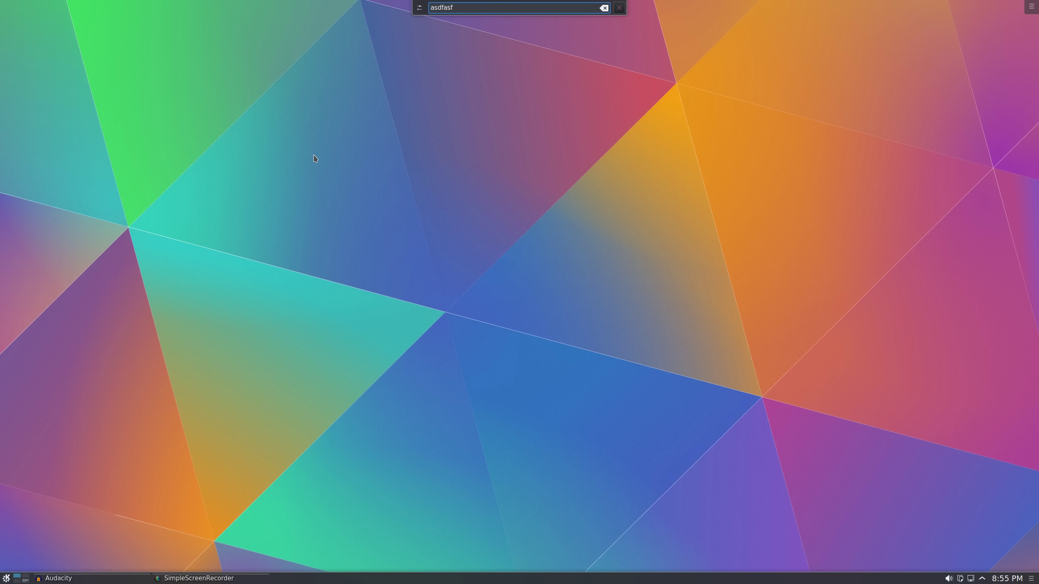
click(485, 71)
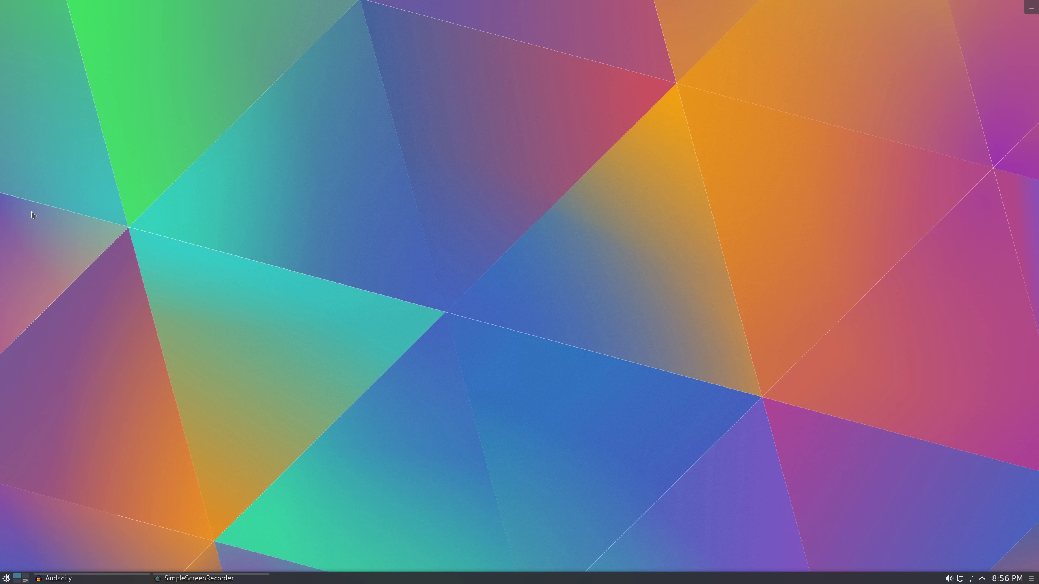
Launch Konqueror by searching 'konq', then shrink its window and move it upper left
click(4, 577)
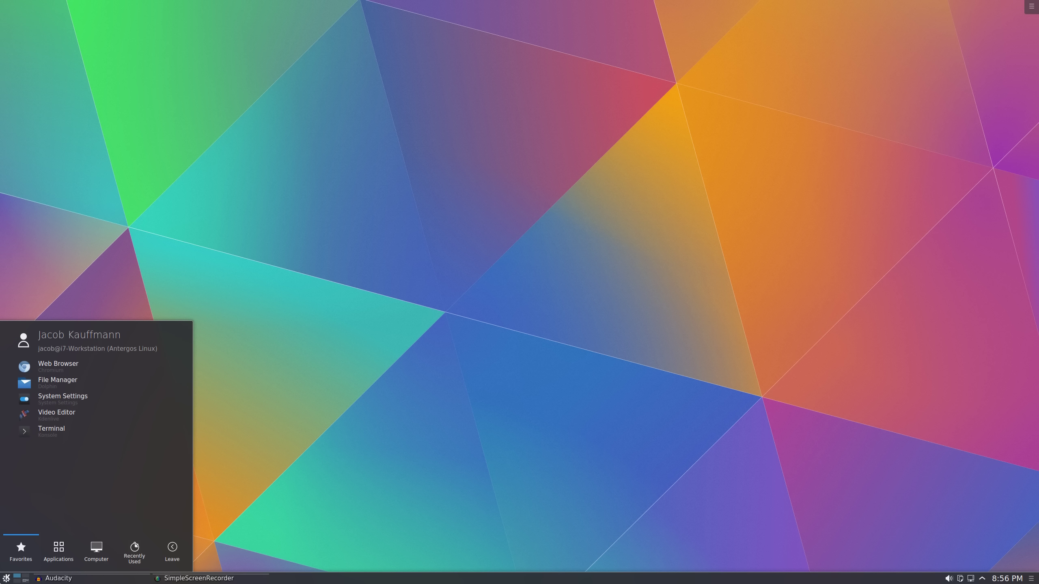
text(konqu)
key(Return)
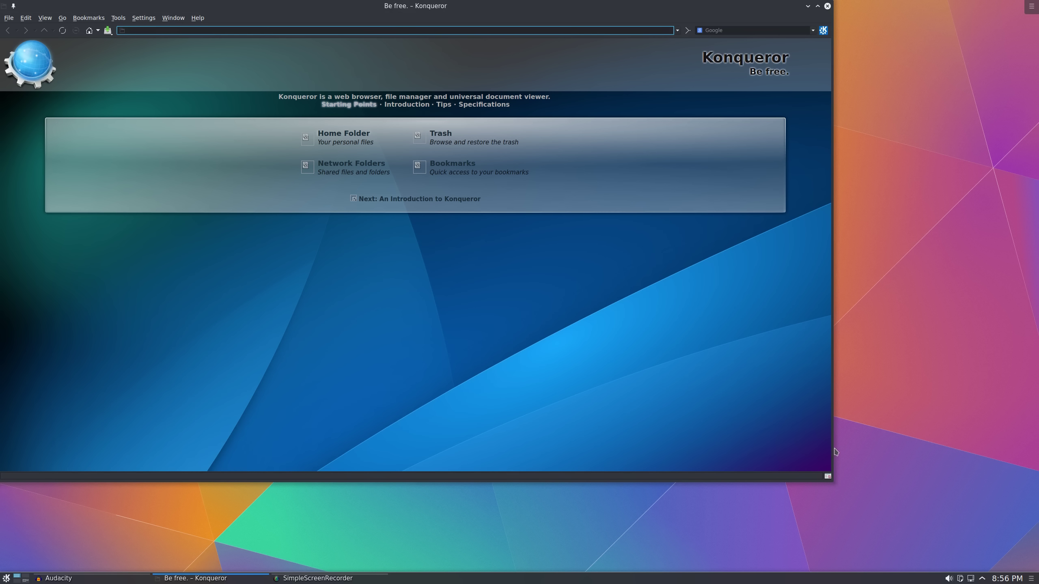
drag(830, 482, 314, 291)
drag(104, 5, 221, 44)
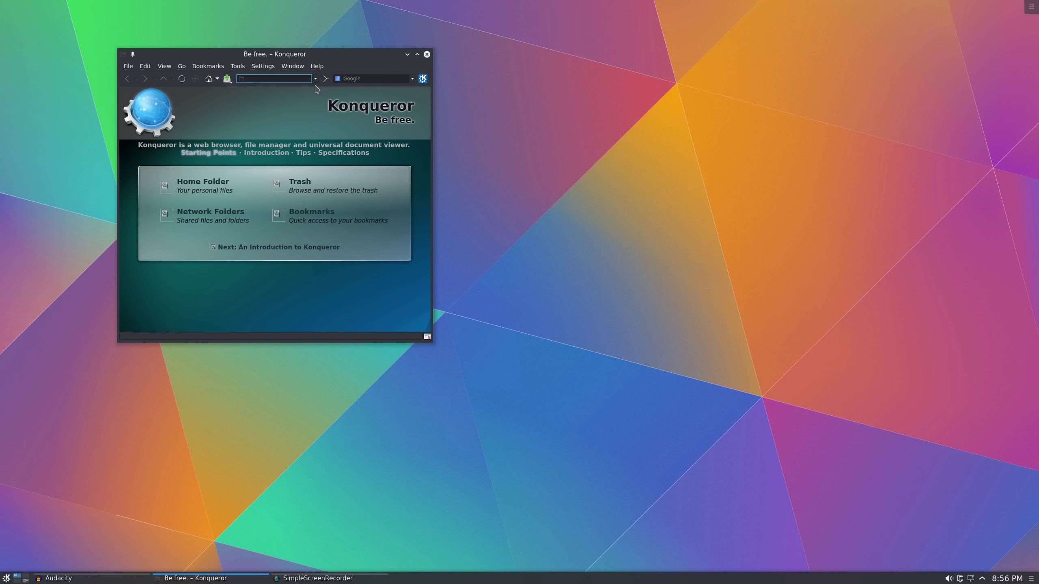
Show and hide the address history list a couple of times
click(318, 80)
click(318, 80)
click(318, 80)
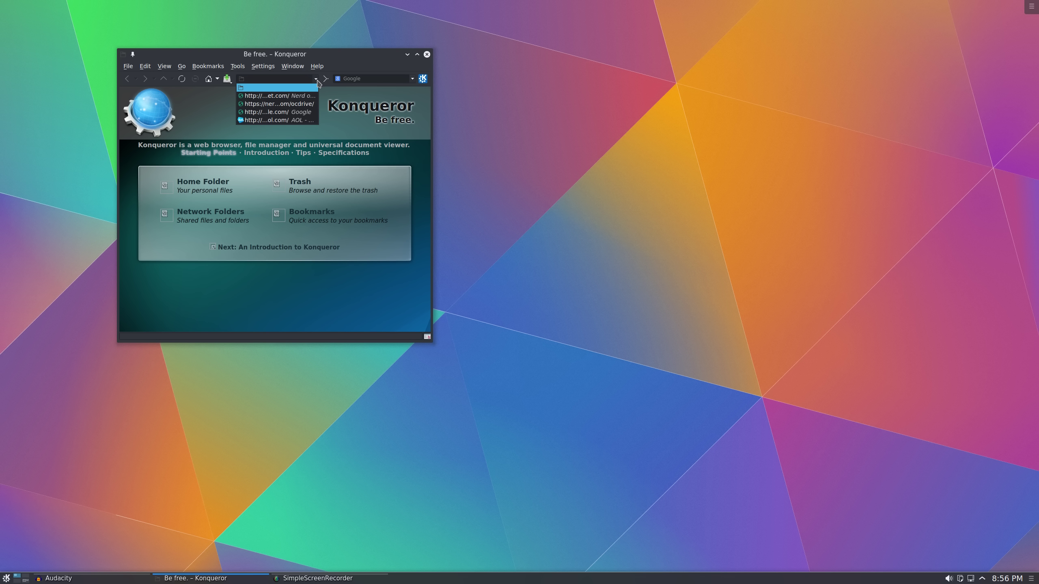
click(318, 81)
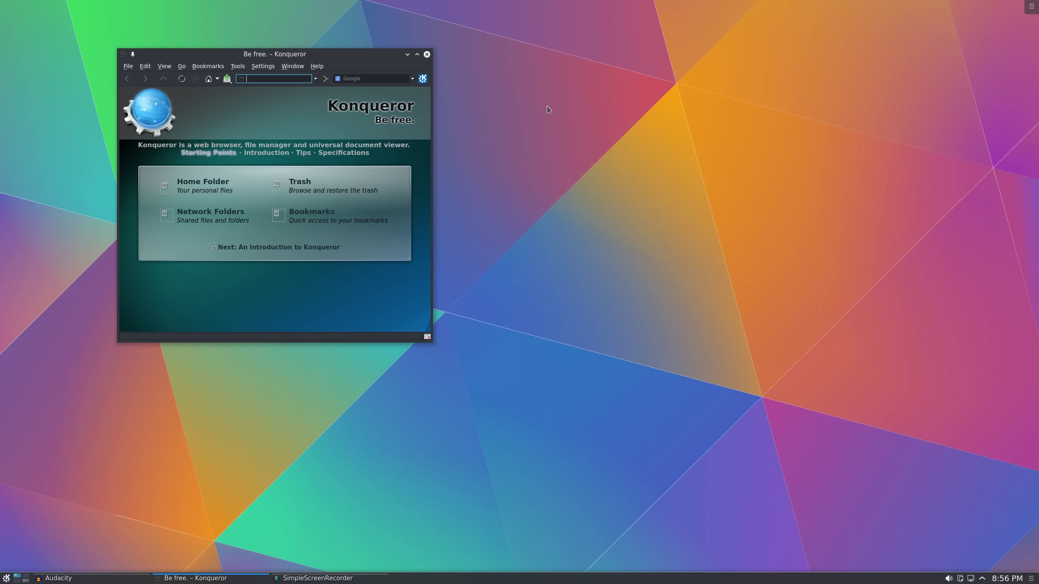
Open and dismiss the Help menu, then enlarge the Konqueror window from its bottom-right corner
click(318, 70)
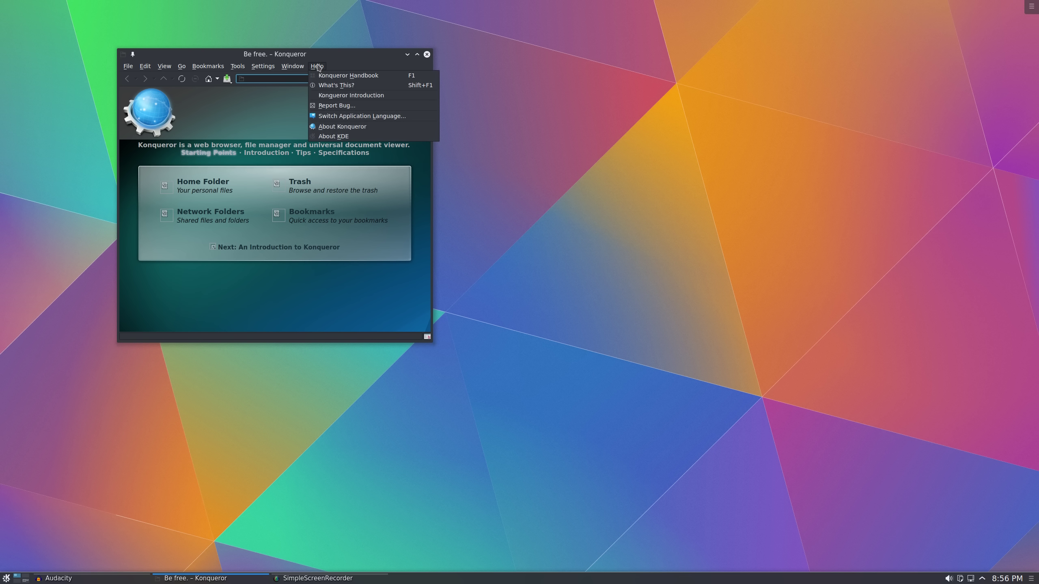
click(318, 66)
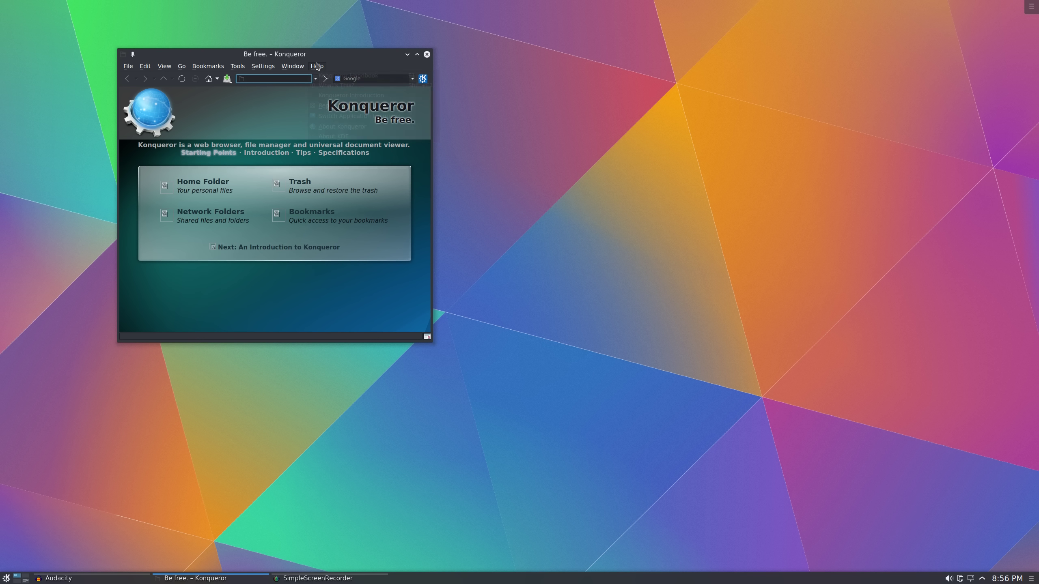
click(317, 67)
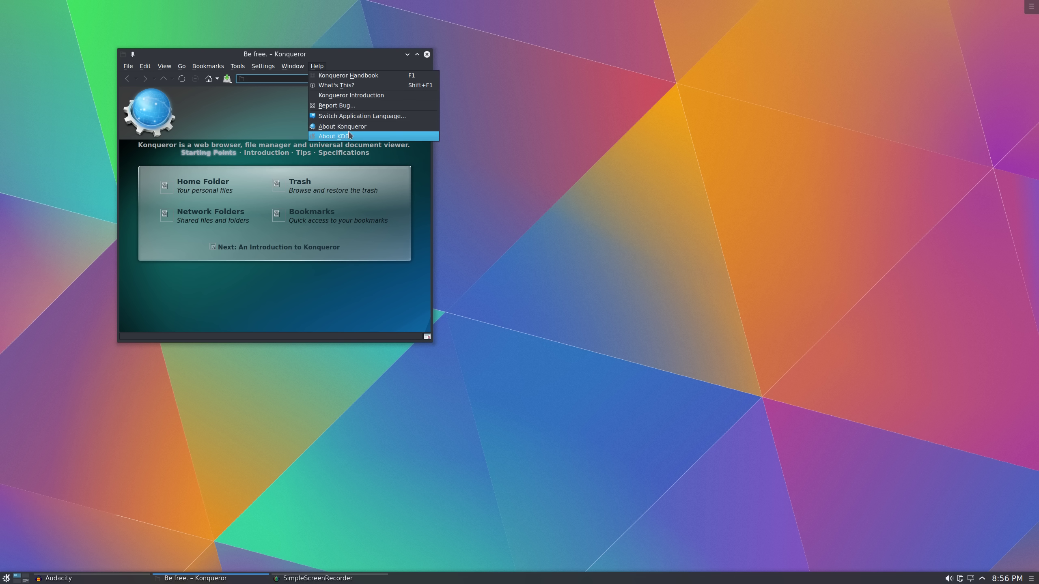
click(243, 81)
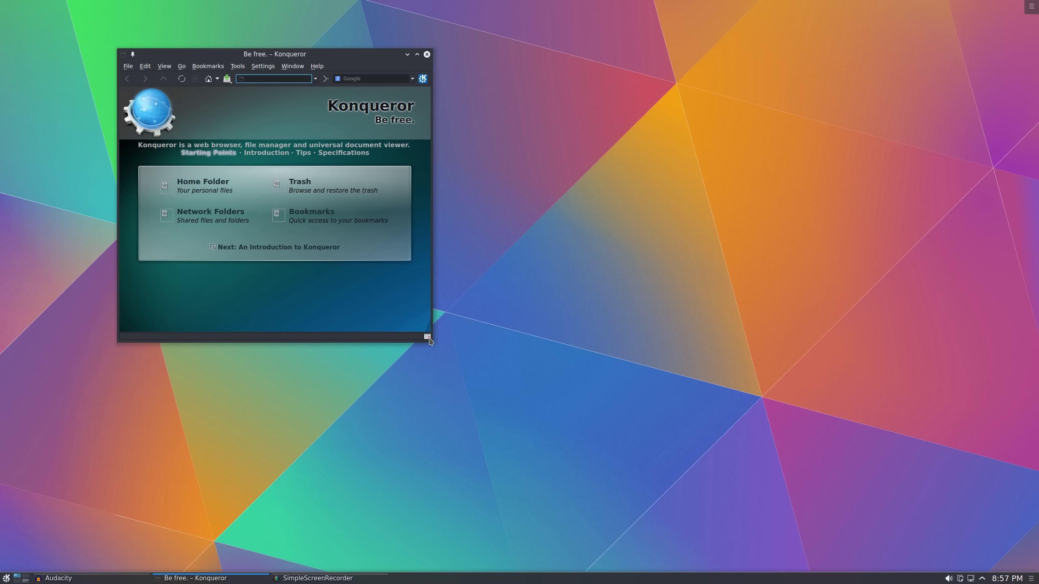
drag(428, 341, 483, 383)
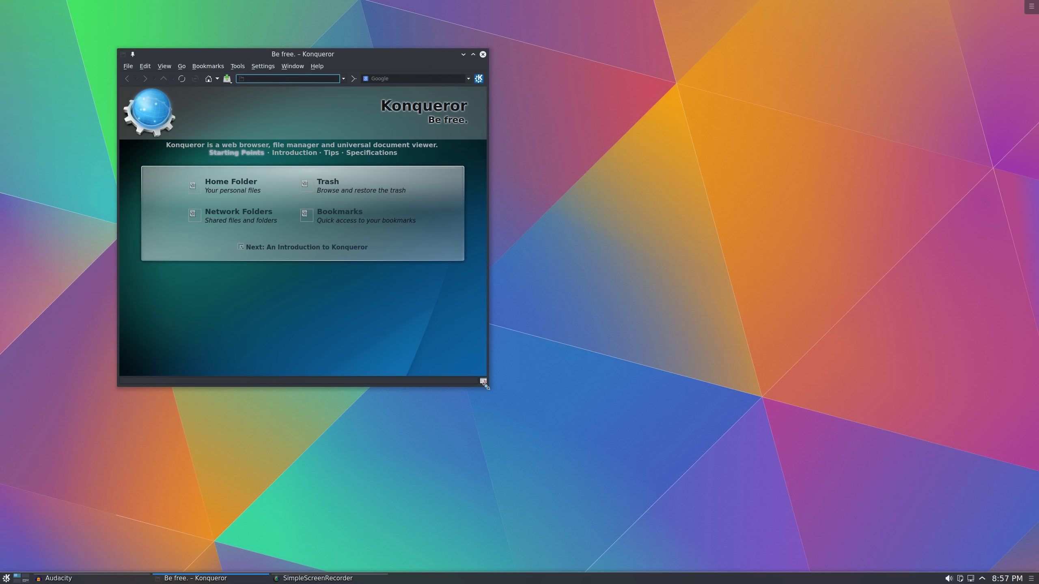
click(519, 103)
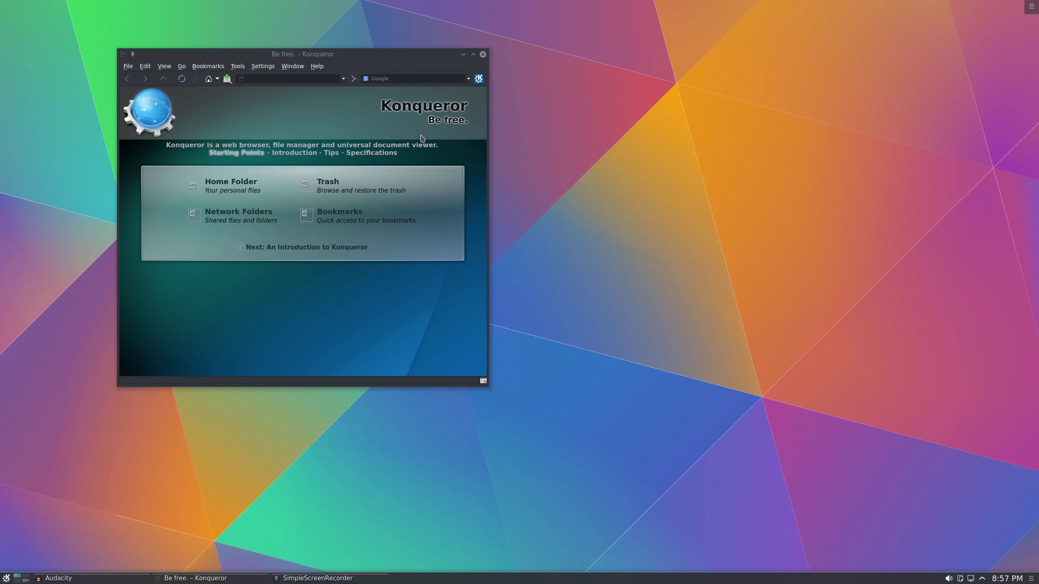
click(248, 186)
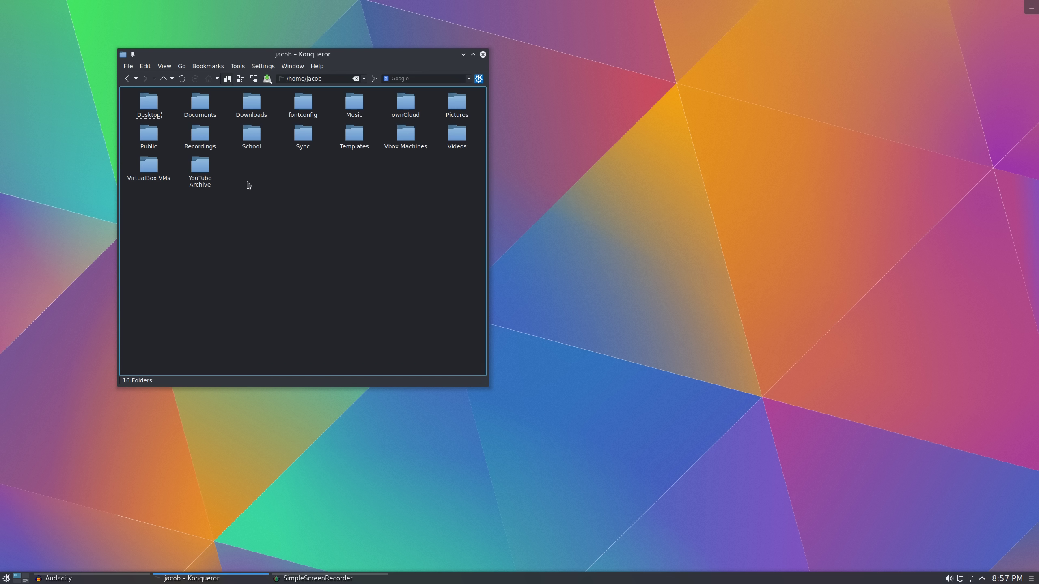
click(350, 116)
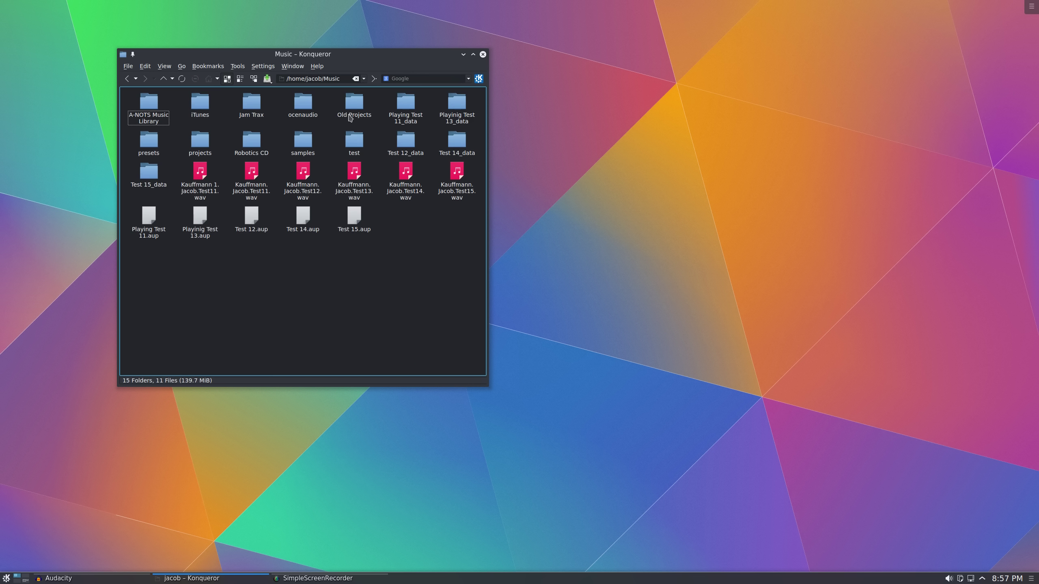
click(163, 79)
click(163, 79)
click(135, 79)
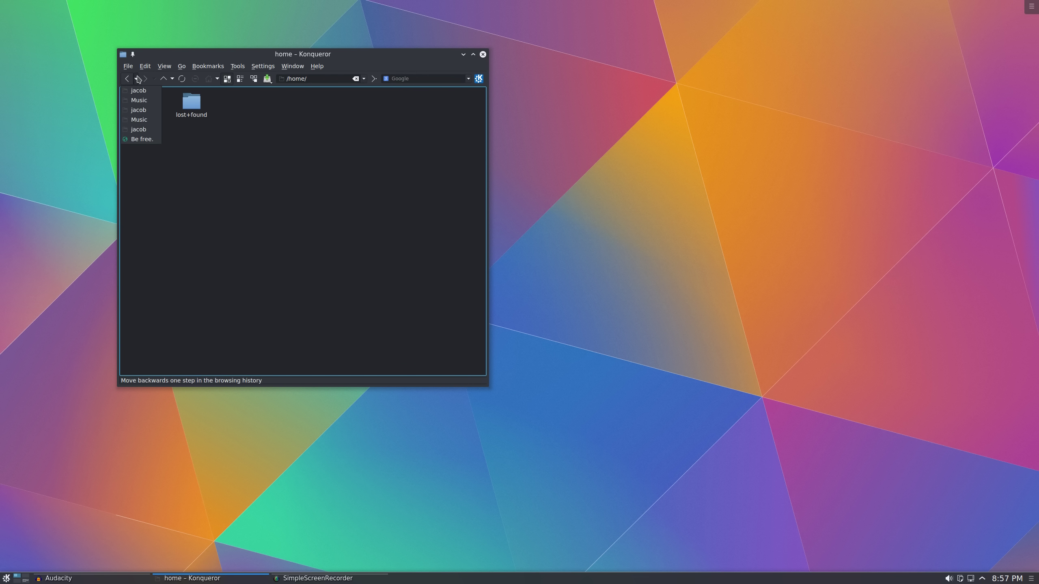
click(140, 142)
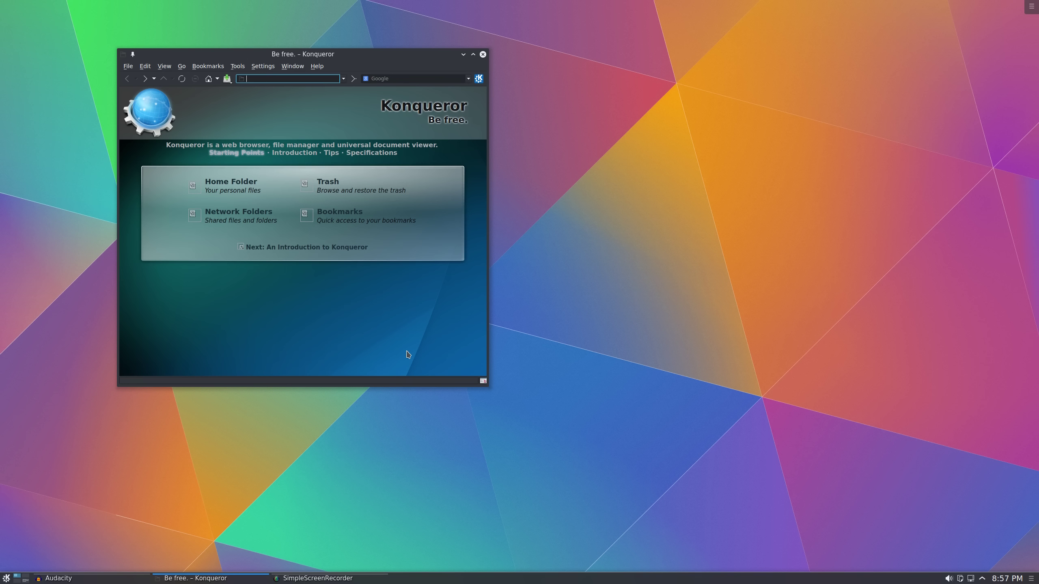
Load nerdonthestreet.com and enlarge the Konqueror window
text(ne)
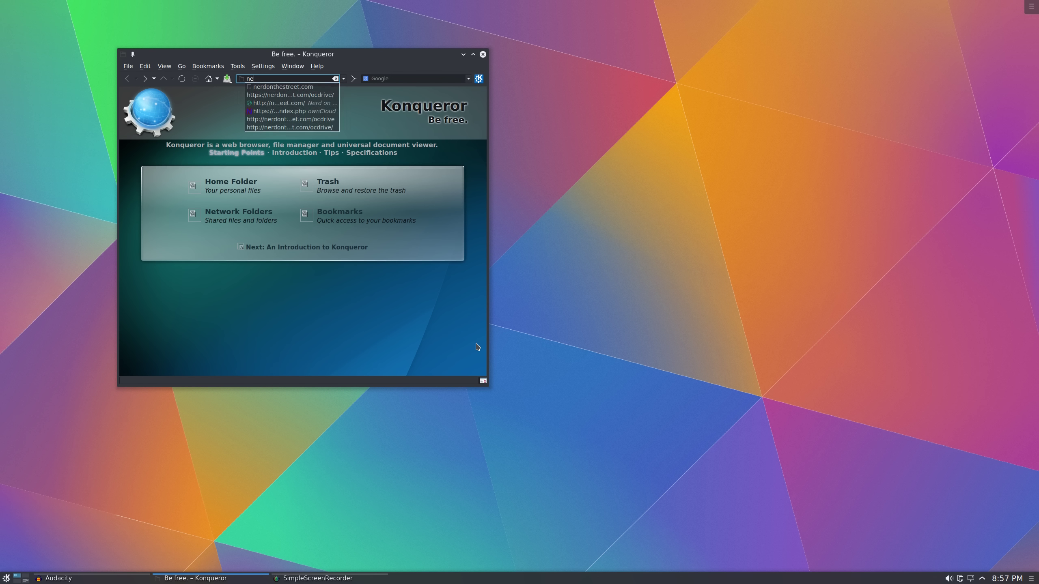
text(rdonthestreet.com)
key(Return)
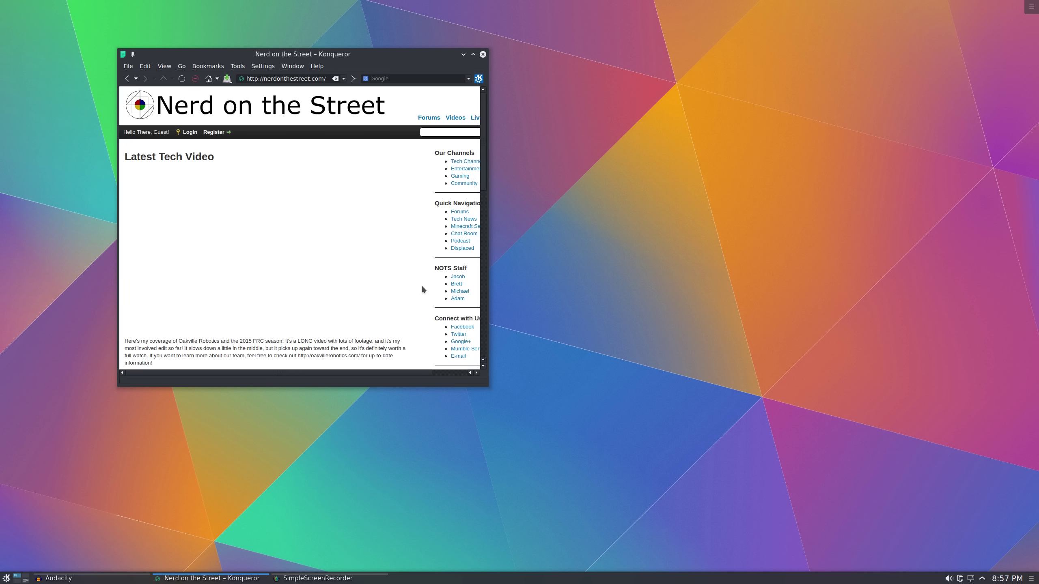
drag(488, 386, 614, 434)
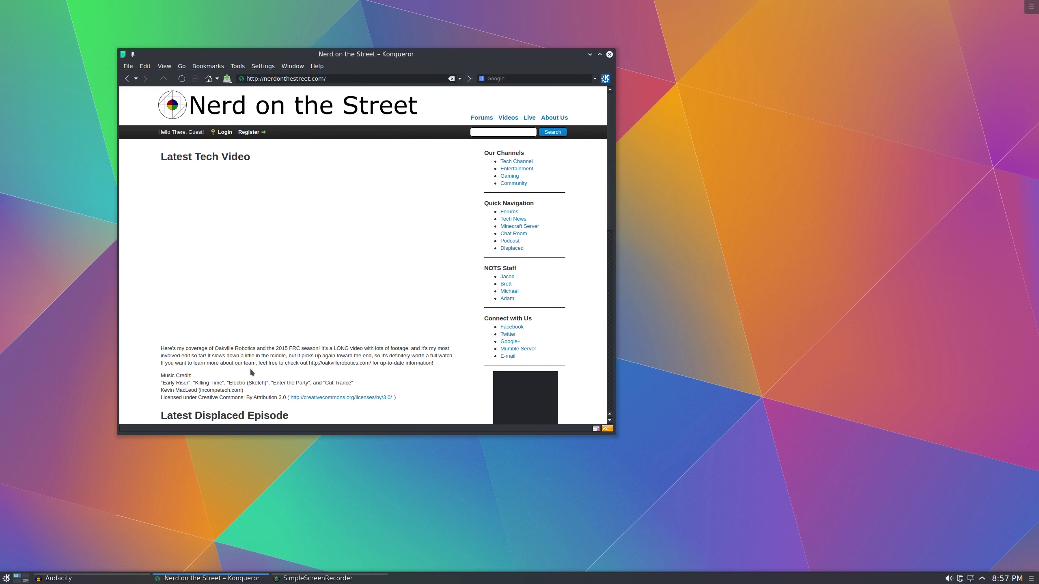
Scroll through the Nerd on the Street homepage, return to the top, and select the address
scroll(192, 253, down, 10)
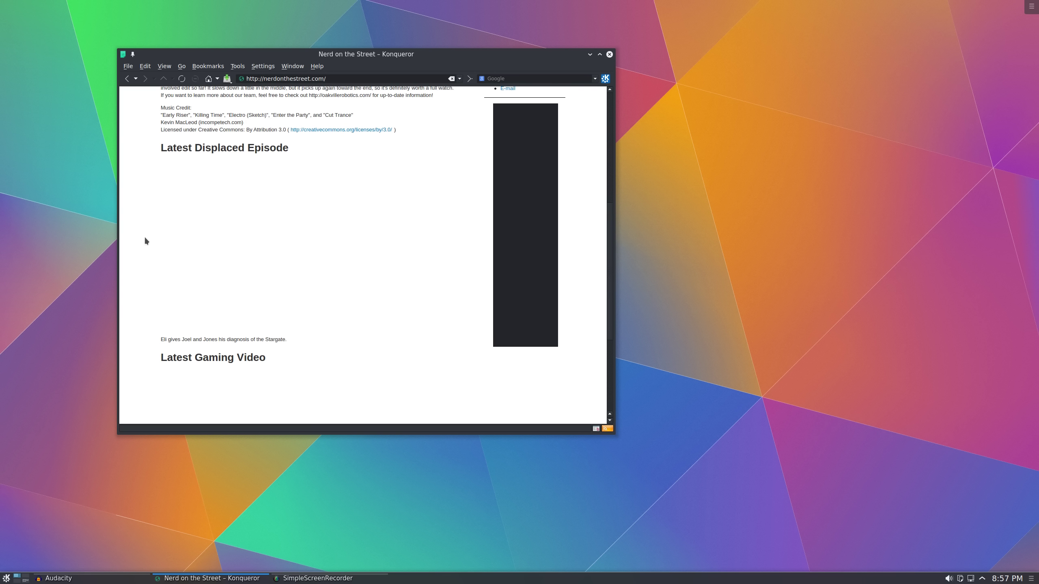
scroll(145, 240, down, 6)
scroll(143, 261, up, 16)
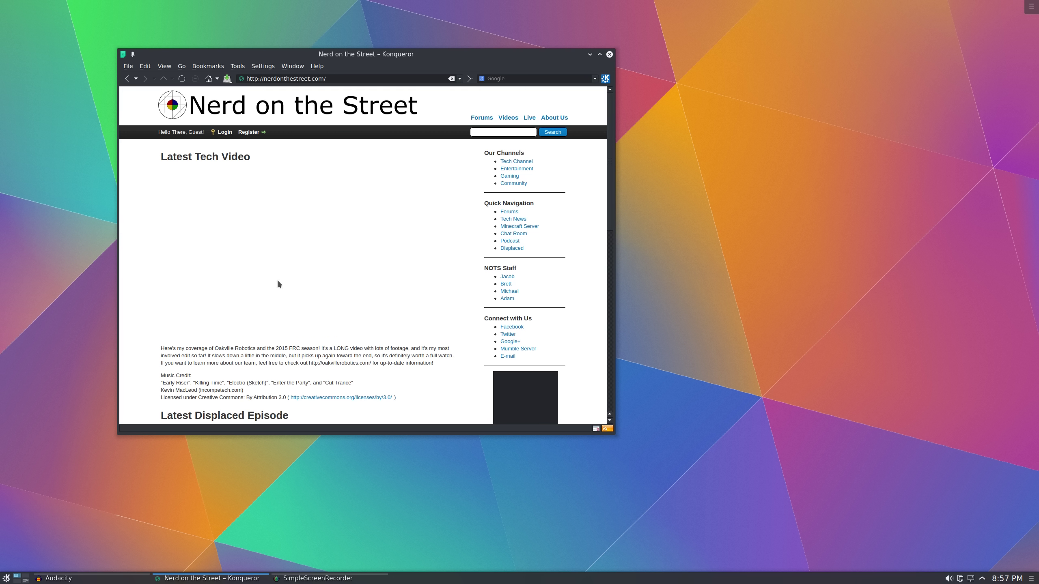
scroll(294, 260, down, 7)
scroll(294, 260, up, 7)
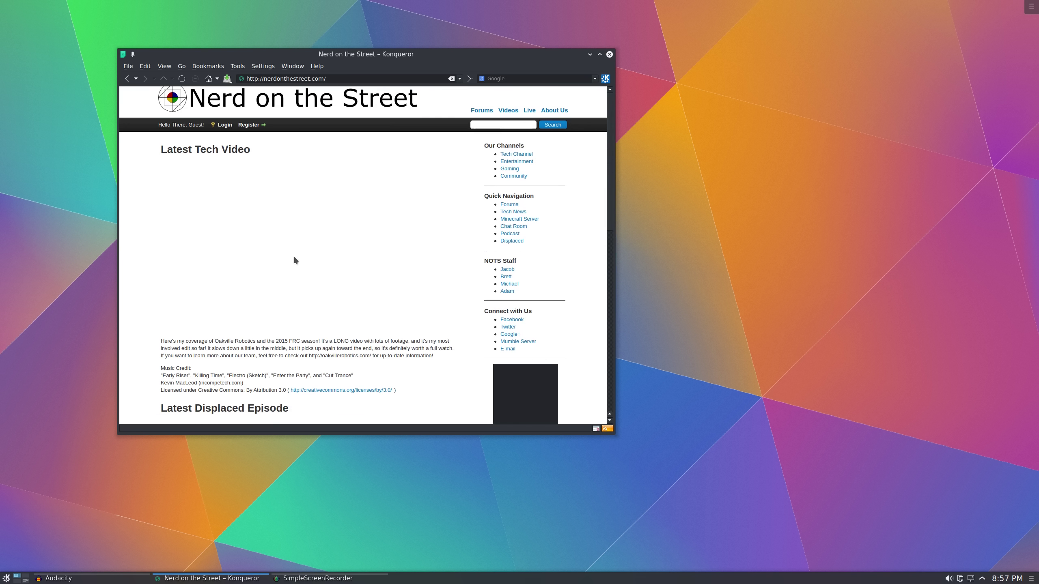
click(336, 78)
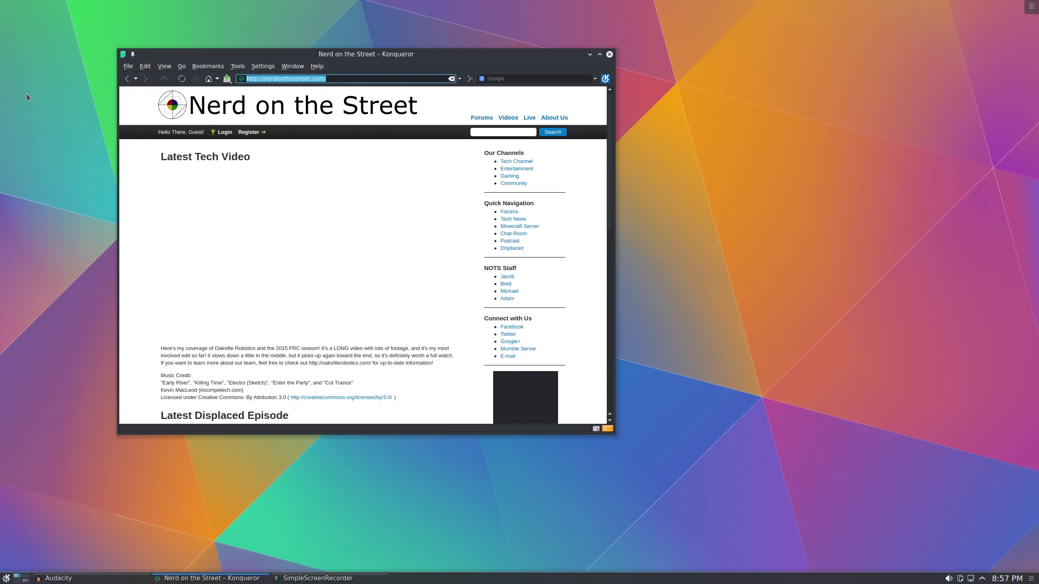
Load youtube.com and open the Inside Out Official Trailer #2 video
text(youtube.com)
key(Return)
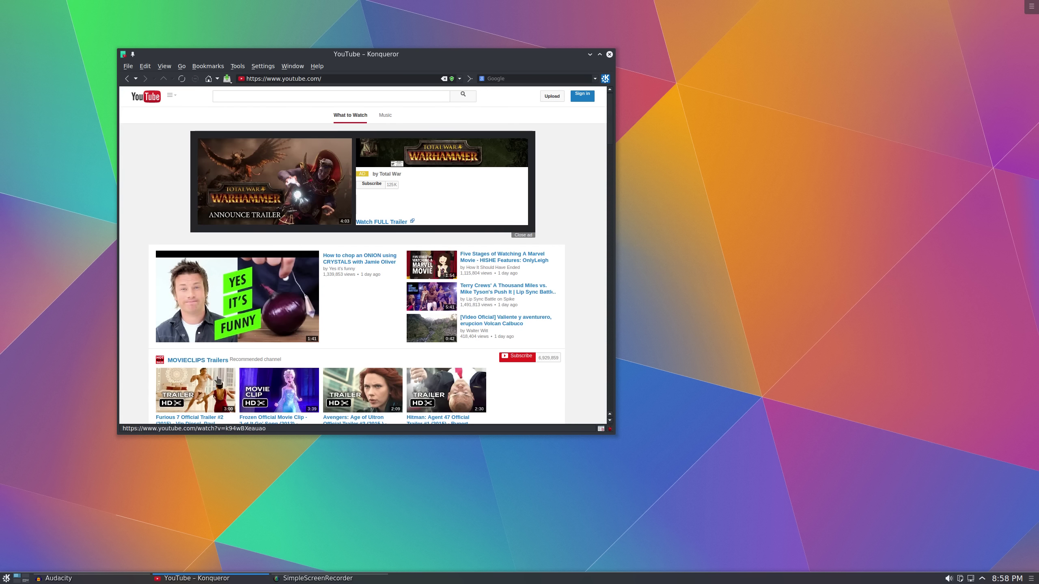
scroll(480, 275, down, 5)
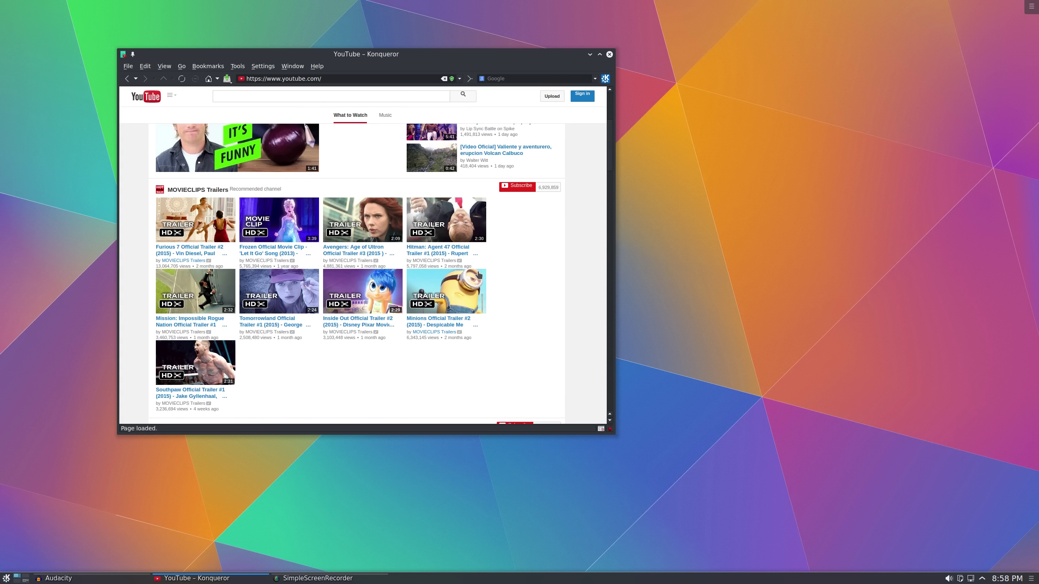
click(354, 320)
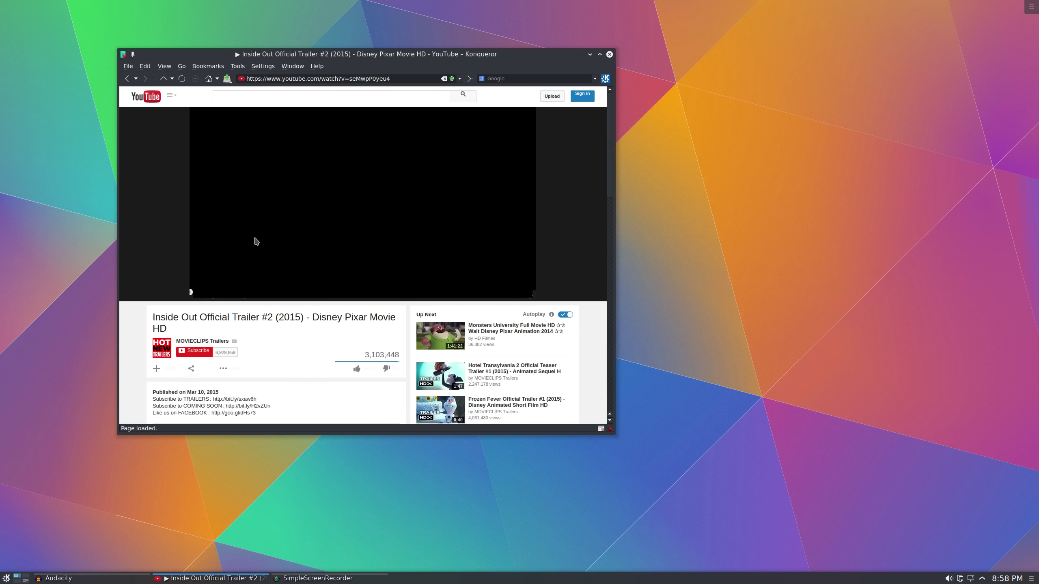
right_click(255, 240)
click(320, 78)
Replace the address with distrowatch.com and load it
click(309, 78)
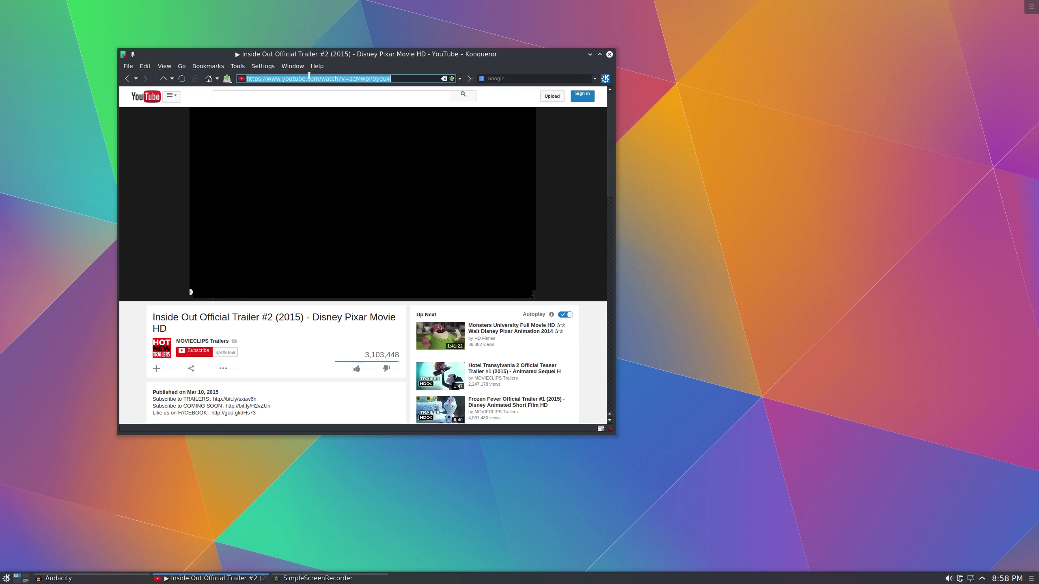
key(BackSpace)
text(distrowatch.com)
key(Return)
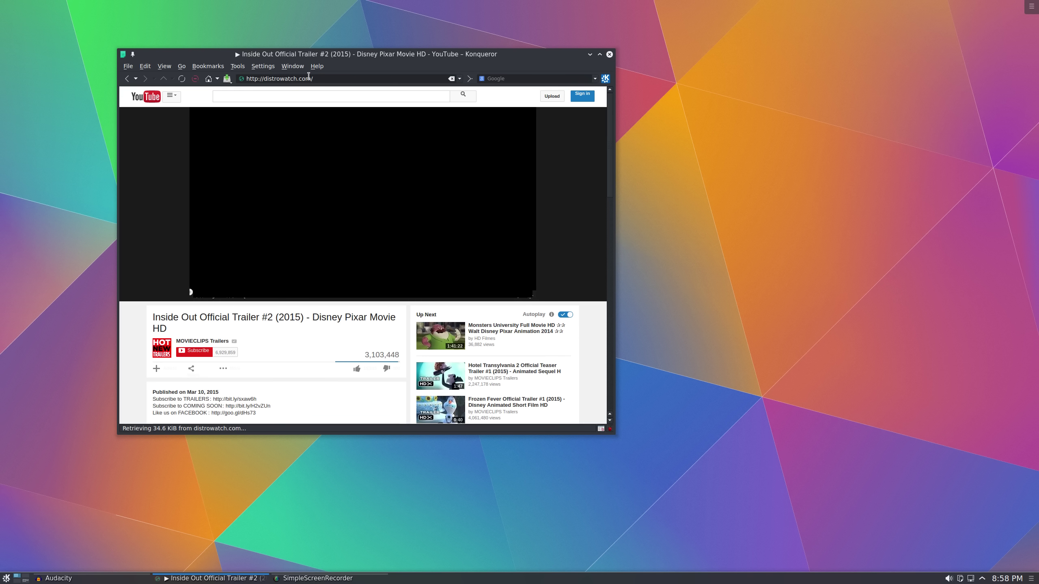
Load google.com and go to the Gmail sign-in page
scroll(353, 288, down, 10)
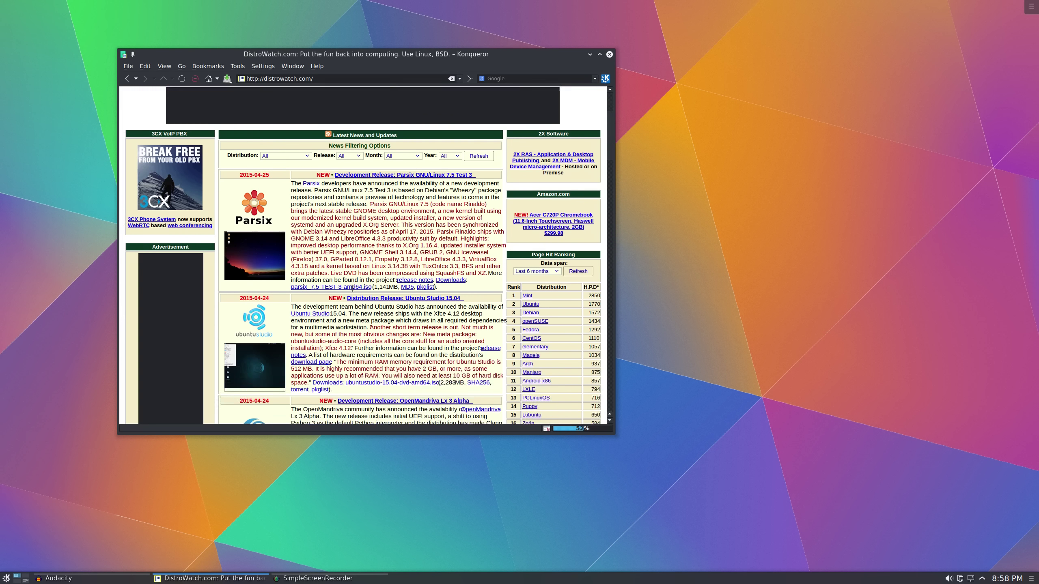
scroll(352, 289, up, 10)
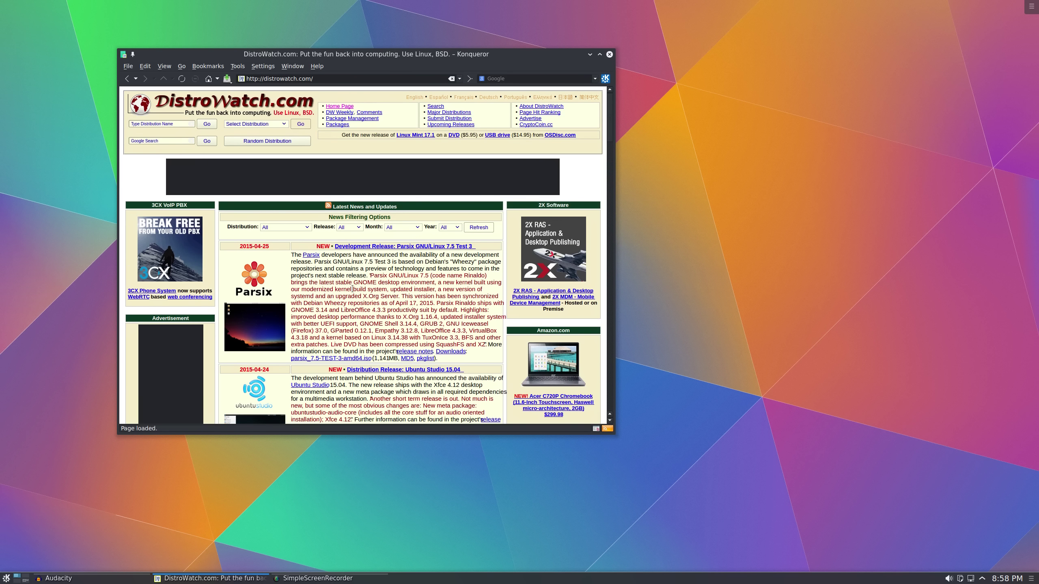
click(307, 79)
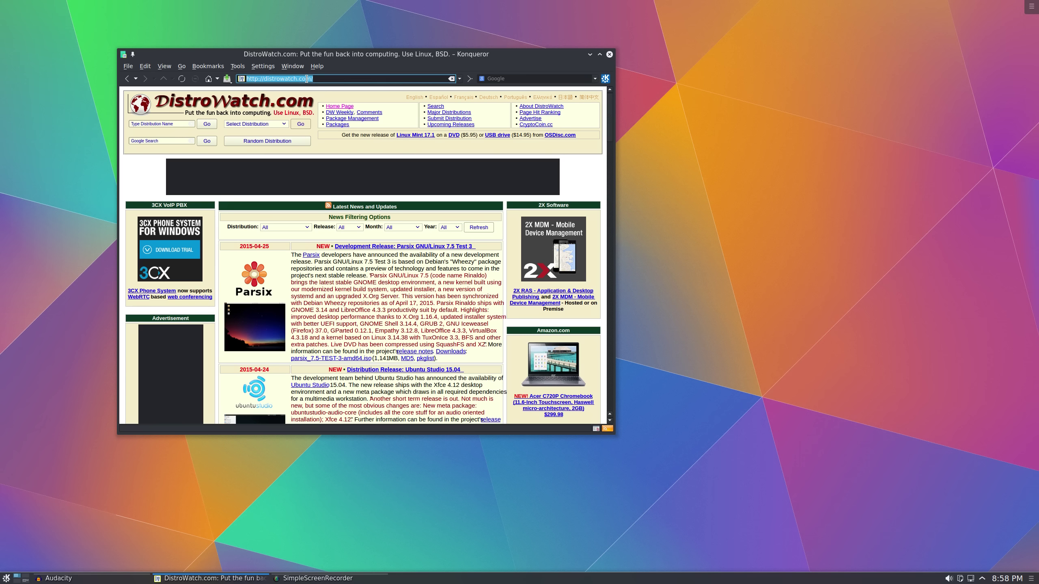
text(google.com)
key(Return)
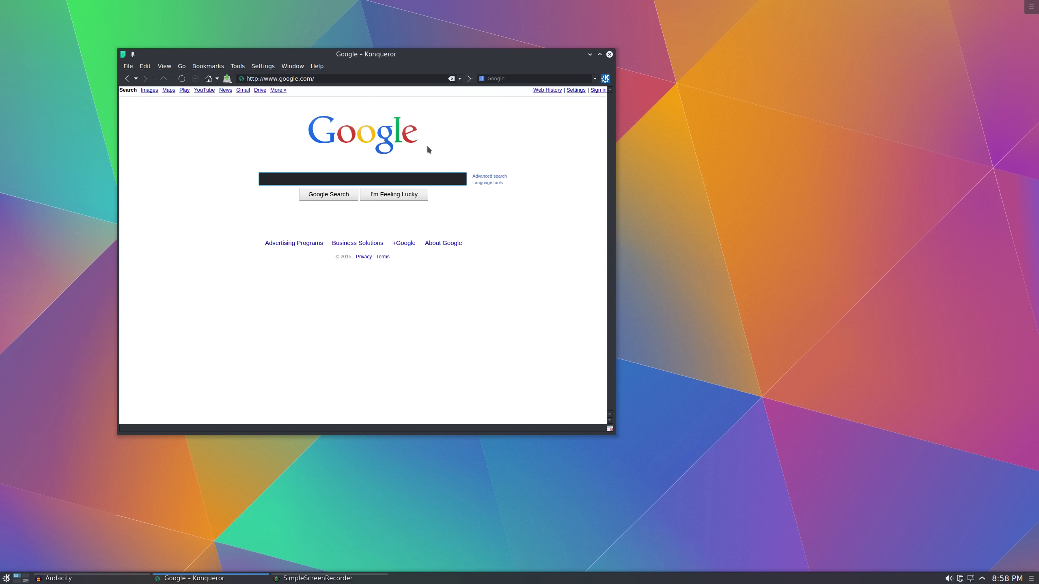
click(244, 91)
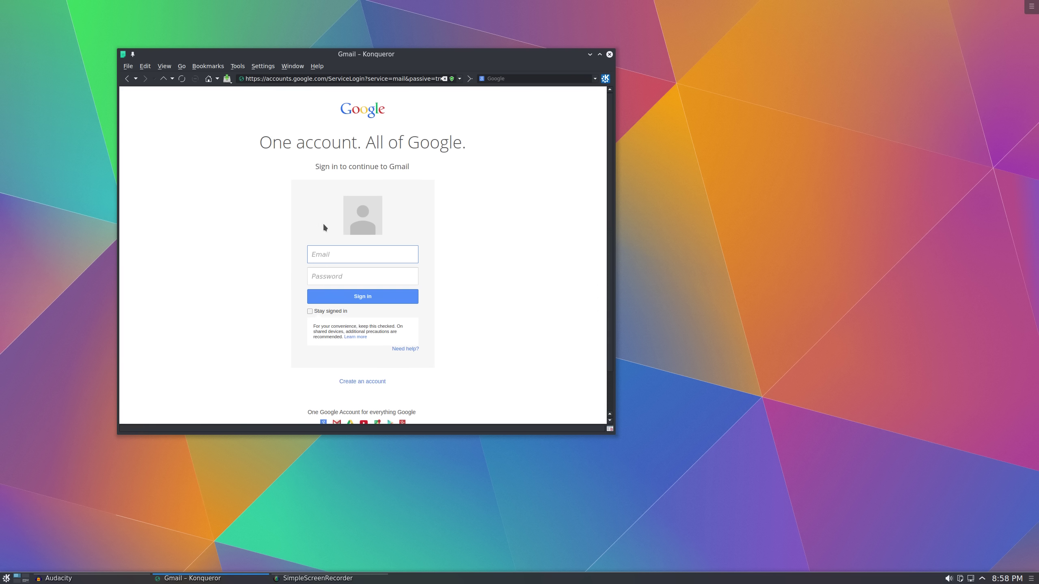
Enlarge the browser window and show the page's Blockable items list
drag(349, 222, 596, 385)
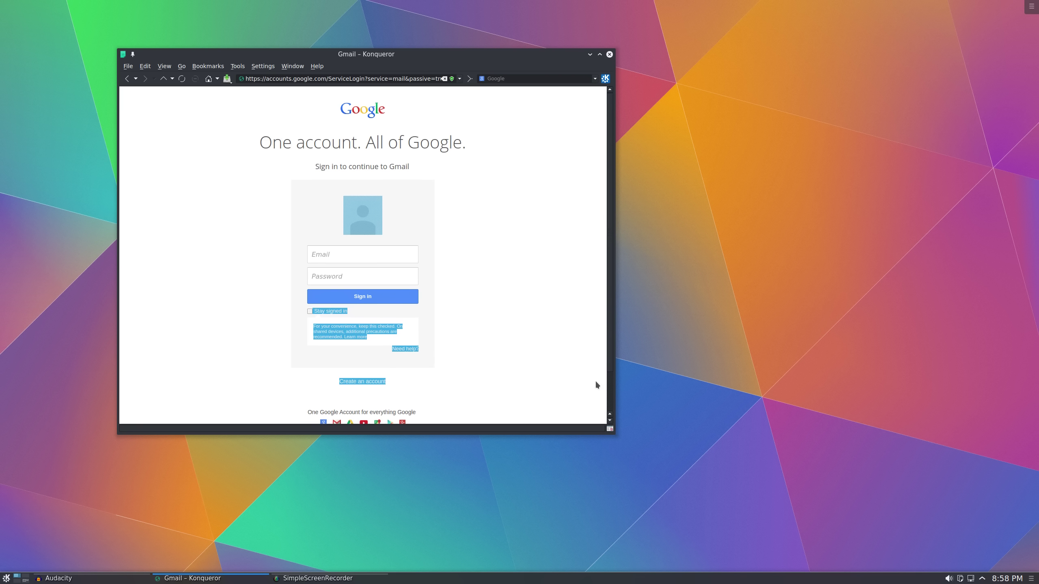
click(579, 390)
drag(612, 432, 634, 460)
click(633, 454)
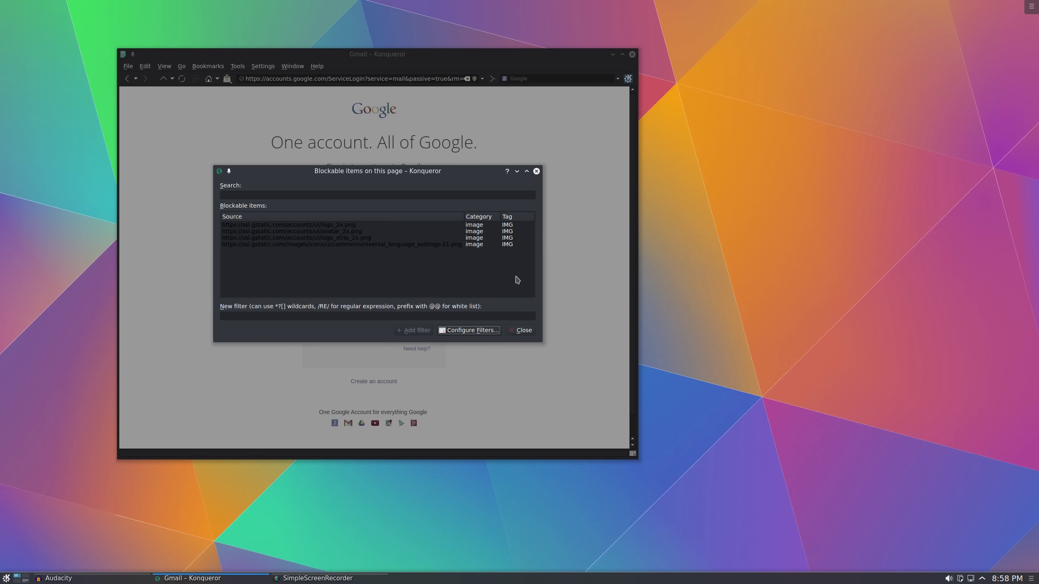
click(530, 331)
click(619, 78)
click(619, 78)
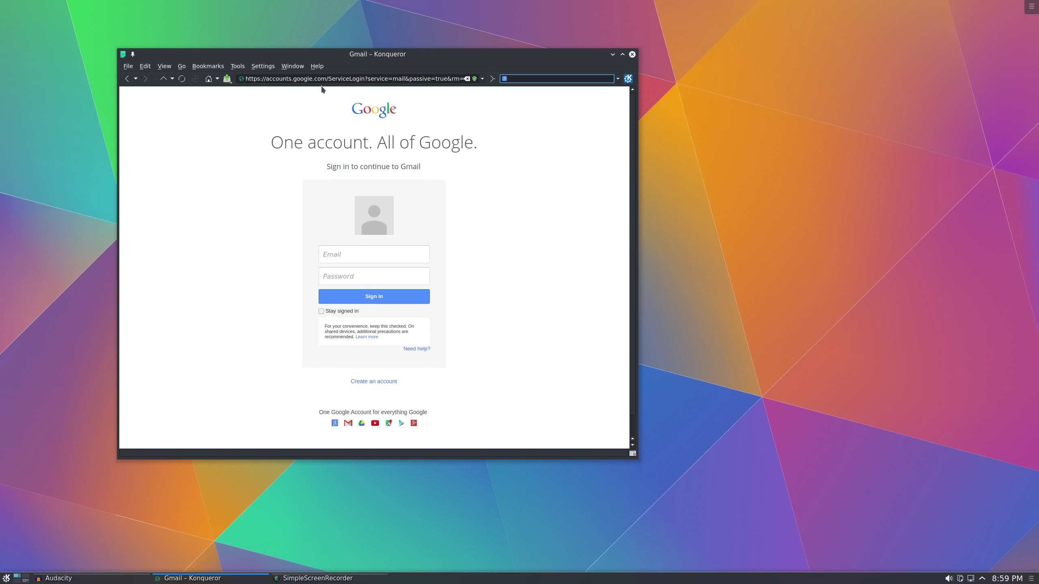
click(292, 66)
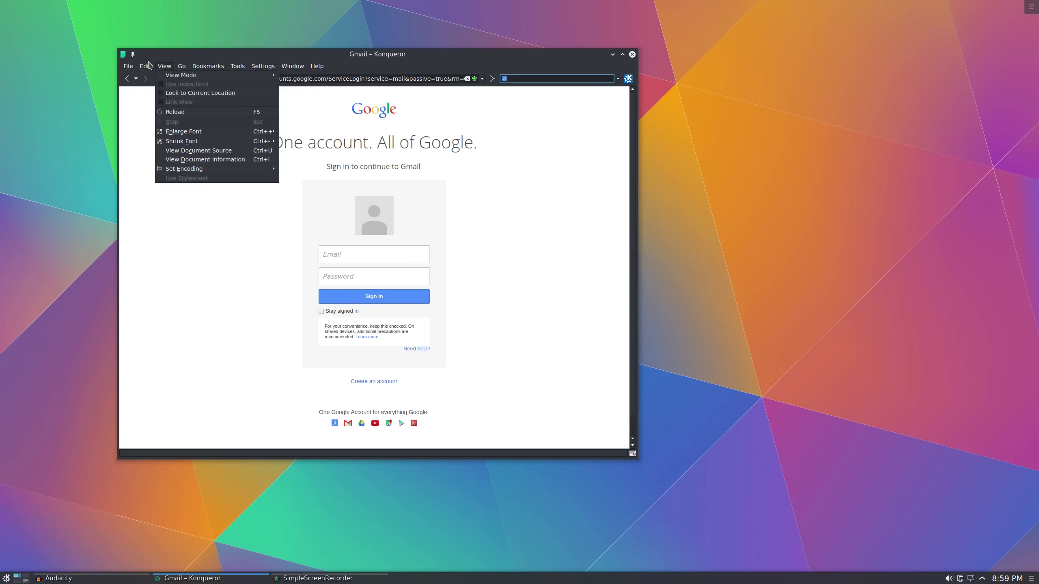
mouse_move(172, 76)
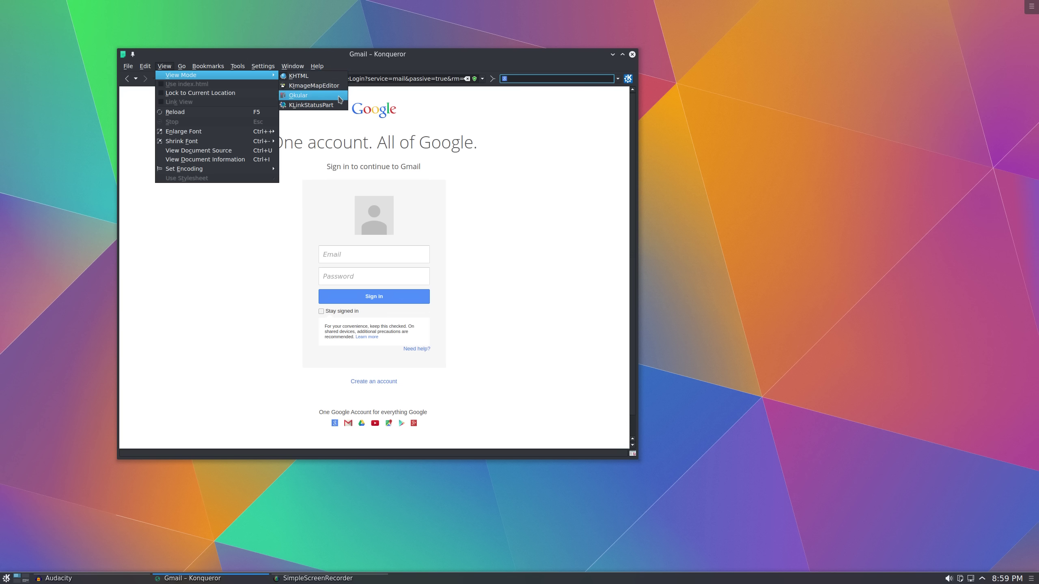
click(242, 240)
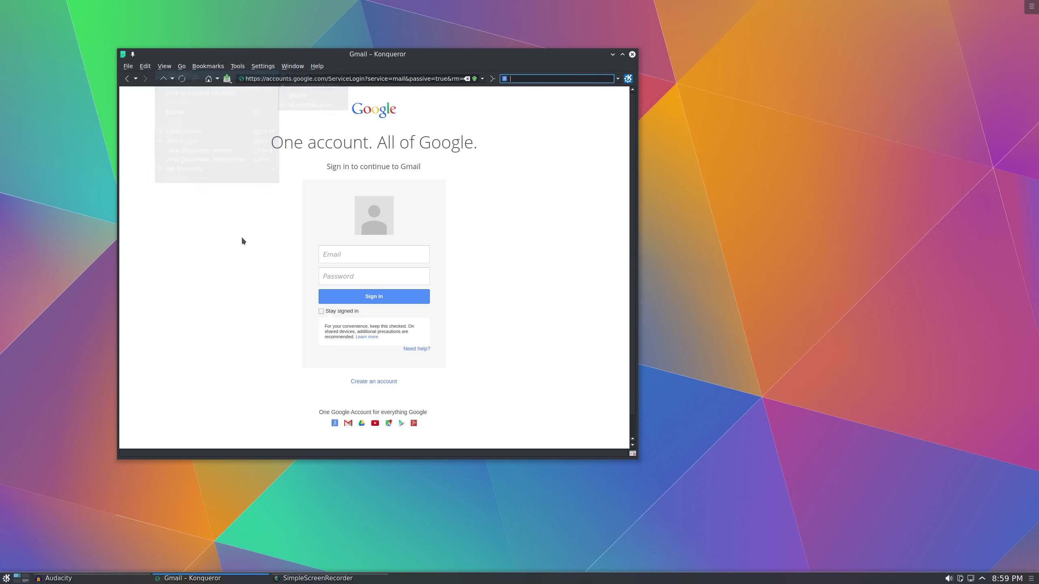
Drag Konqueror's Gmail window right, then shrink it from the corner into the lower-right area
drag(354, 54, 743, 161)
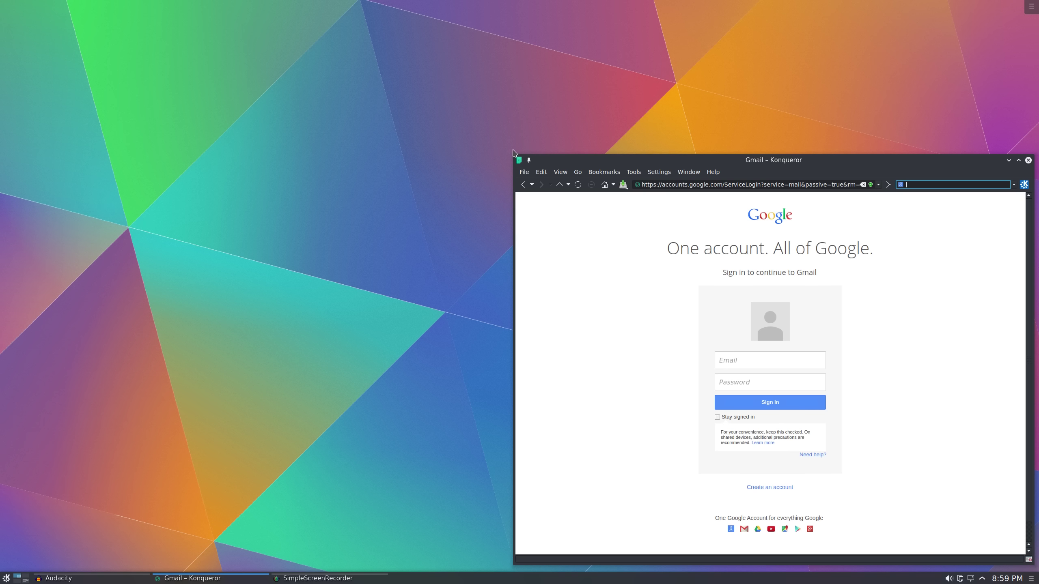
drag(512, 156, 623, 254)
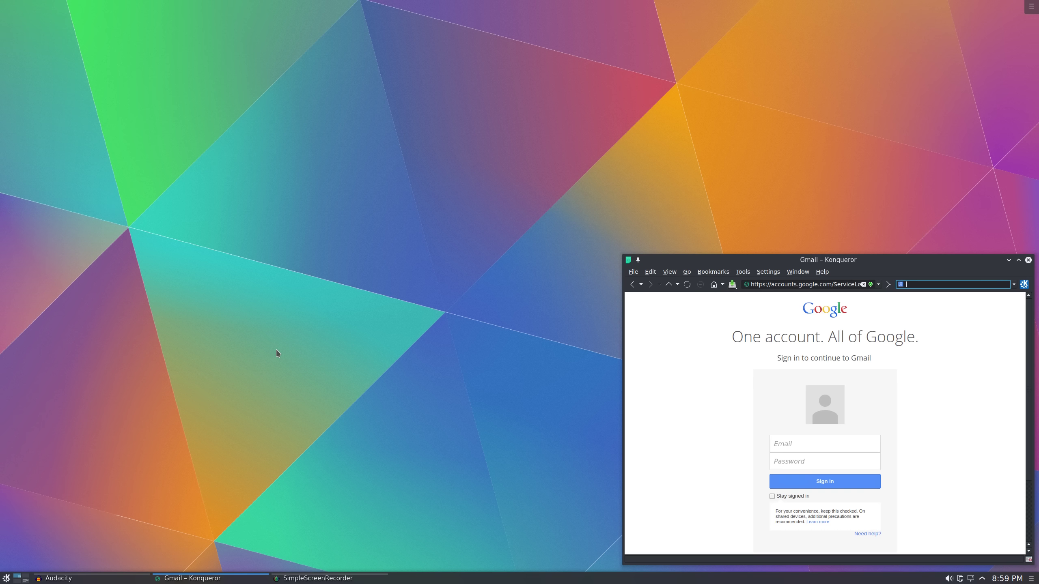
Launch Chromium from the launcher and unmaximize it at the upper left
click(5, 578)
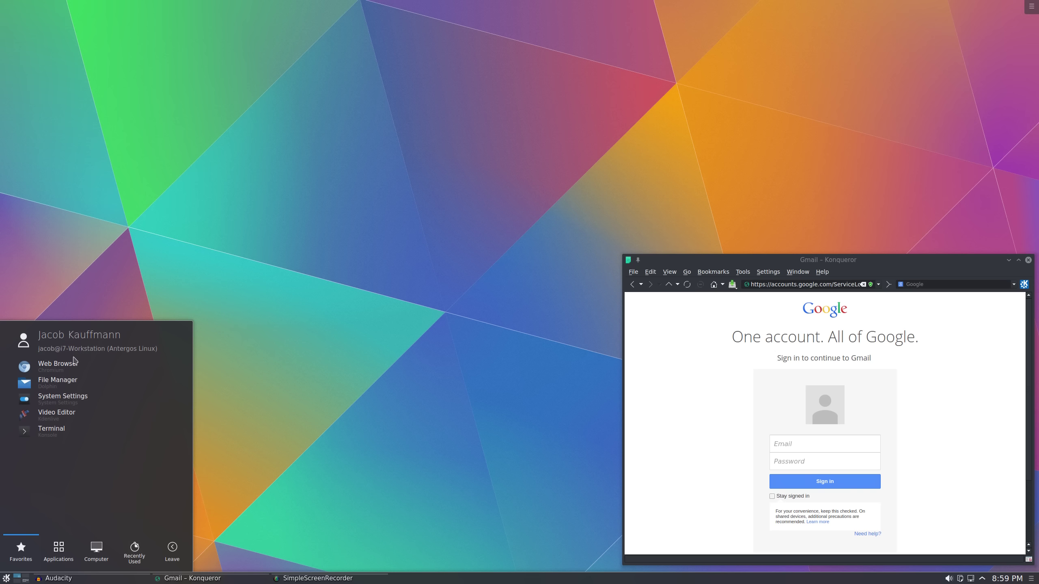
click(75, 358)
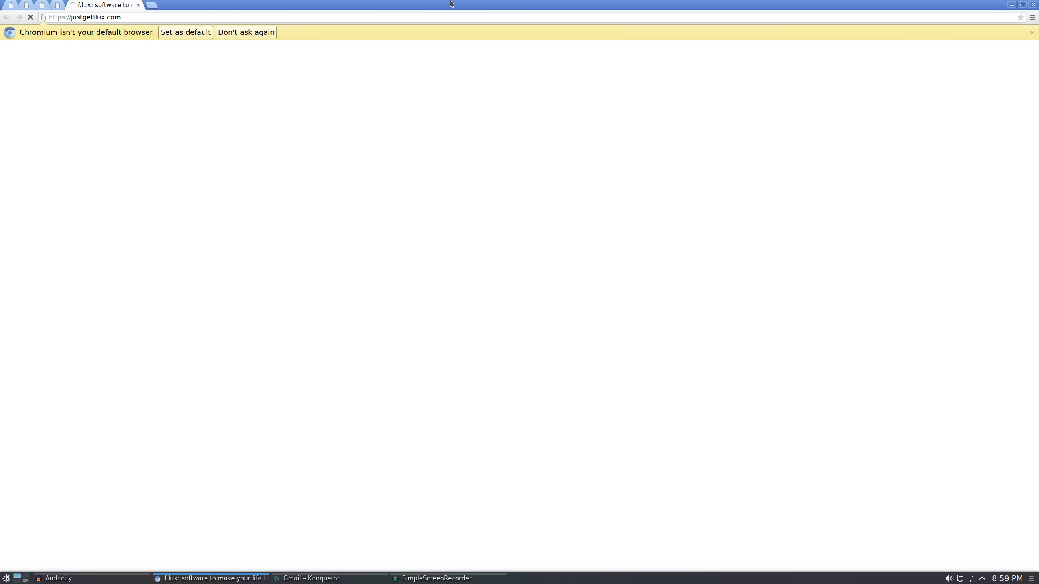
drag(452, 4, 341, 30)
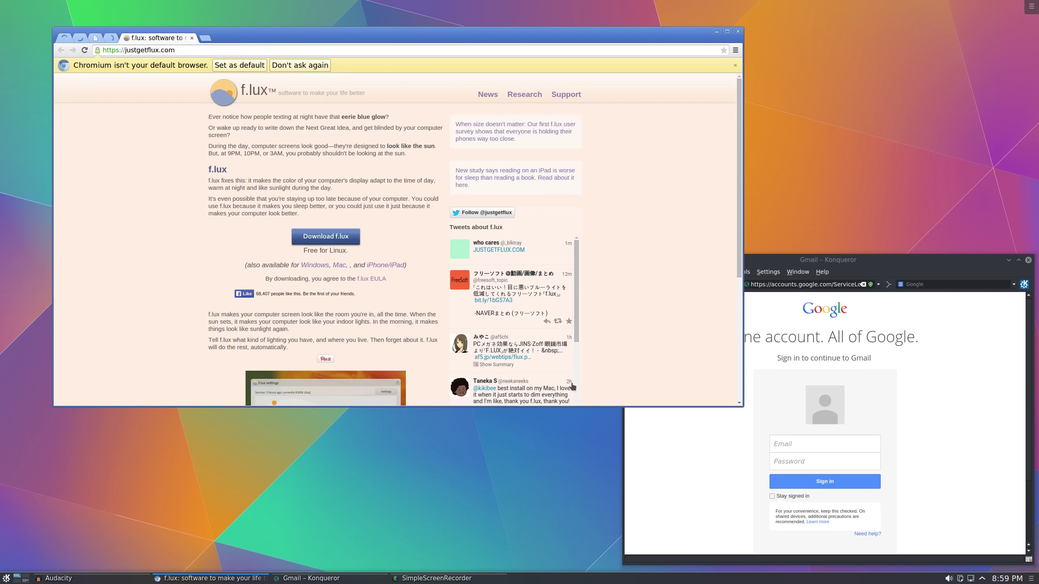
Resize Chromium narrower and taller and dismiss the default-browser notice
drag(743, 408, 575, 454)
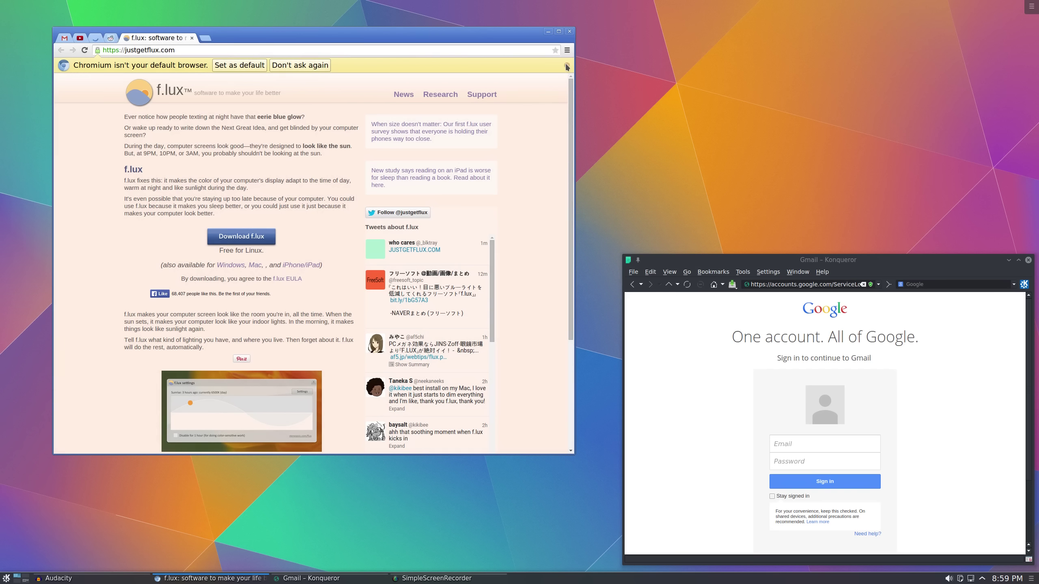
click(566, 66)
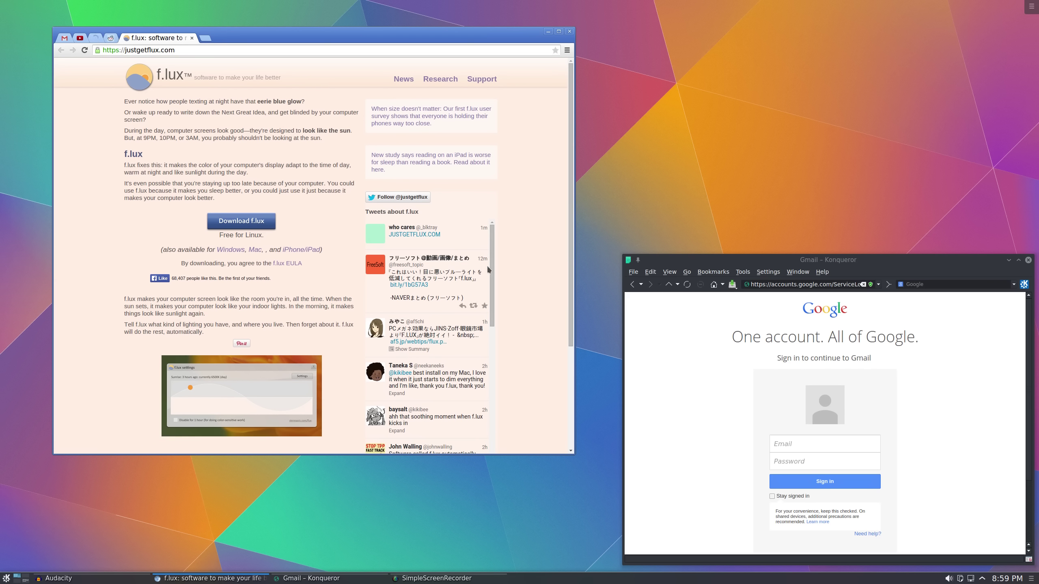
scroll(507, 336, down, 3)
scroll(507, 336, up, 3)
Close Konqueror and Chromium, then start Konqueror from Applications > Internet in the launcher
click(1029, 261)
click(569, 31)
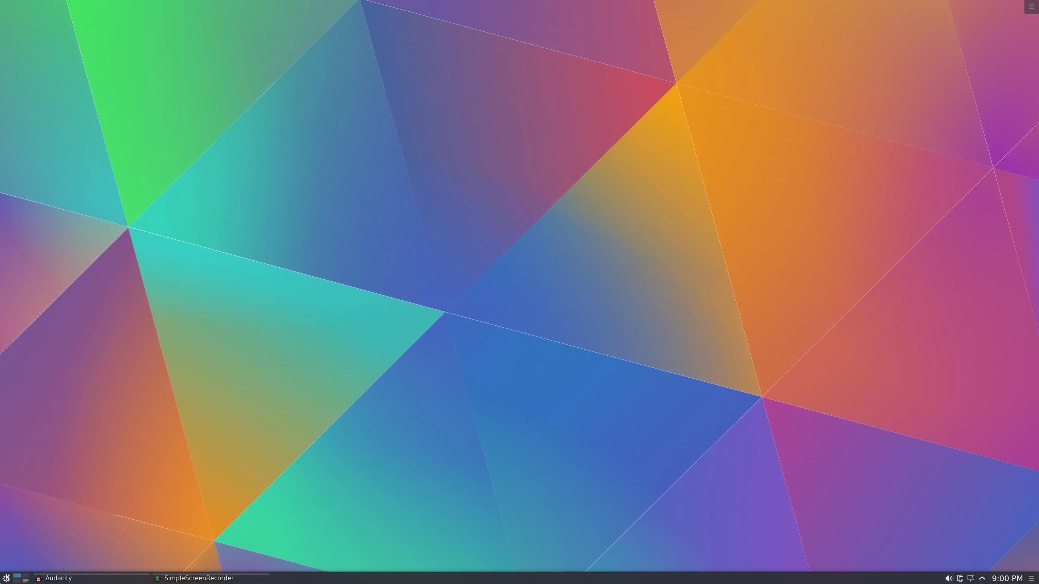
click(7, 578)
click(59, 550)
click(68, 437)
scroll(84, 444, down, 3)
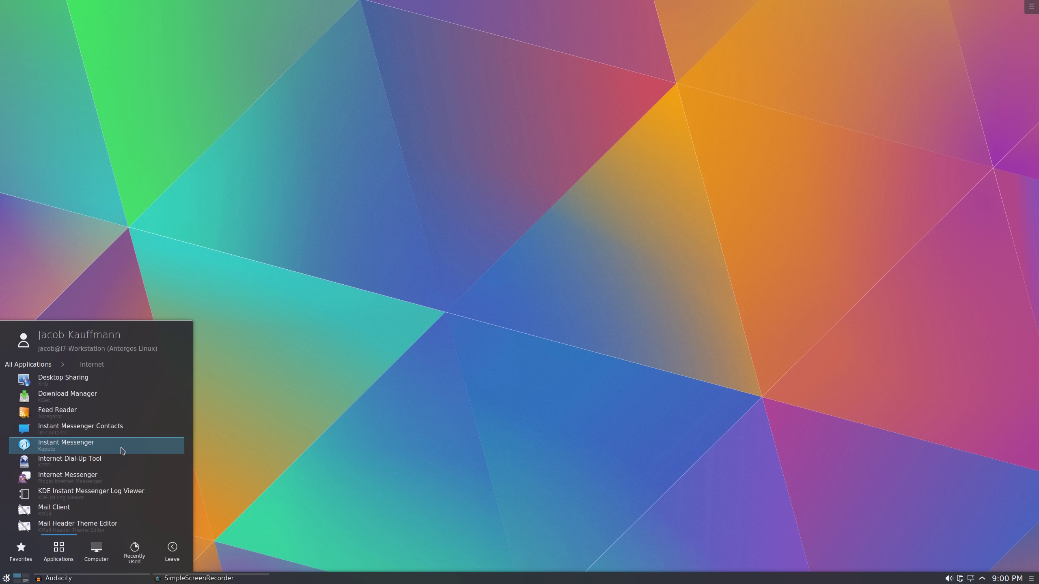
scroll(120, 451, down, 4)
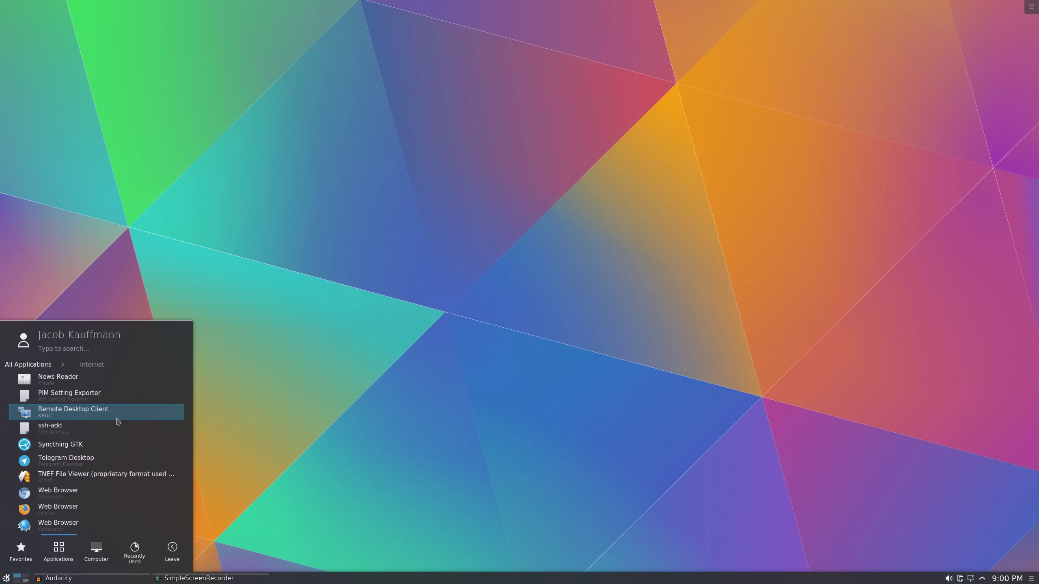
click(89, 525)
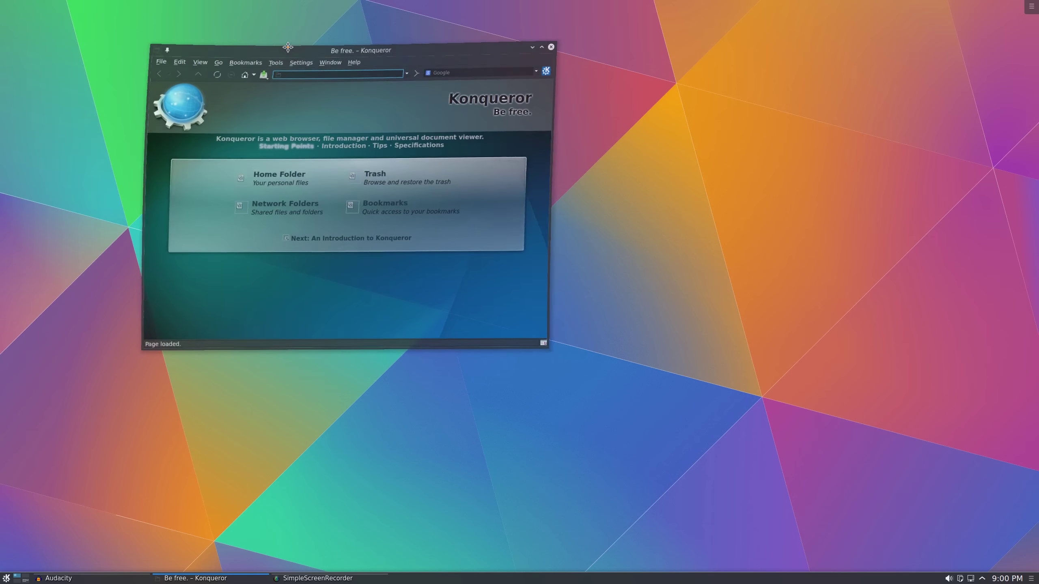
Start the Dolphin file manager and move its window down to the lower right
key(super)
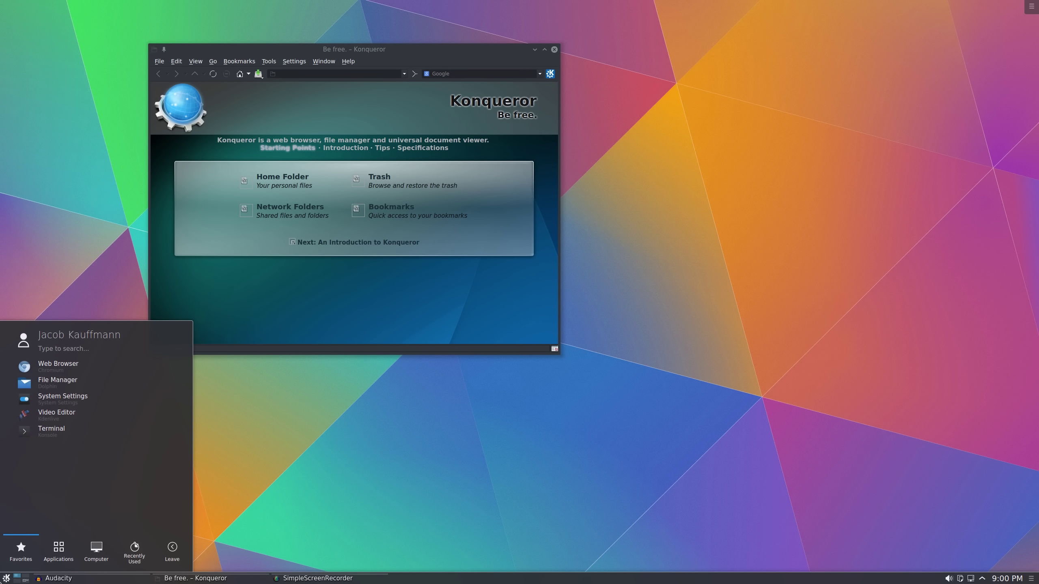
click(75, 403)
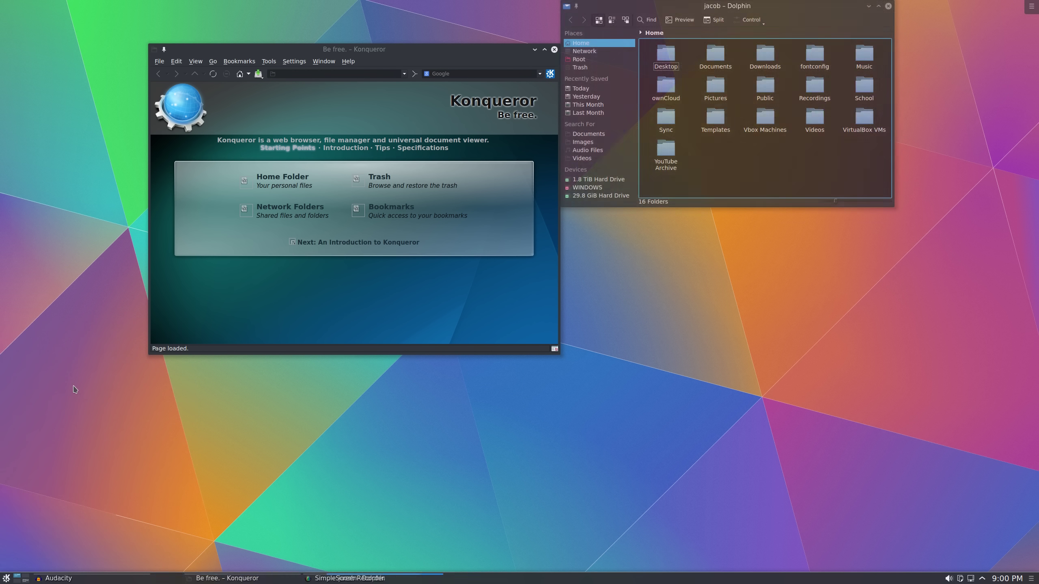
drag(658, 110, 677, 286)
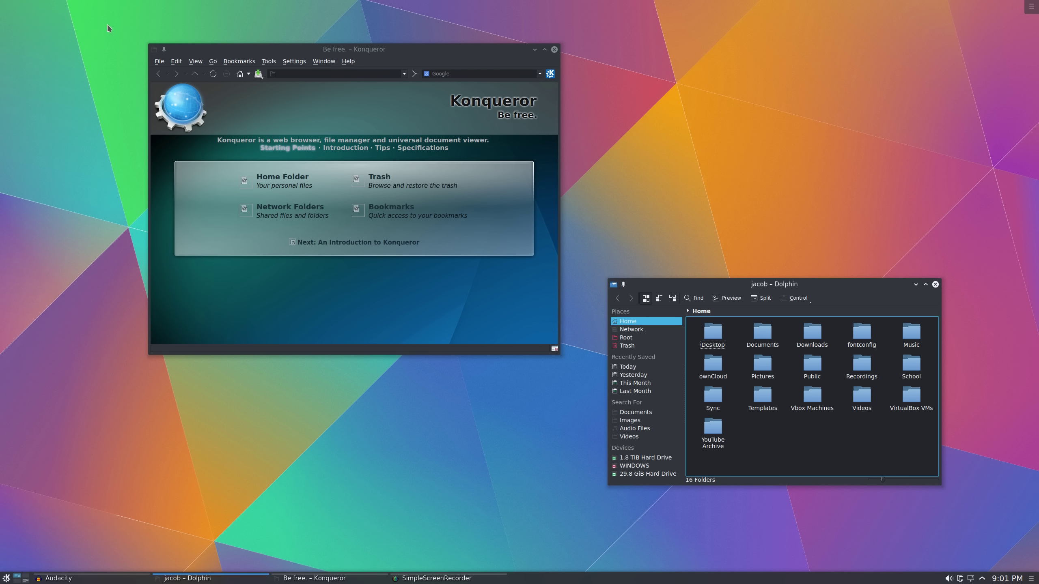
Open the Ctrl+F8 desktop overview, then add two virtual desktops and remove them again
key(ctrl+F8)
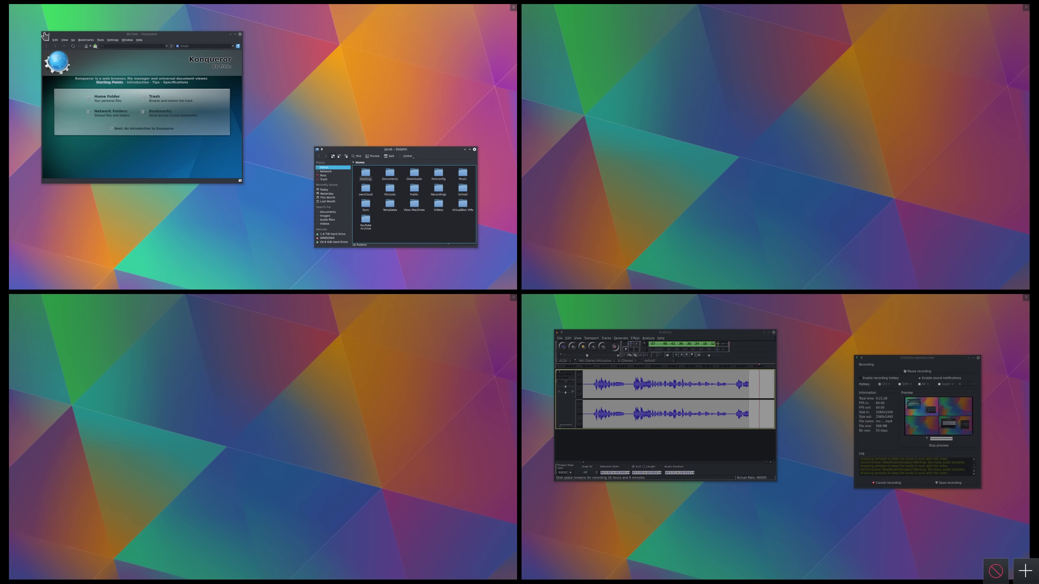
click(121, 71)
key(ctrl+F8)
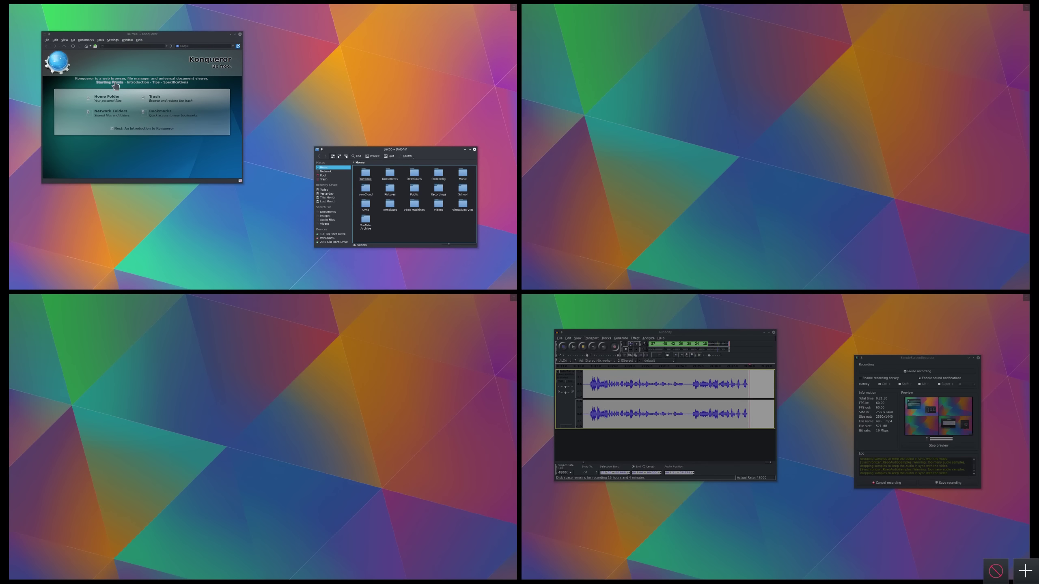
click(116, 84)
key(ctrl+F8)
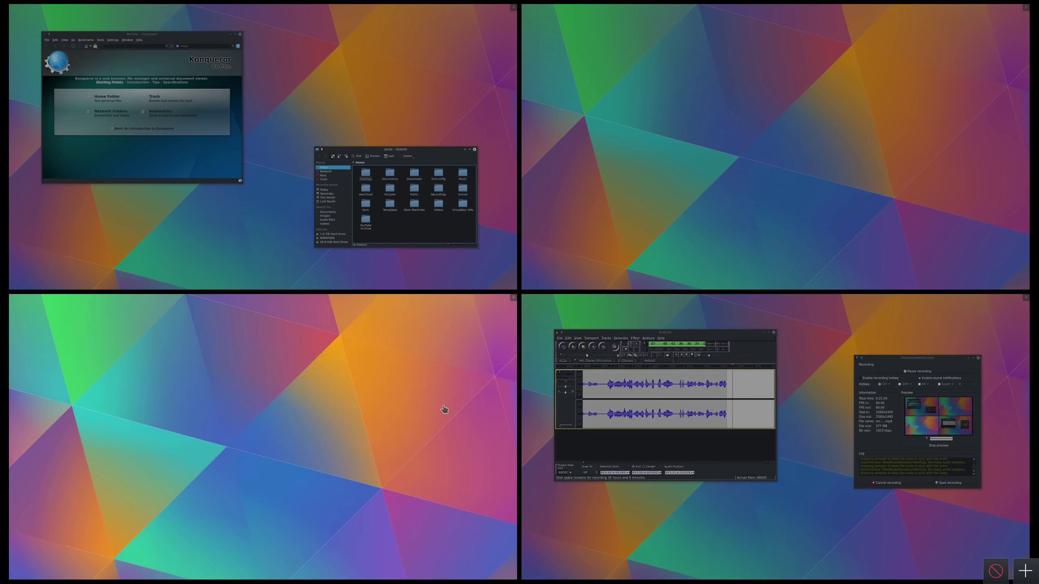
click(1025, 571)
click(1024, 571)
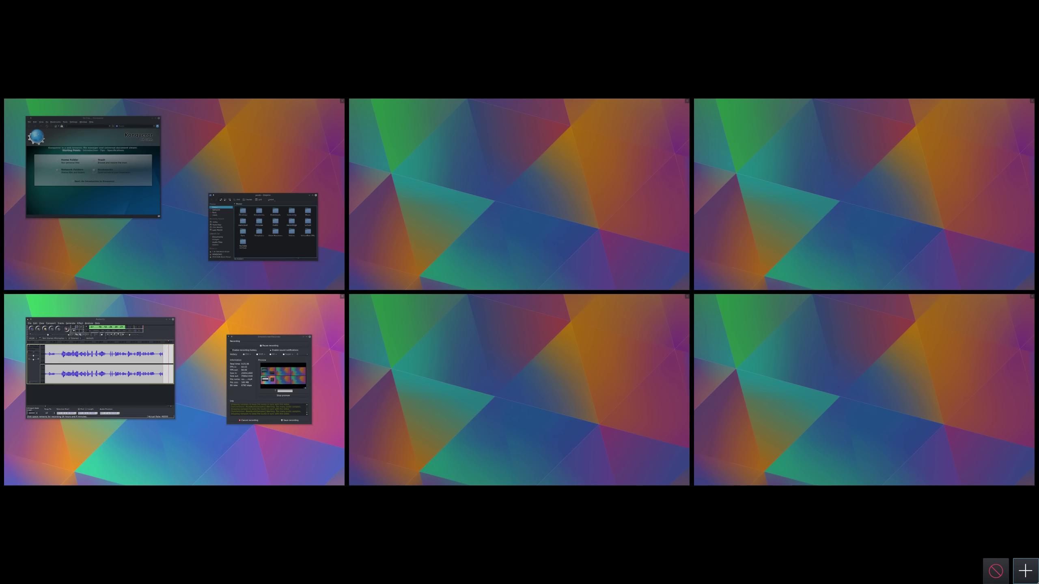
click(996, 571)
click(995, 571)
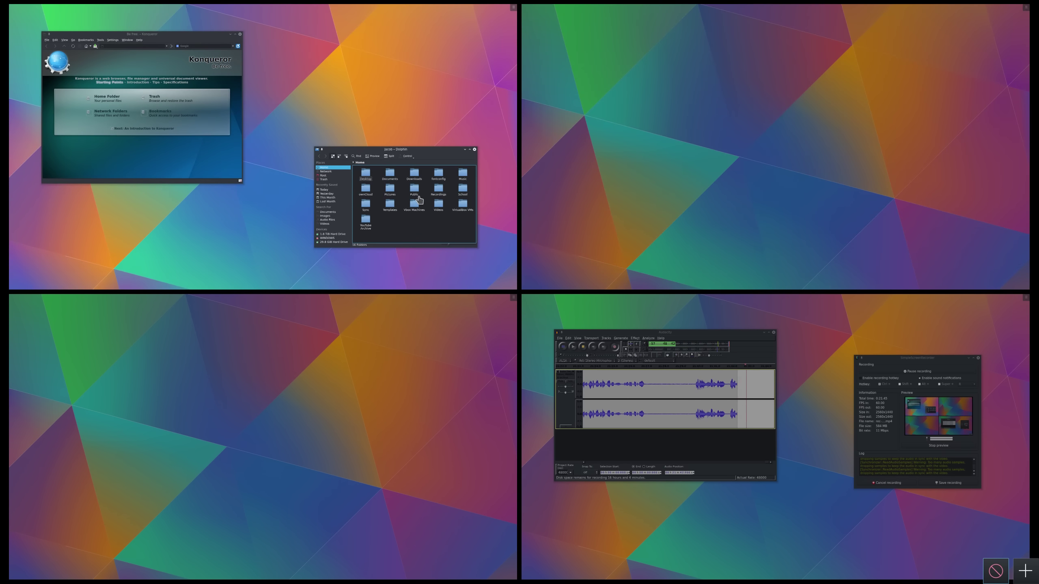
Drag Dolphin onto desktop 2 in the overview, leaving Konqueror alone on desktop 1
drag(419, 200, 588, 186)
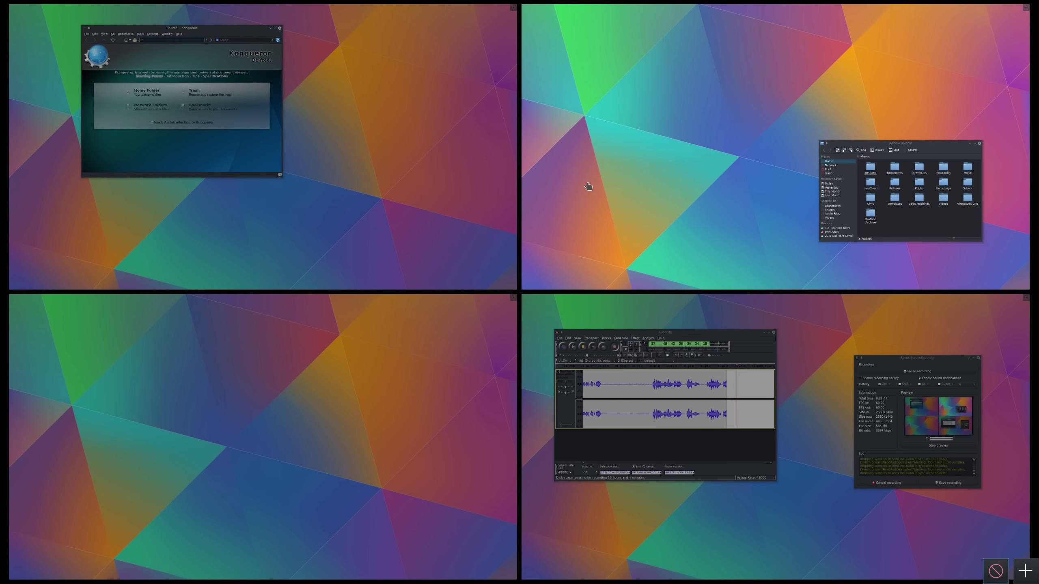
drag(928, 193, 704, 147)
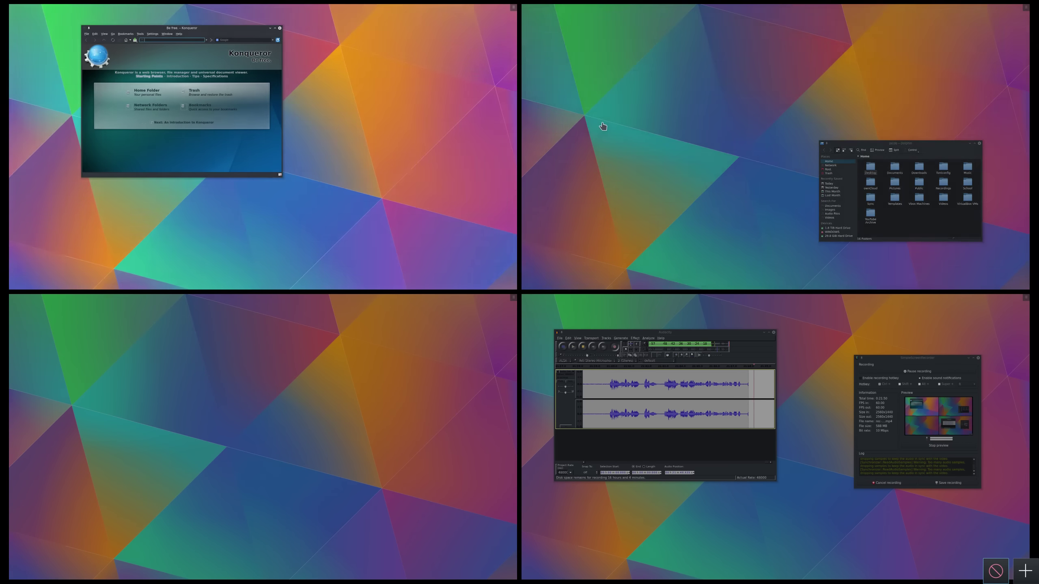
click(375, 126)
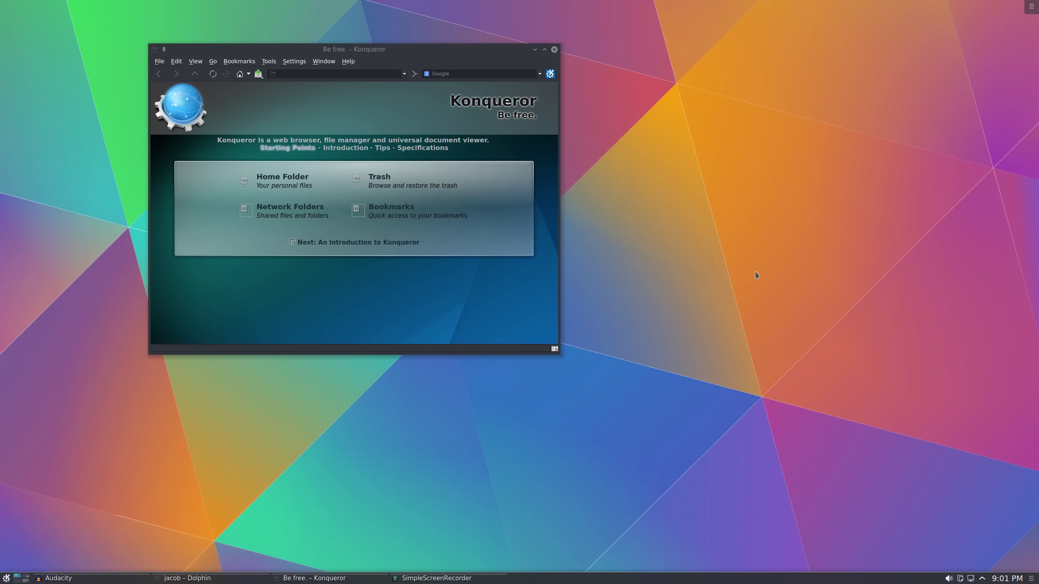
Switch through Desktops 1–4 with Ctrl+Meta+arrow keys, ending on Desktop 2 with Dolphin
key(ctrl+super+Right)
key(ctrl+super+Down)
key(ctrl+super+Up)
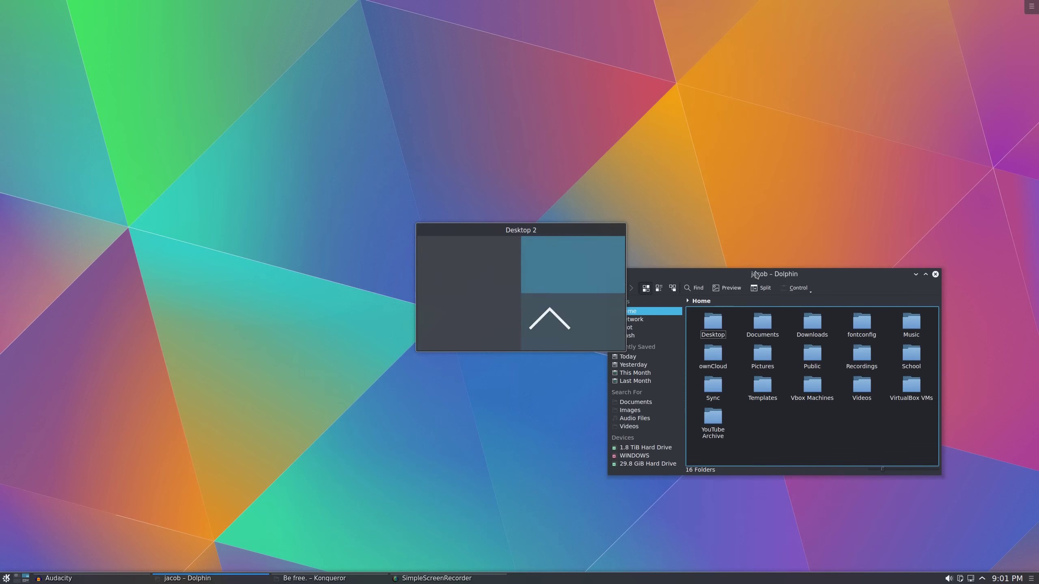
key(ctrl+super+Left)
key(ctrl+super+Down)
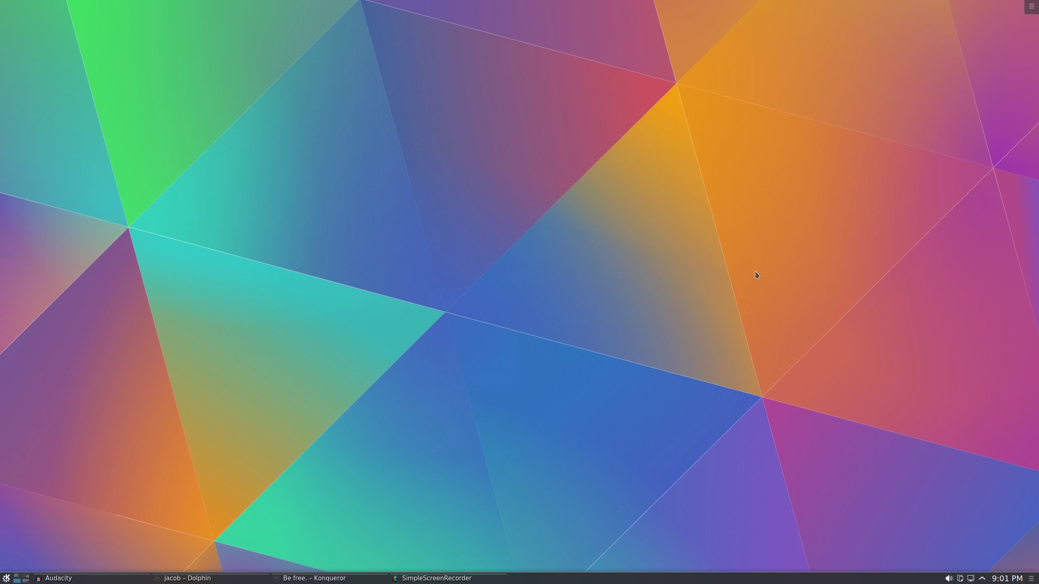
key(ctrl+super+Right)
key(ctrl+super+Left)
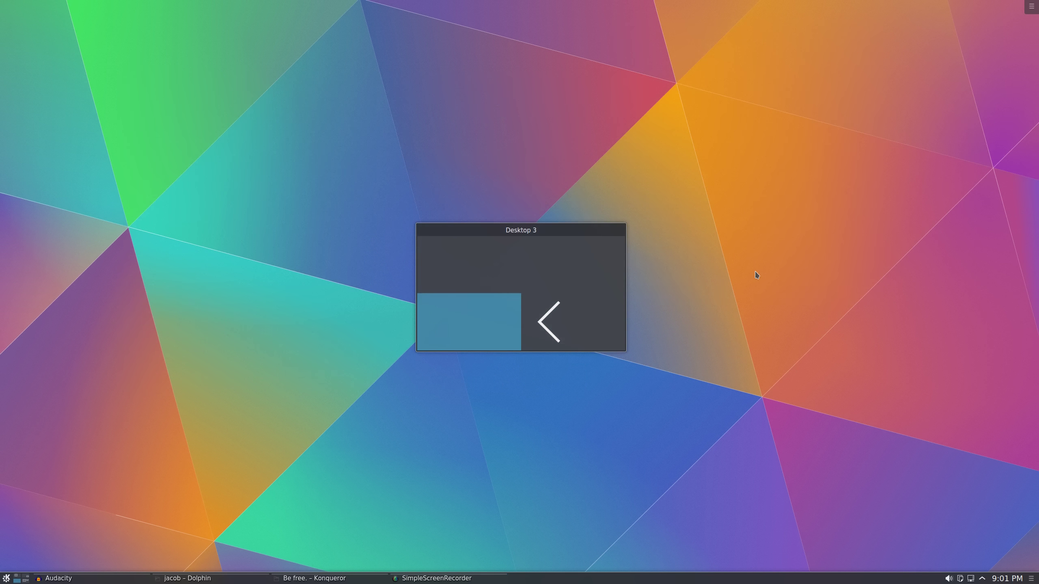
key(ctrl+super+Up)
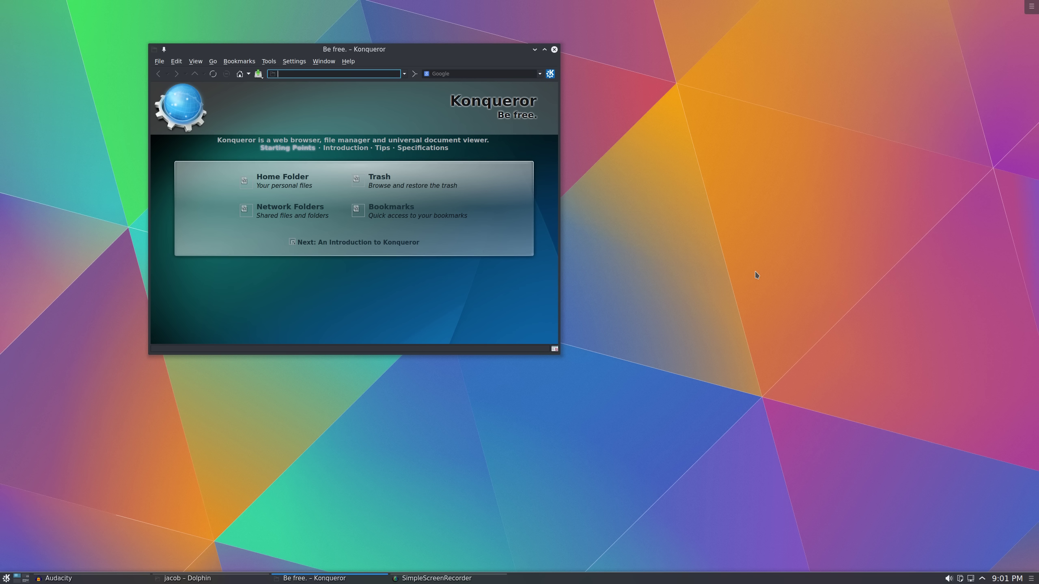
key(ctrl+super+Right)
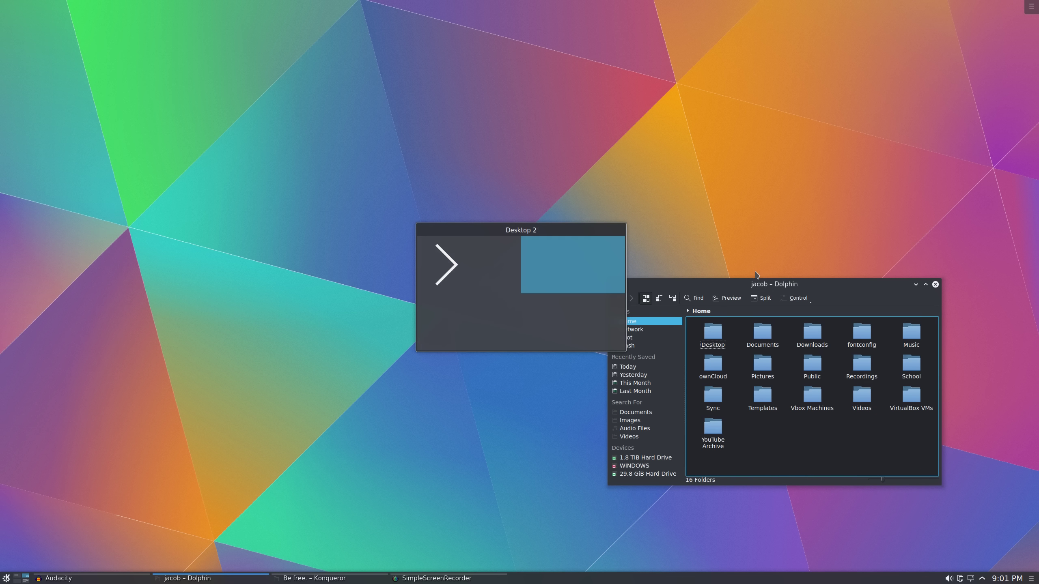
key(ctrl+super+Down)
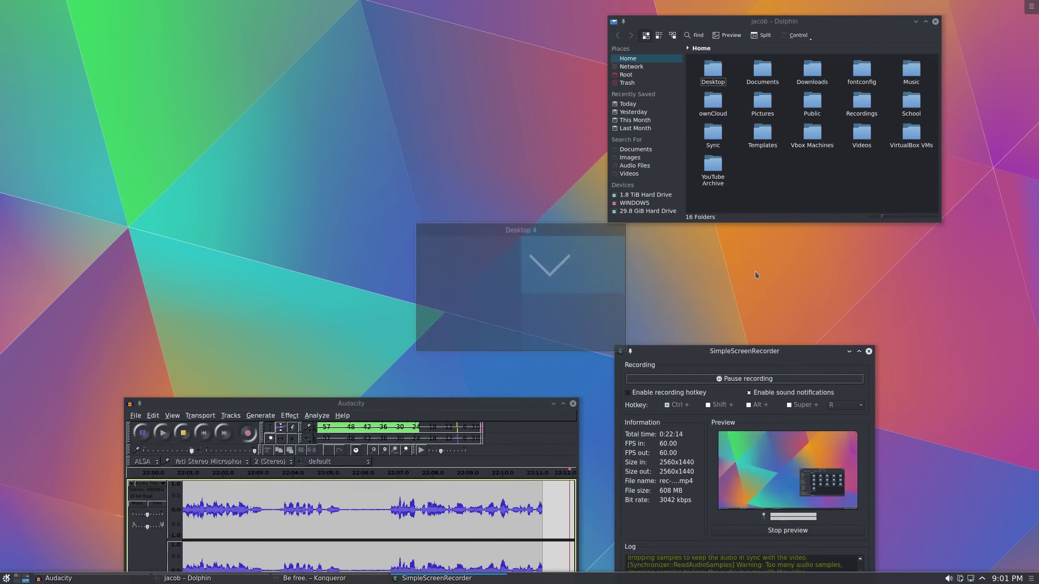
key(ctrl+super+Up)
key(ctrl+super+Left)
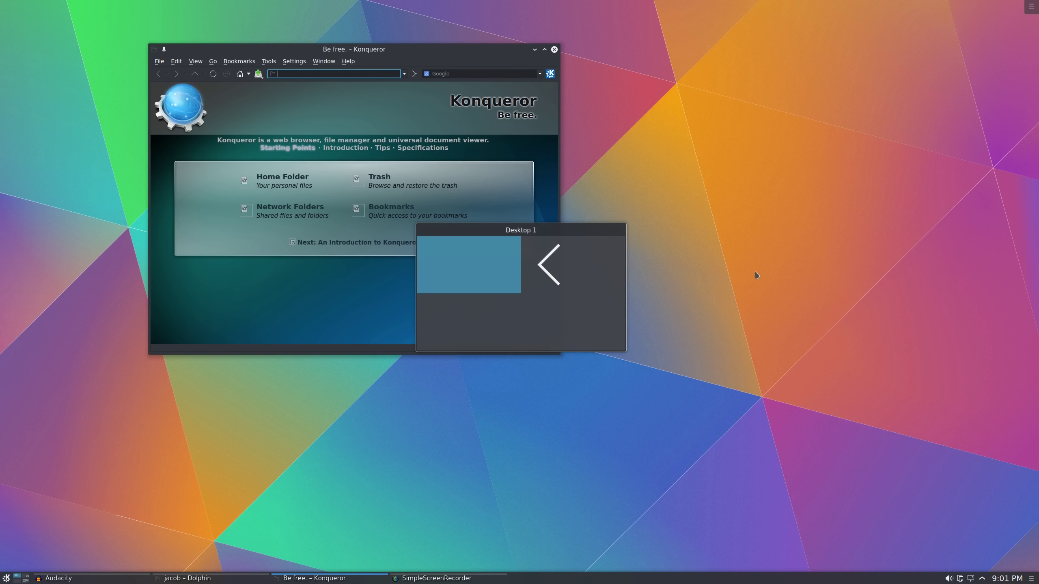
key(ctrl+super+Down)
key(ctrl+super+Up)
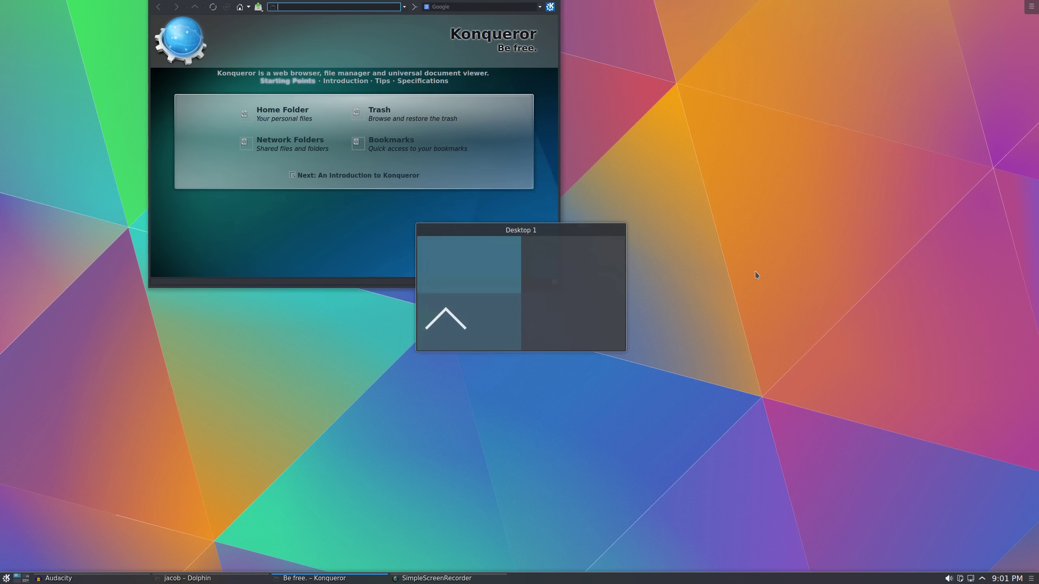
key(ctrl+super+Right)
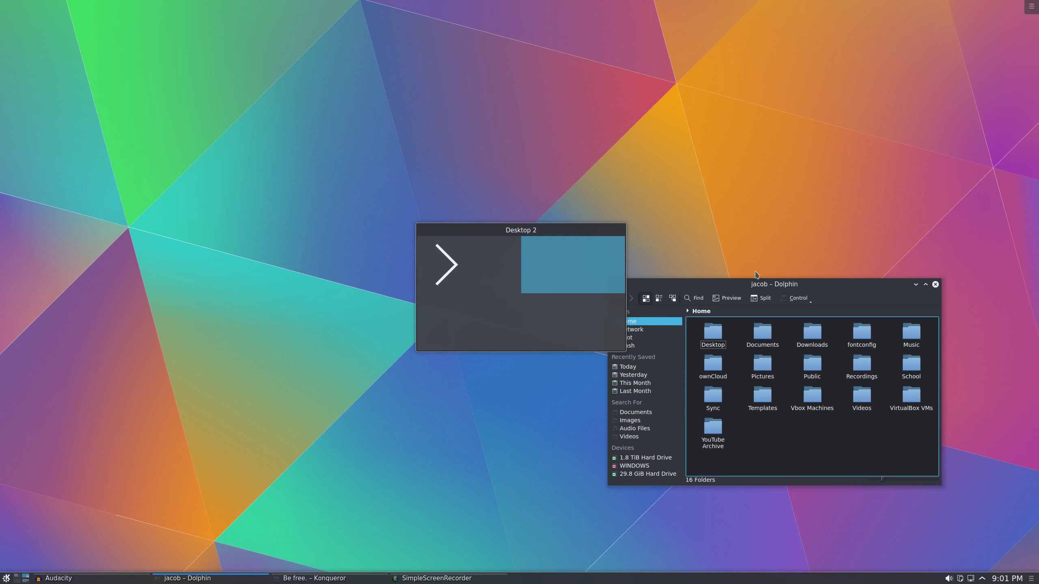
key(ctrl+super+Left)
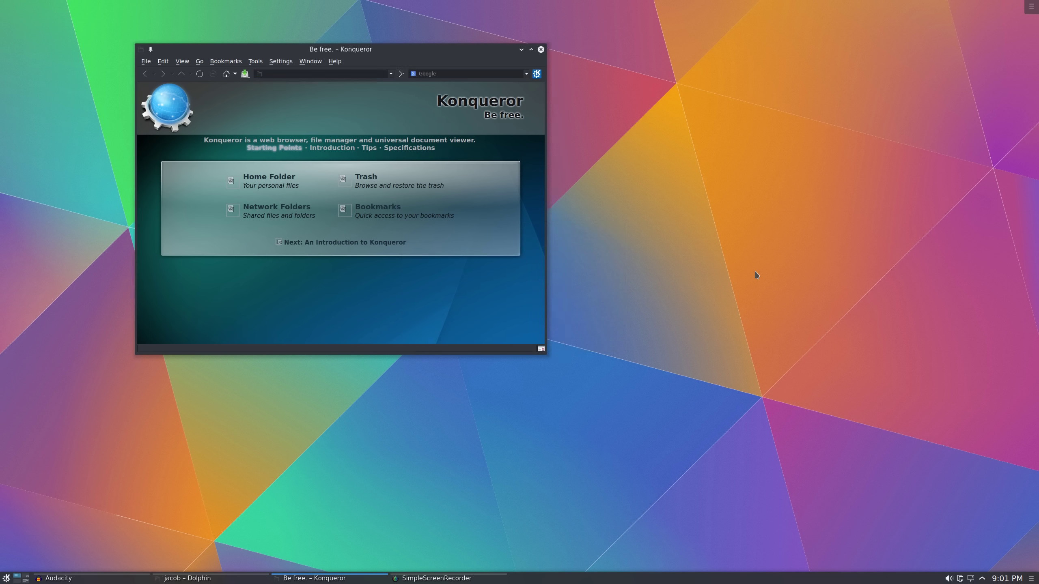
key(ctrl+super+Right)
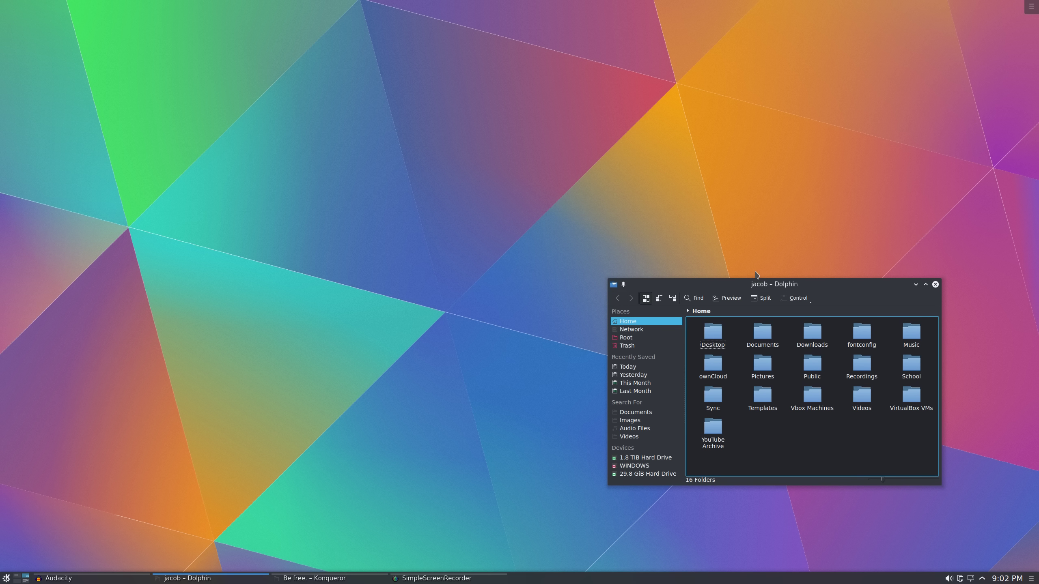
key(ctrl+F11)
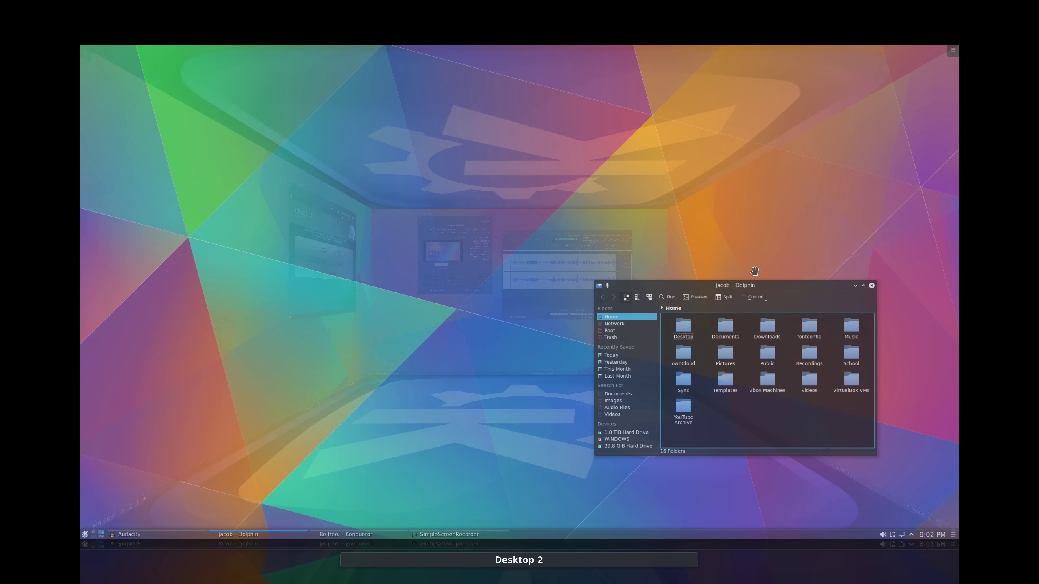
key(Right)
key(Right)
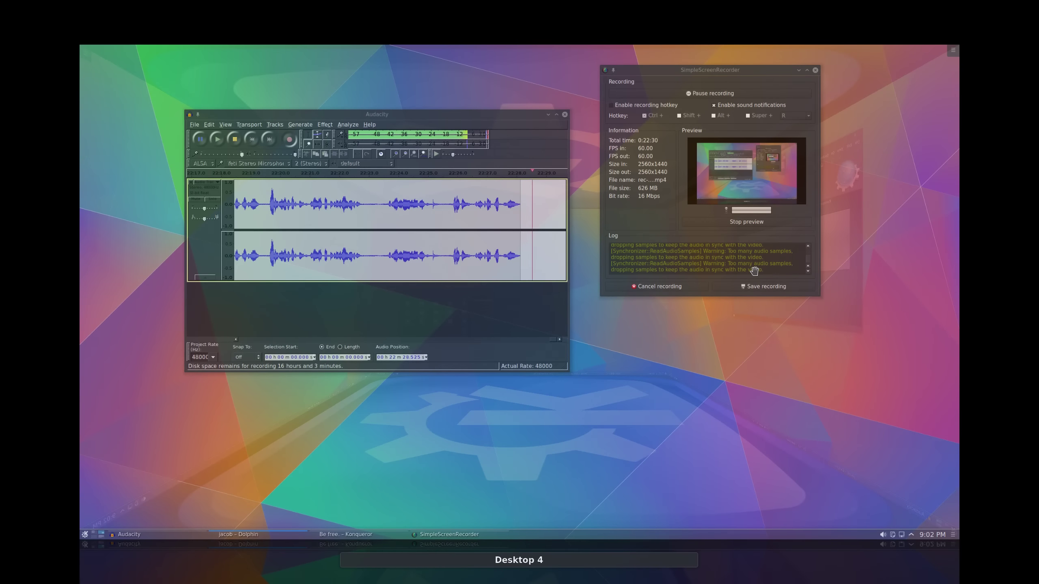
key(Right)
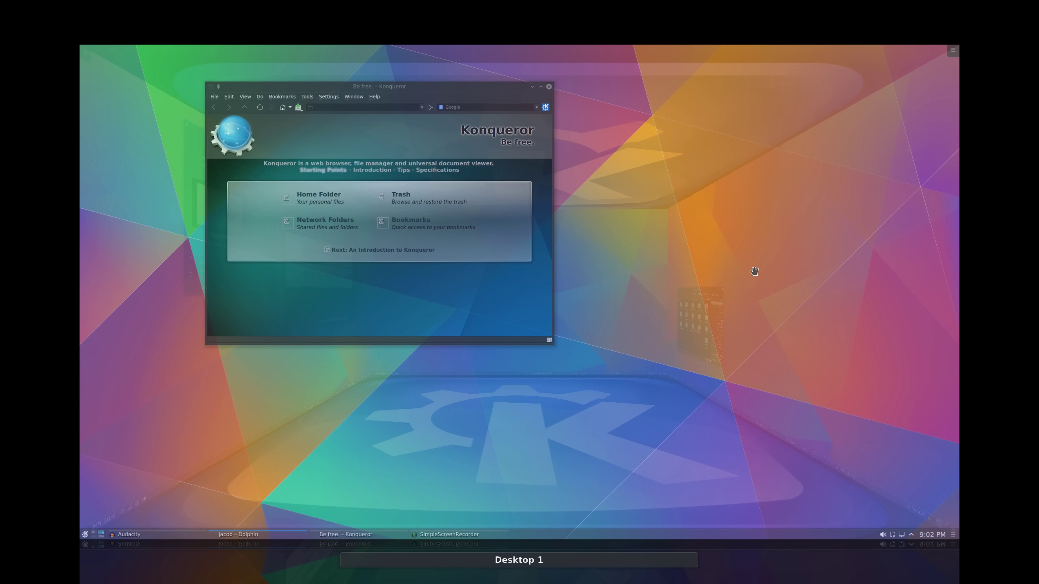
drag(870, 181, 721, 299)
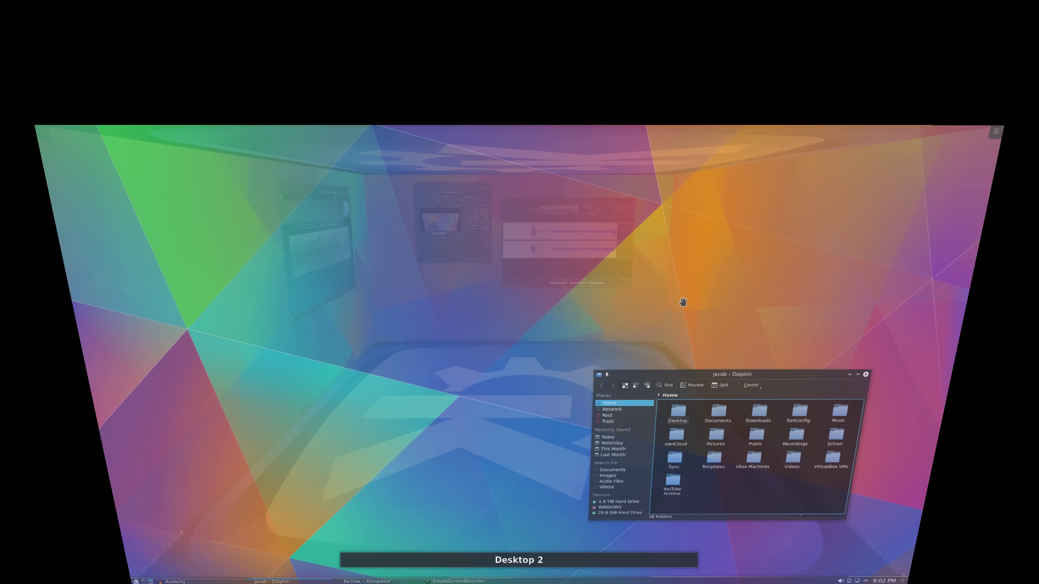
click(657, 302)
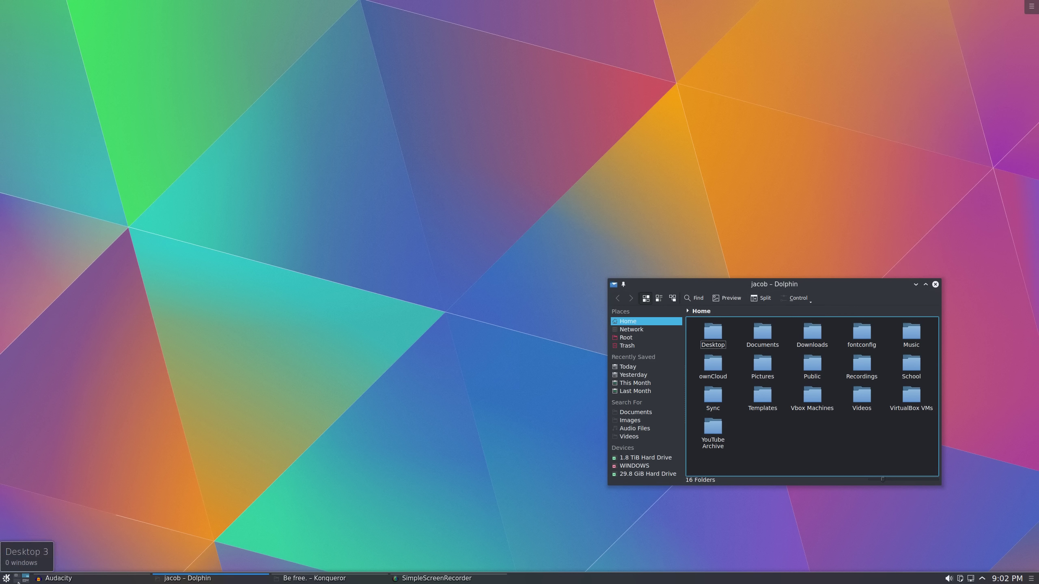
click(18, 581)
click(16, 575)
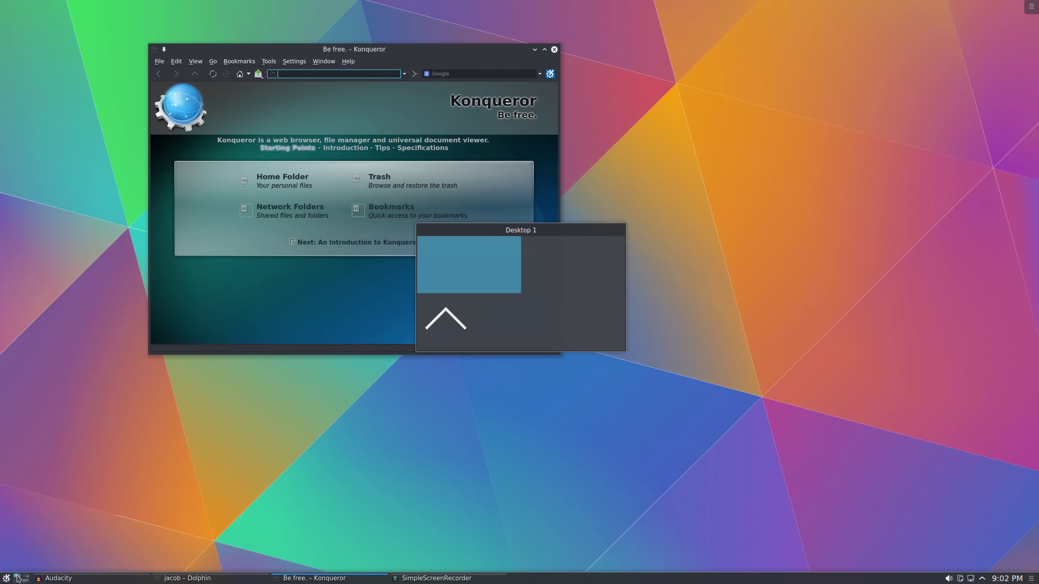
click(25, 577)
click(25, 581)
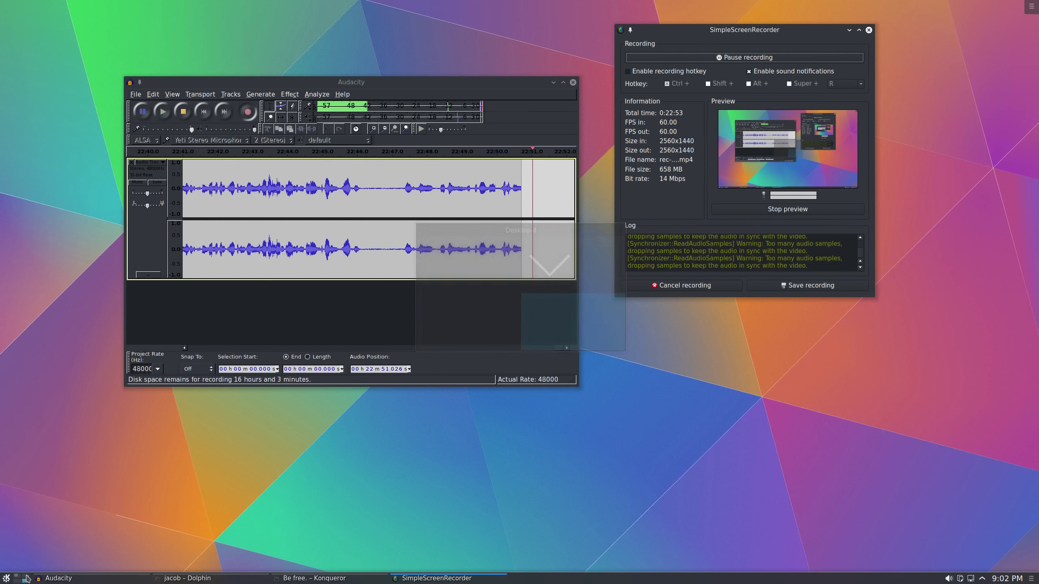
click(26, 576)
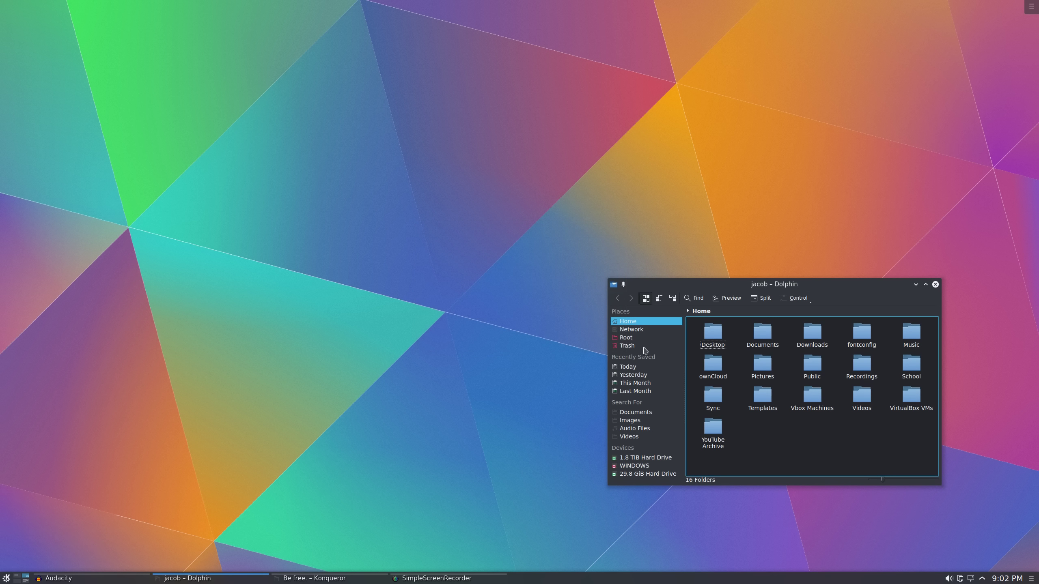
Move Dolphin to Desktop 1 from its title-bar menu, check Desktop 1, then switch to Desktop 2
right_click(738, 286)
mouse_move(746, 290)
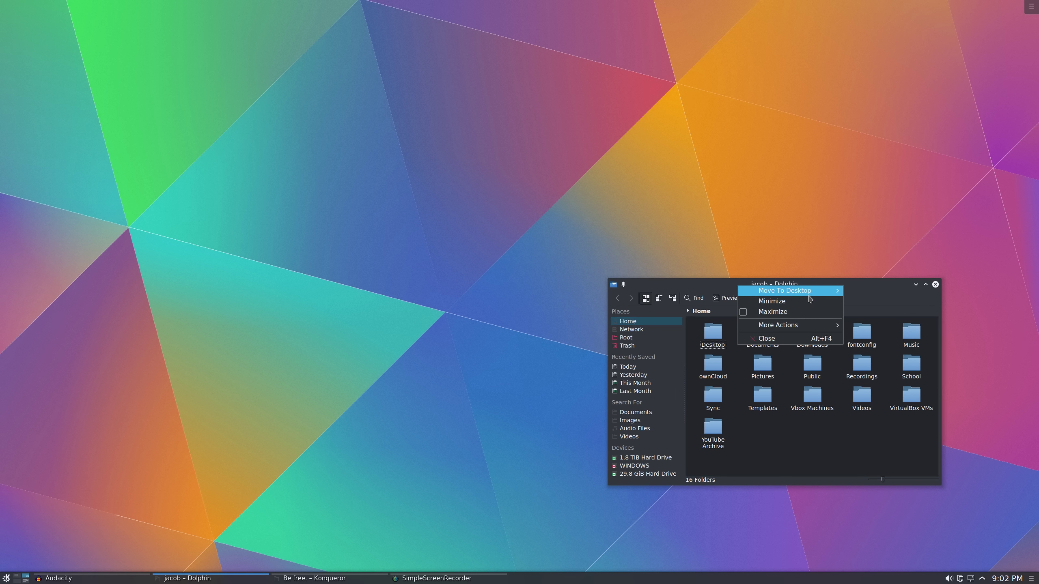
click(814, 285)
right_click(814, 285)
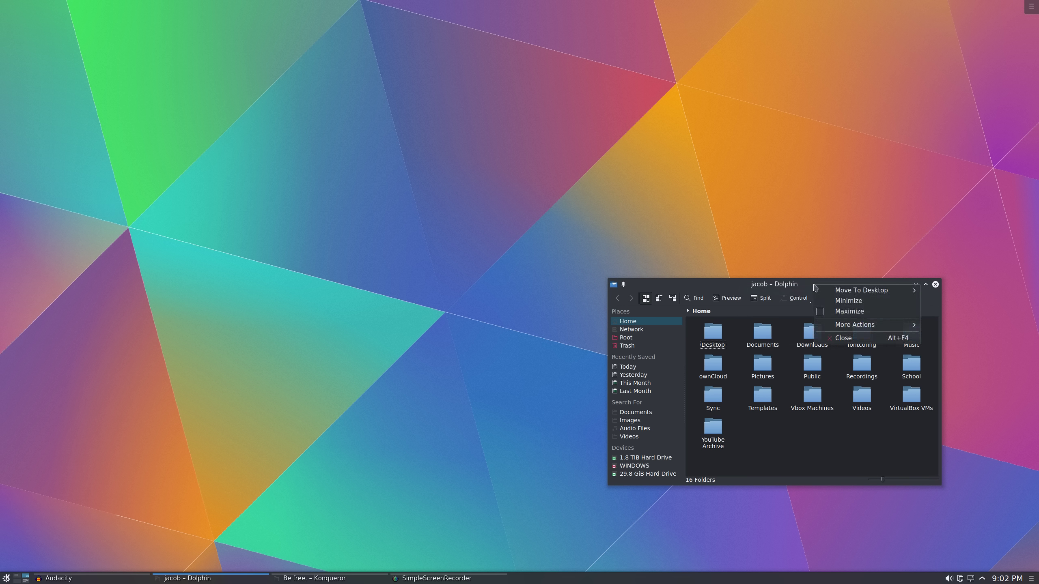
mouse_move(832, 291)
click(960, 305)
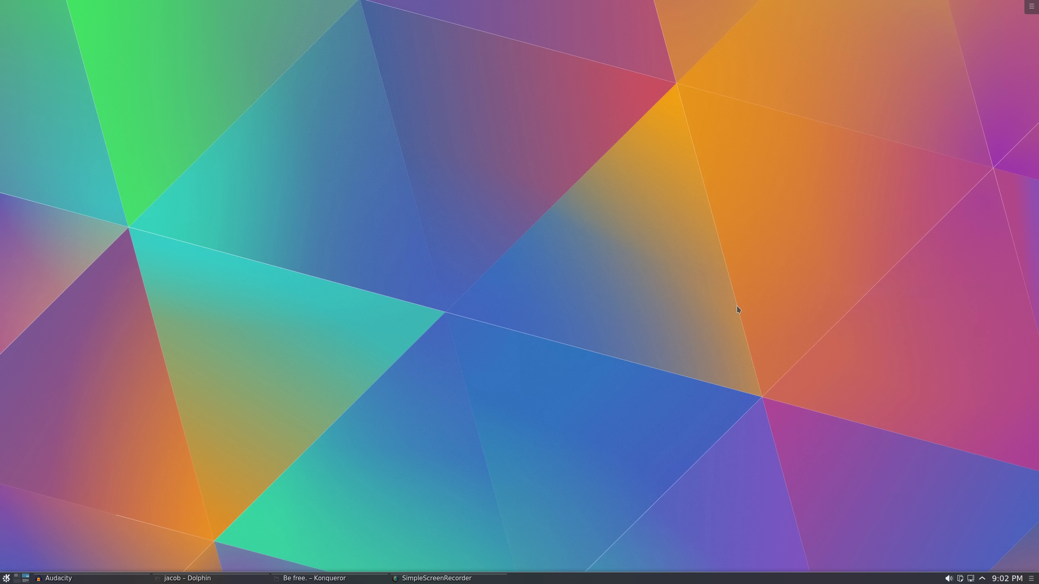
key(ctrl+F1)
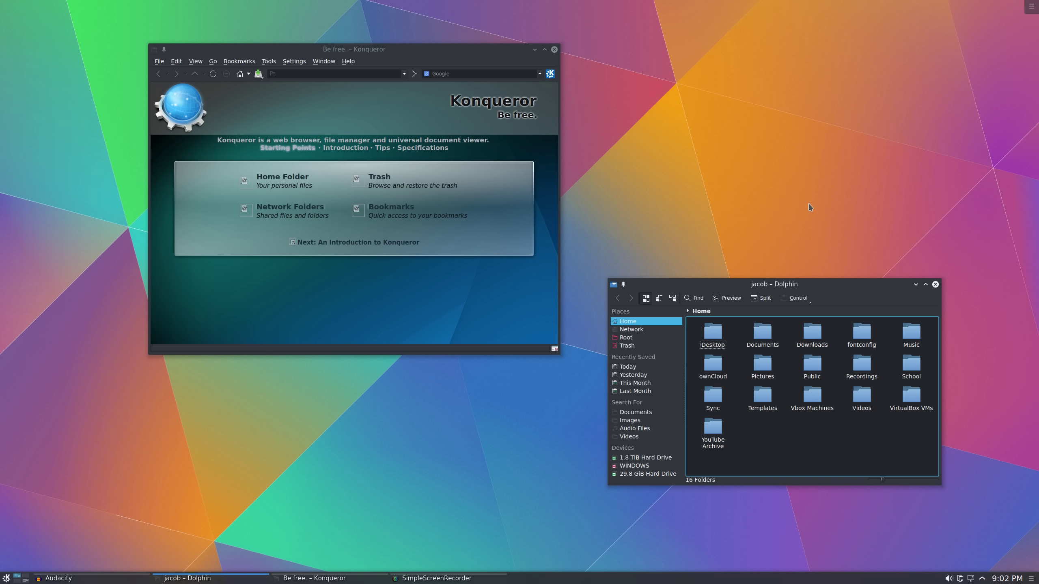
key(ctrl+F2)
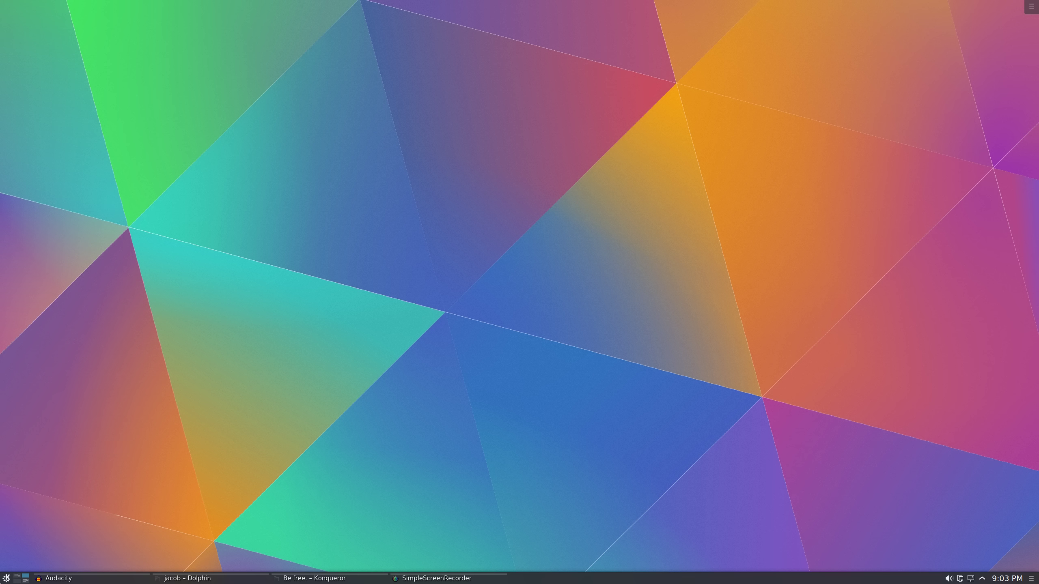
Start Video Editor (Kdenlive) from the Kickoff launcher's Favorites
click(6, 578)
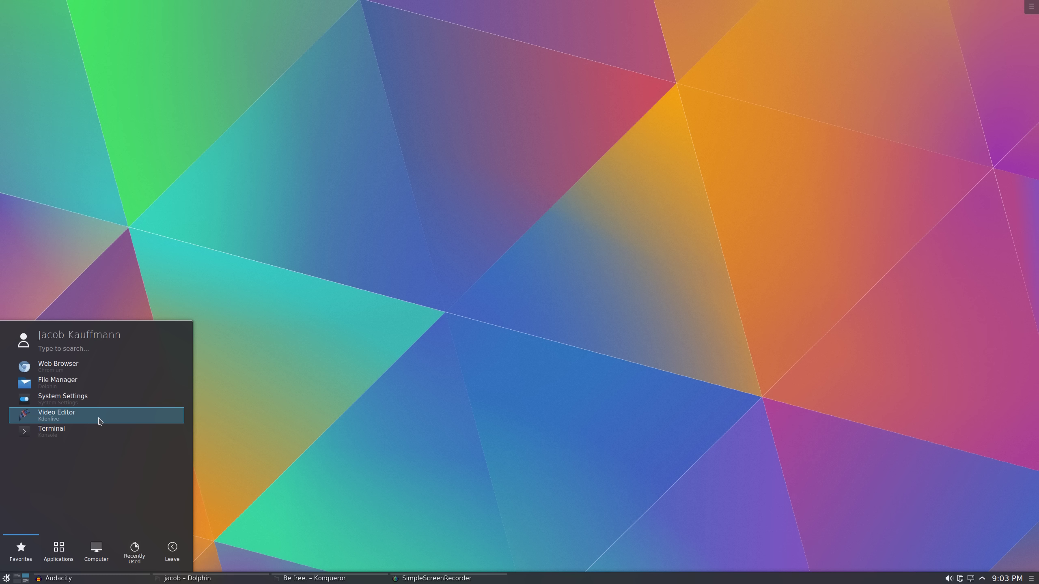
click(95, 416)
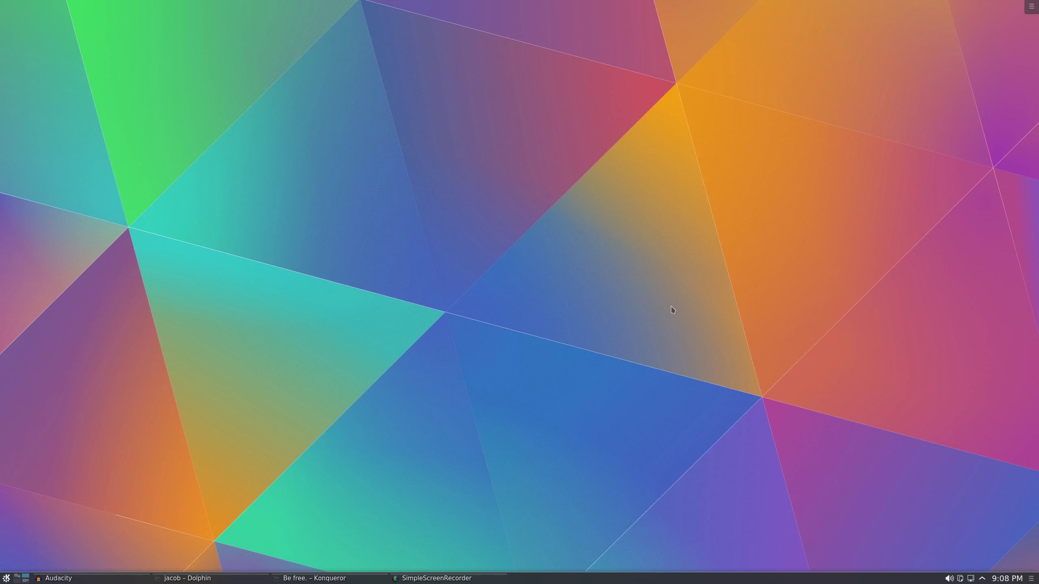
Launch Konsole from Favorites, maximize and restore it, and place it just right of centre
click(7, 579)
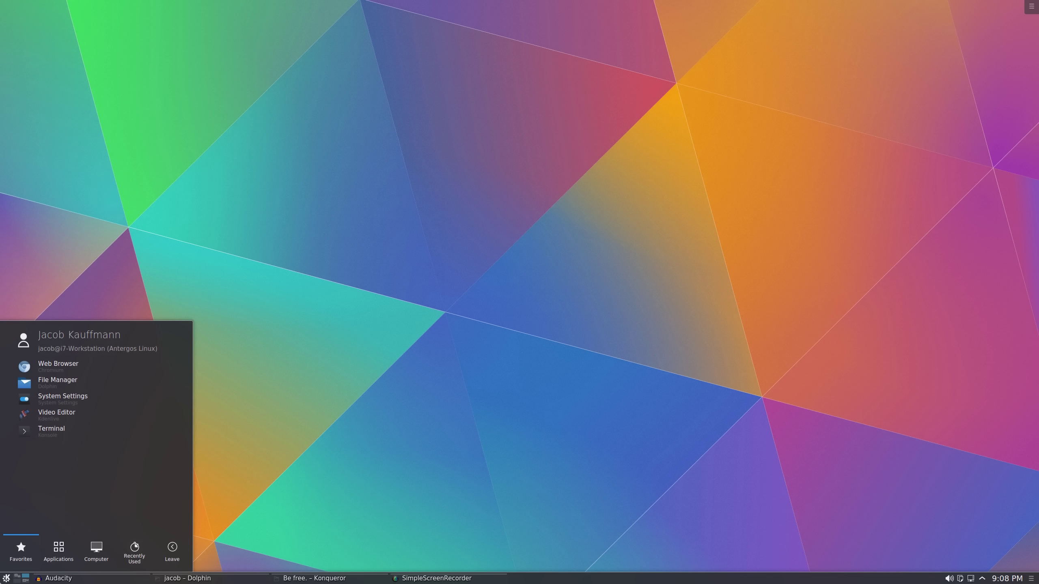
click(60, 438)
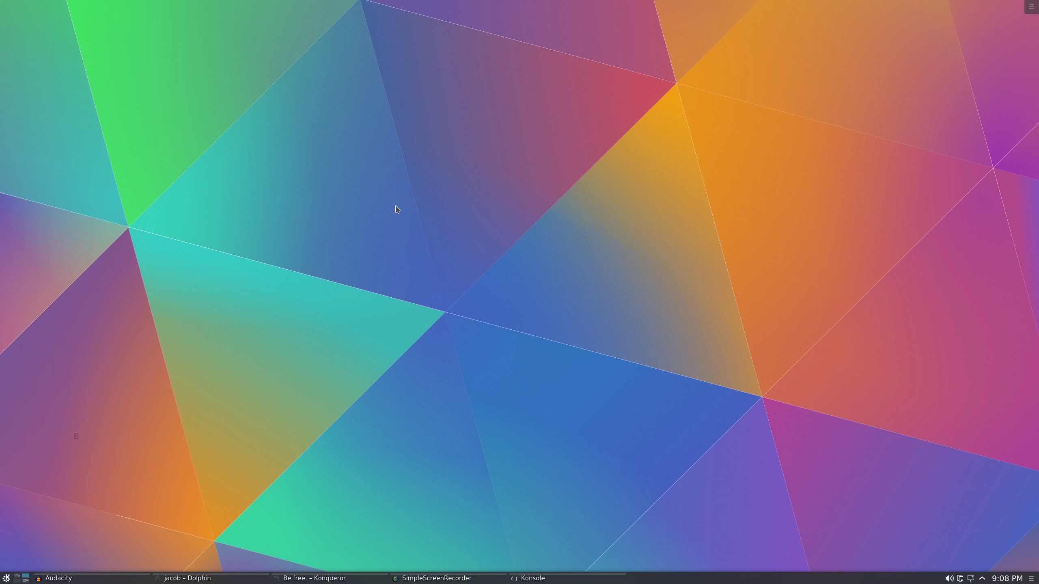
drag(185, 9, 580, 117)
double_click(627, 118)
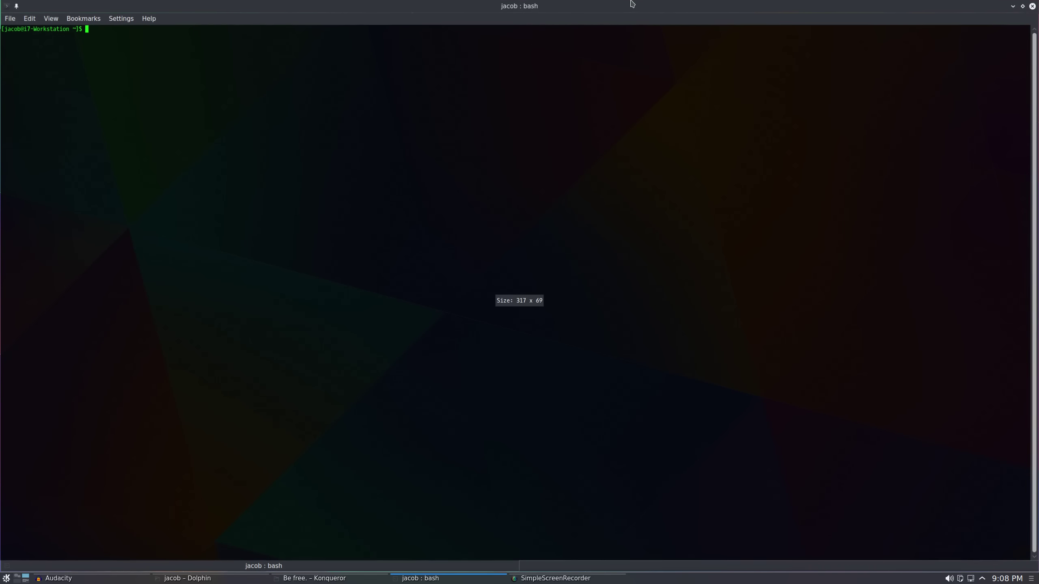
double_click(619, 8)
drag(559, 111, 644, 98)
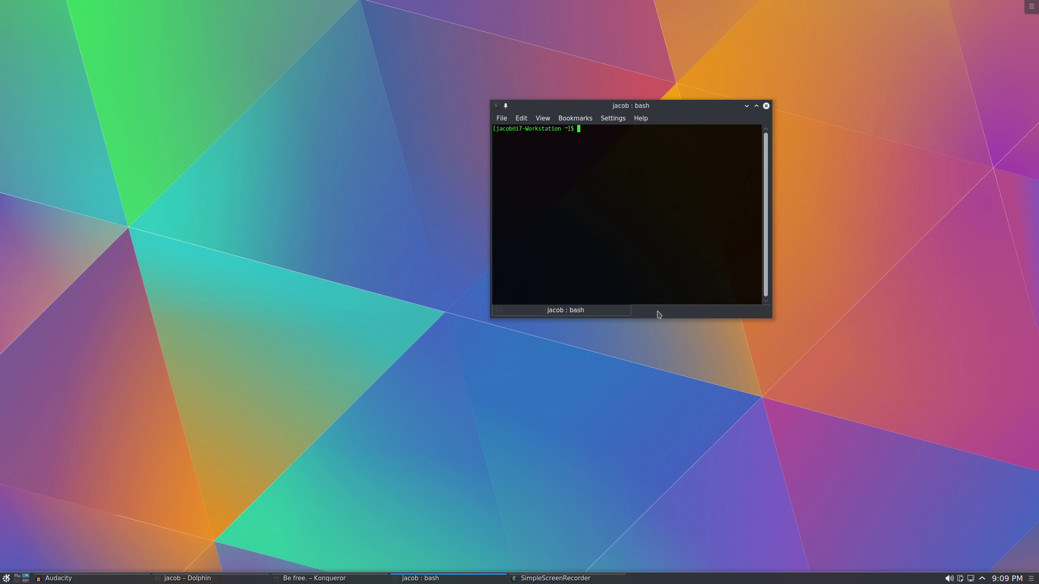
Open a second Konsole window from the File menu, then close it
click(504, 118)
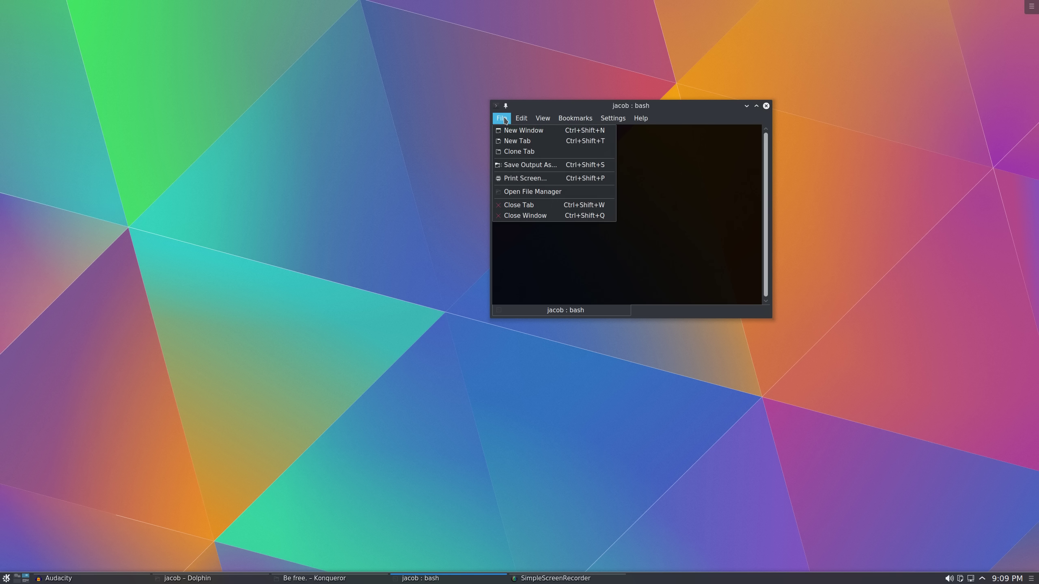
click(520, 130)
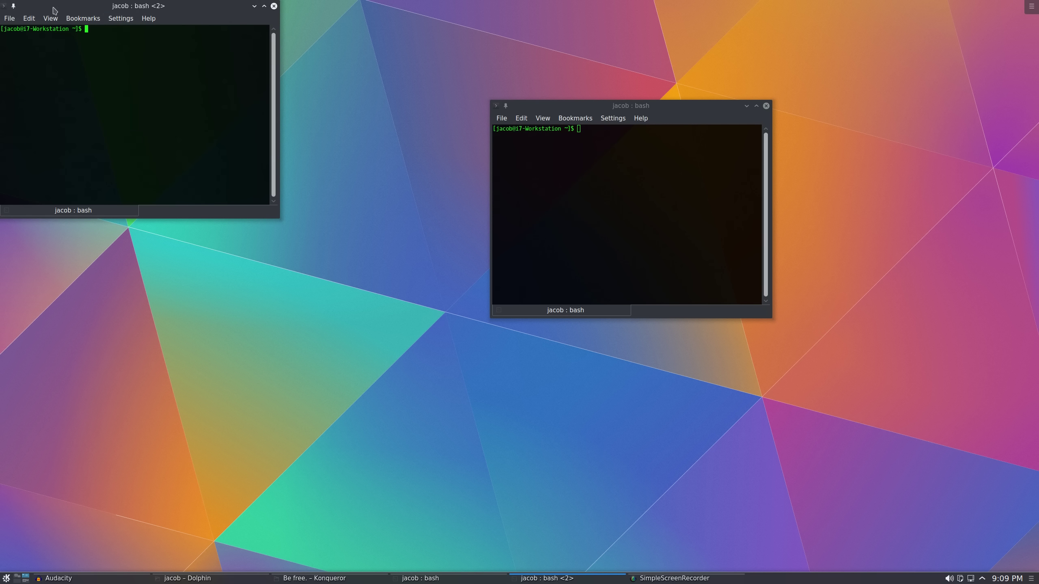
click(273, 6)
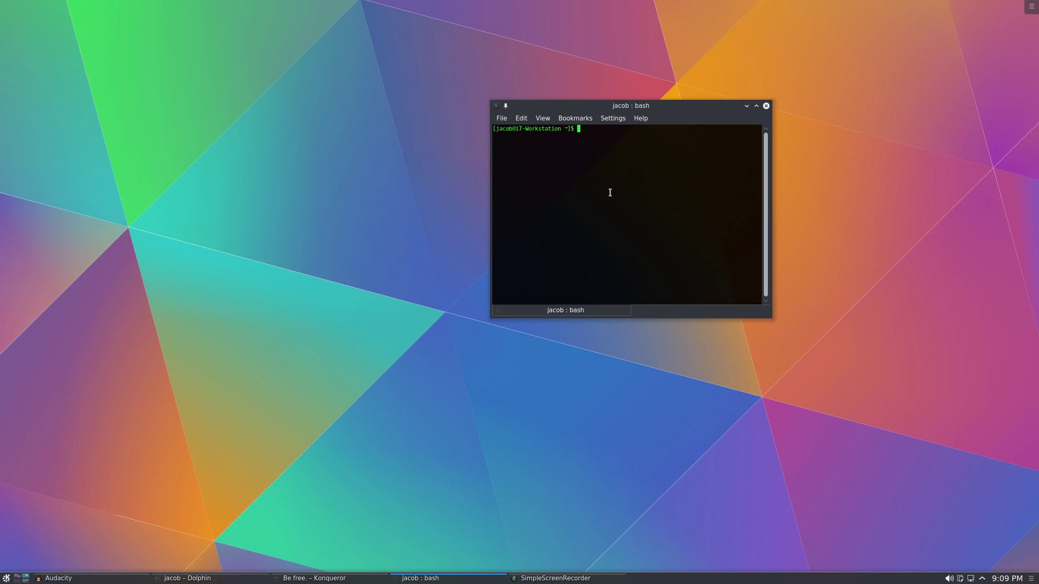
Become root with su, run pacman -Syu (nothing to upgrade), then exit both shells
text(su)
key(Return)
key(Return)
text(pacman -S)
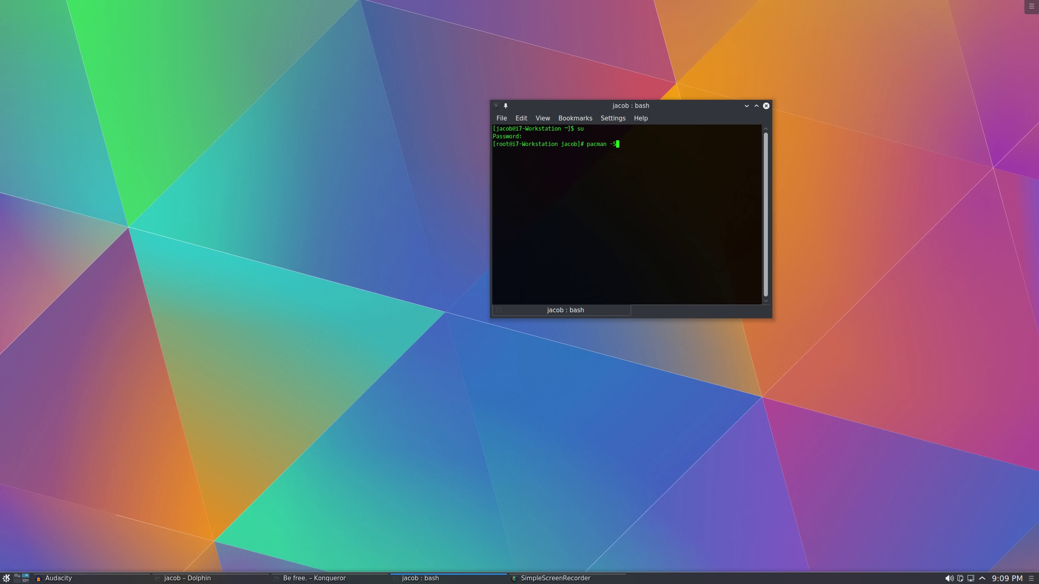
text(yu)
key(Return)
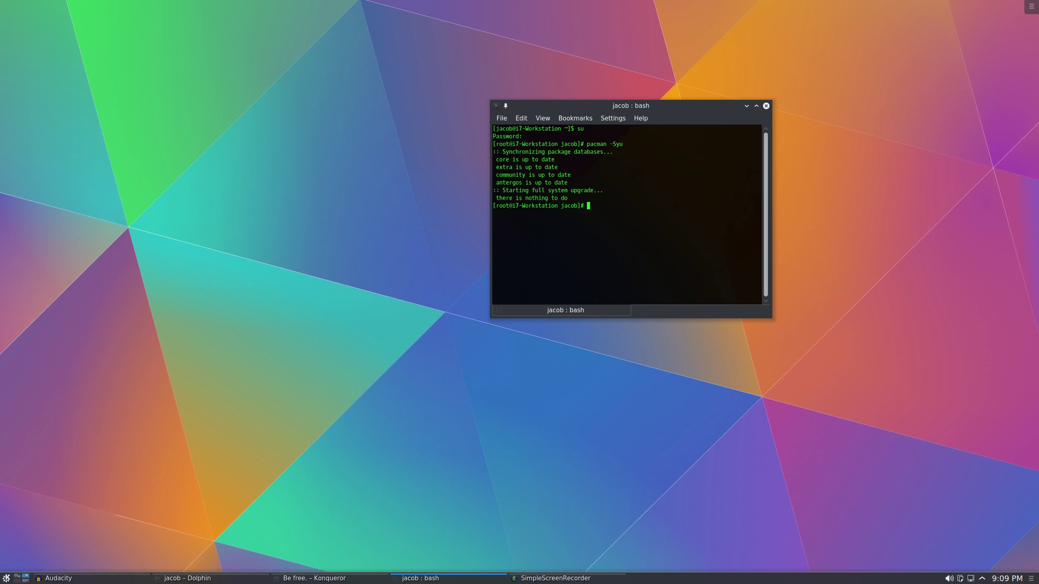
text(exit)
key(Return)
text(exit)
key(Return)
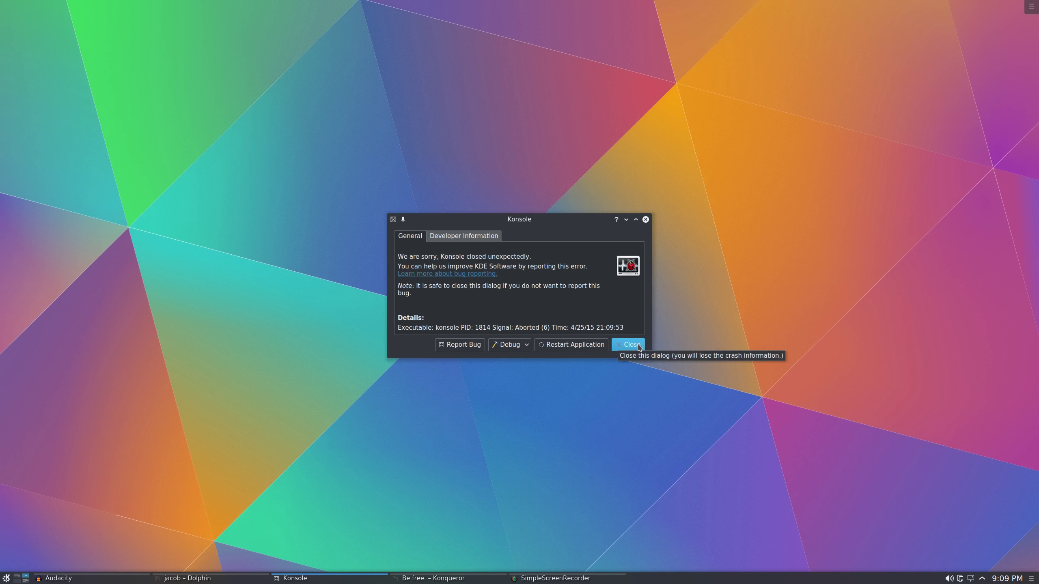
Dismiss the crash report, launch System Monitor by searching 'ksy', and centre its window
click(633, 346)
key(alt+F1)
text(ks)
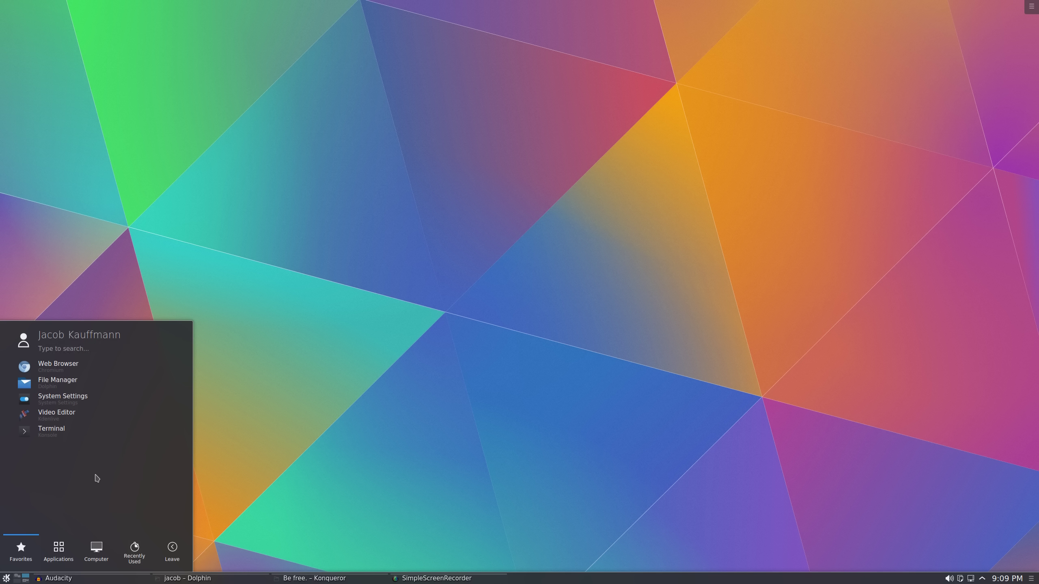
text(y)
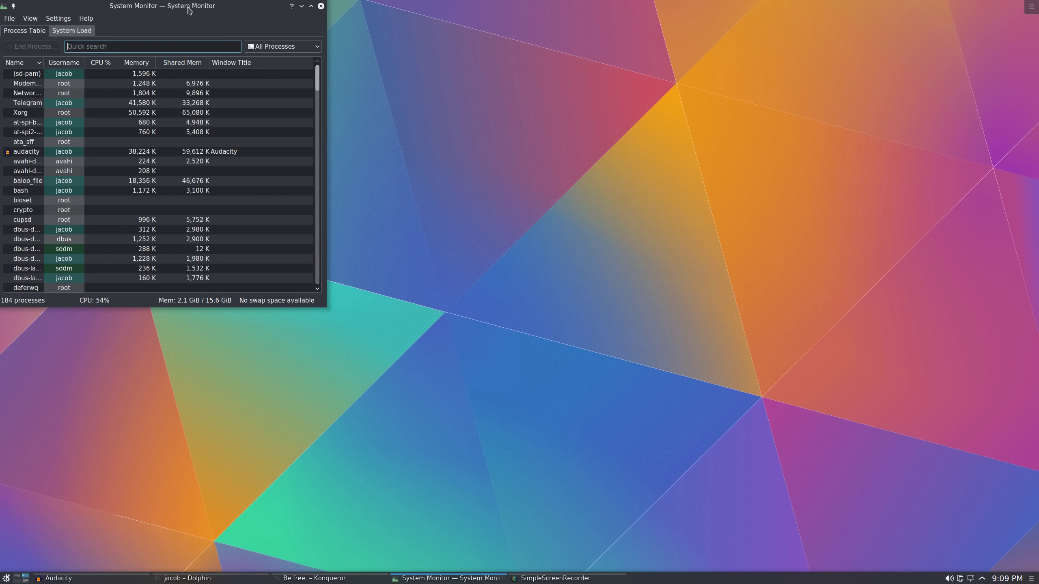
drag(189, 10, 535, 105)
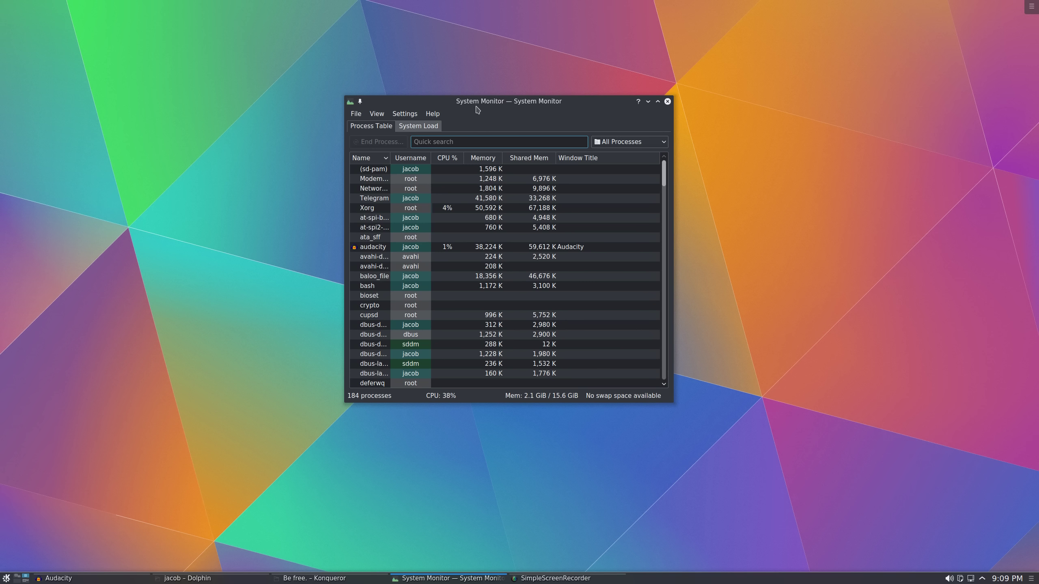
drag(476, 104, 467, 112)
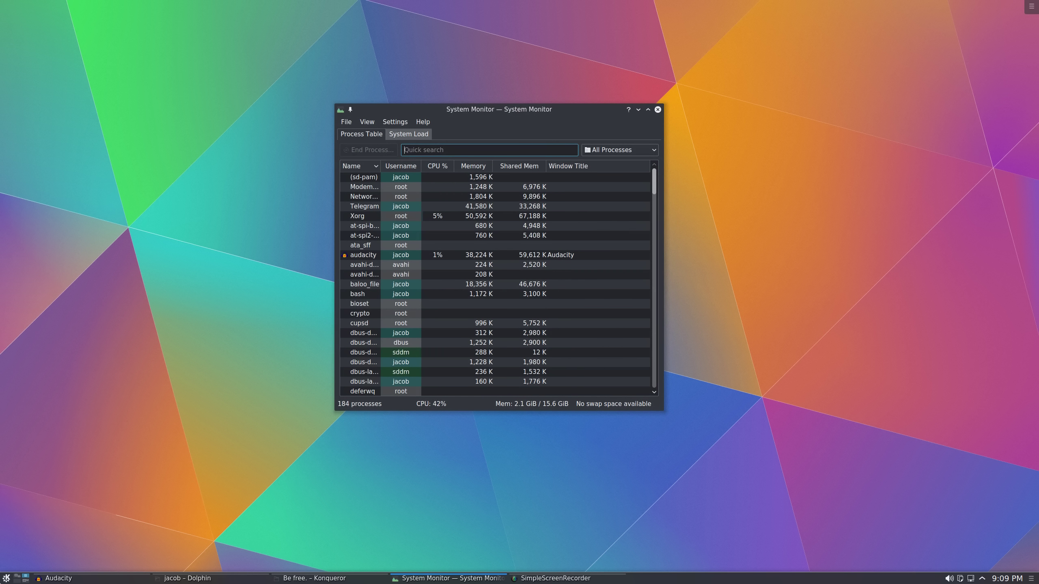
Sort the process table by Username, then CPU %, and finally Memory
key(super)
key(super)
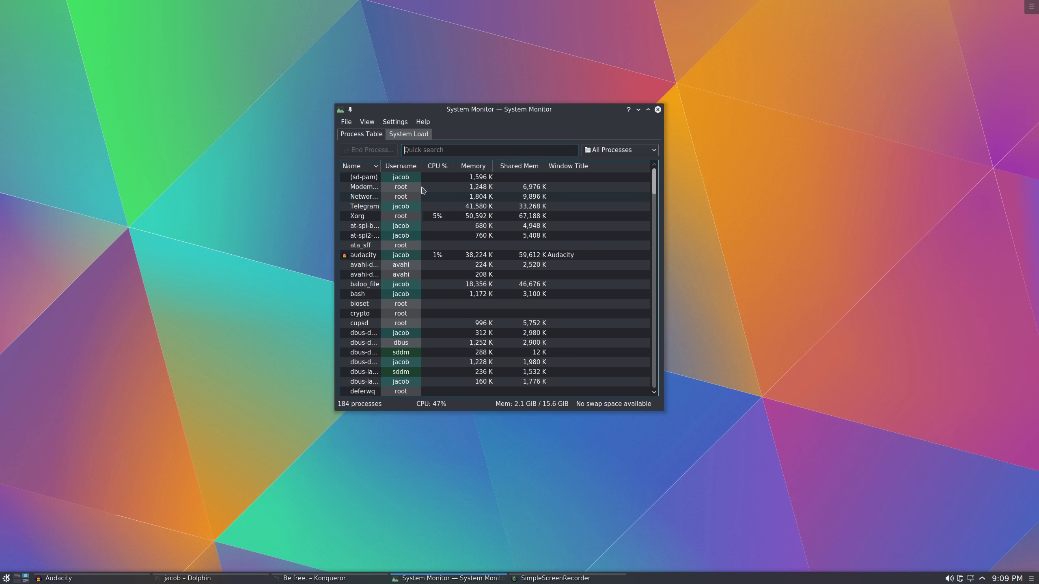
scroll(393, 245, down, 20)
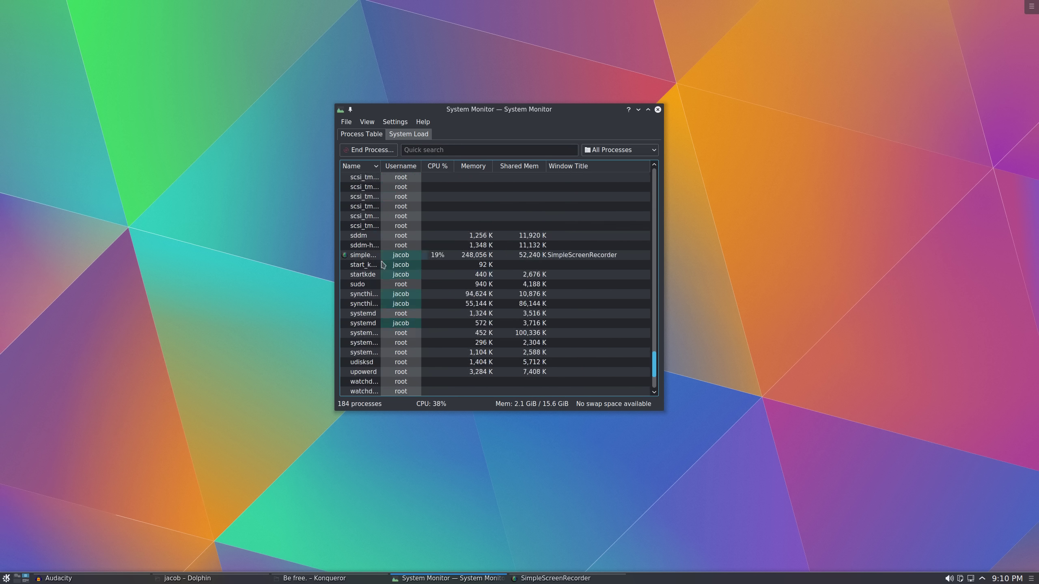
scroll(383, 265, up, 20)
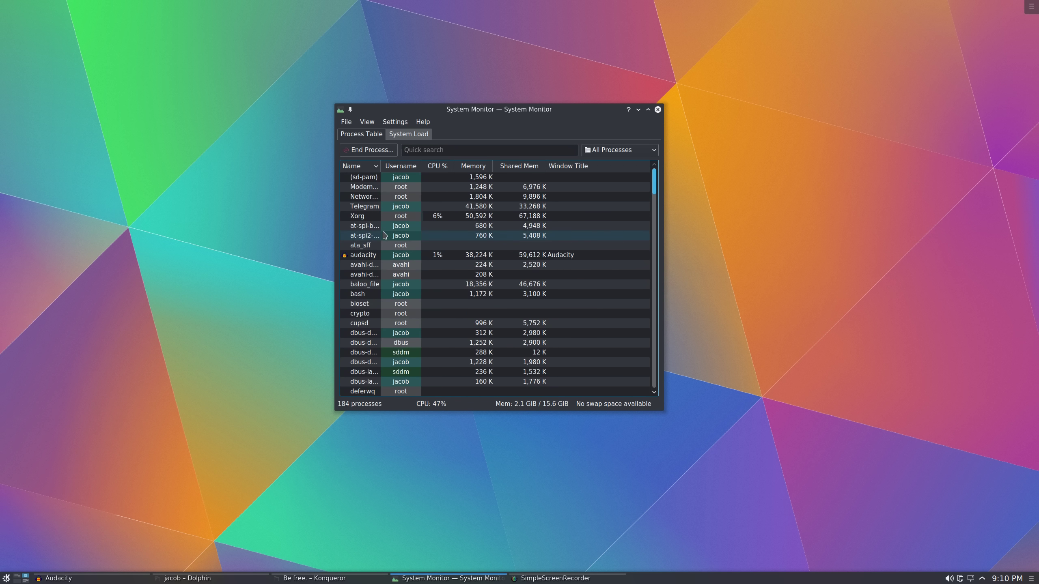
scroll(385, 235, down, 20)
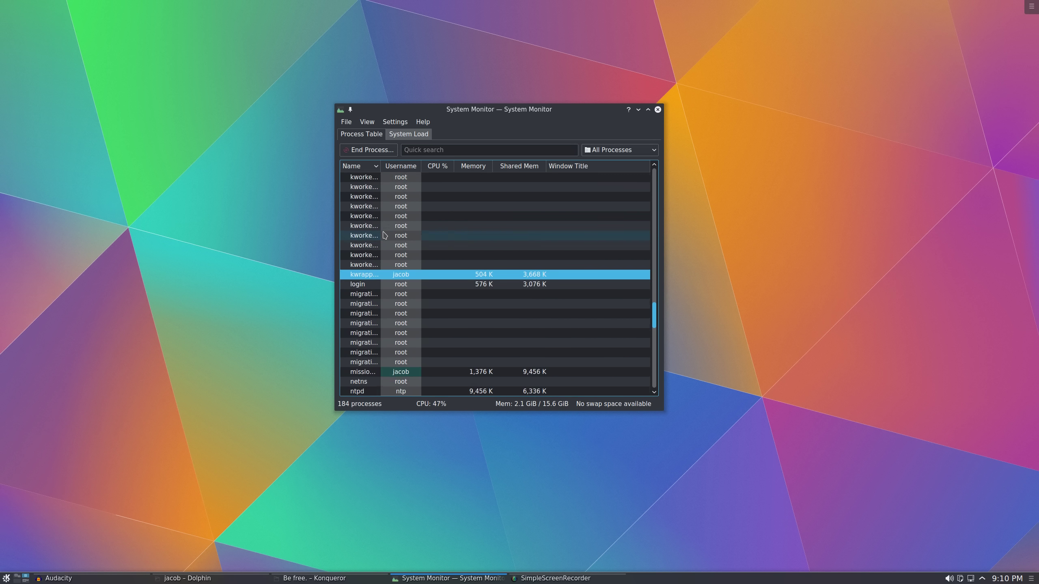
scroll(384, 235, up, 4)
click(413, 167)
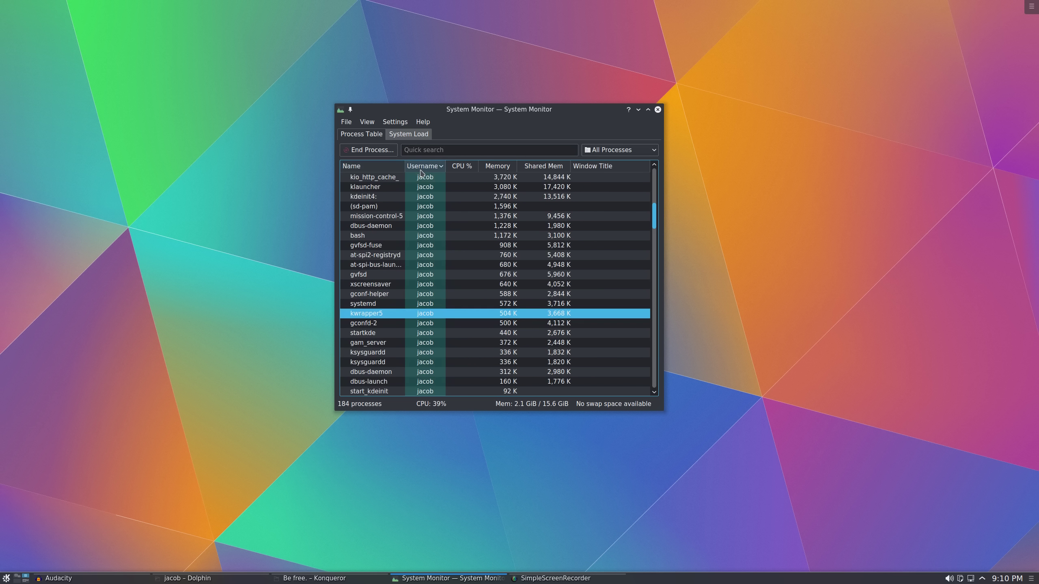
click(462, 167)
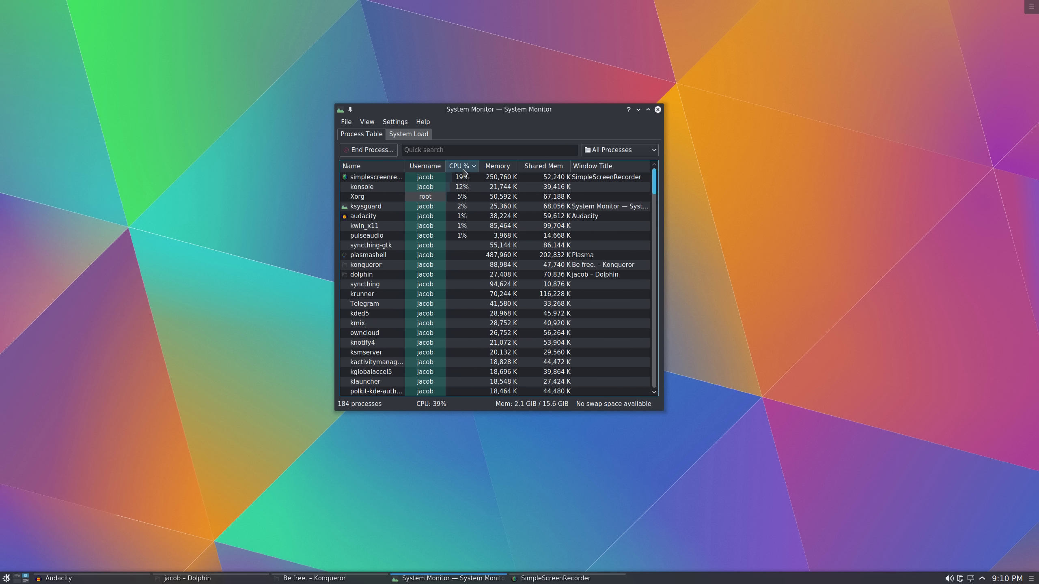
click(505, 169)
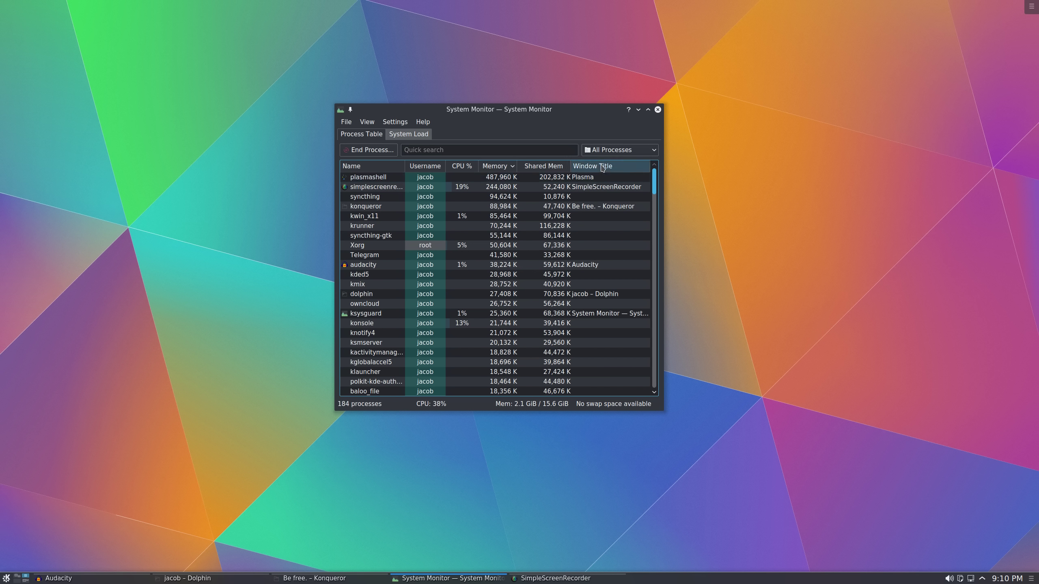
click(406, 134)
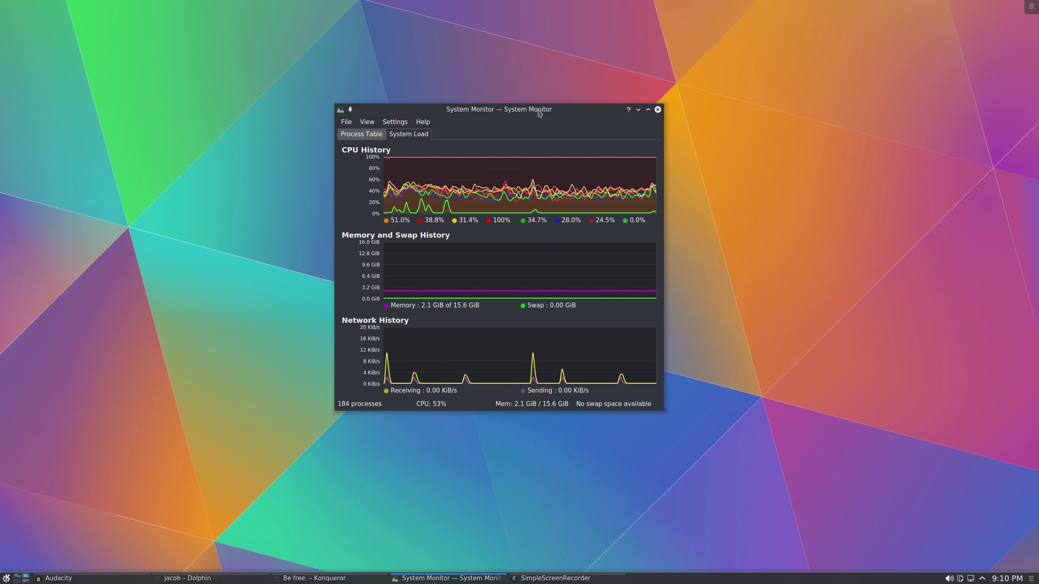
drag(504, 110, 510, 112)
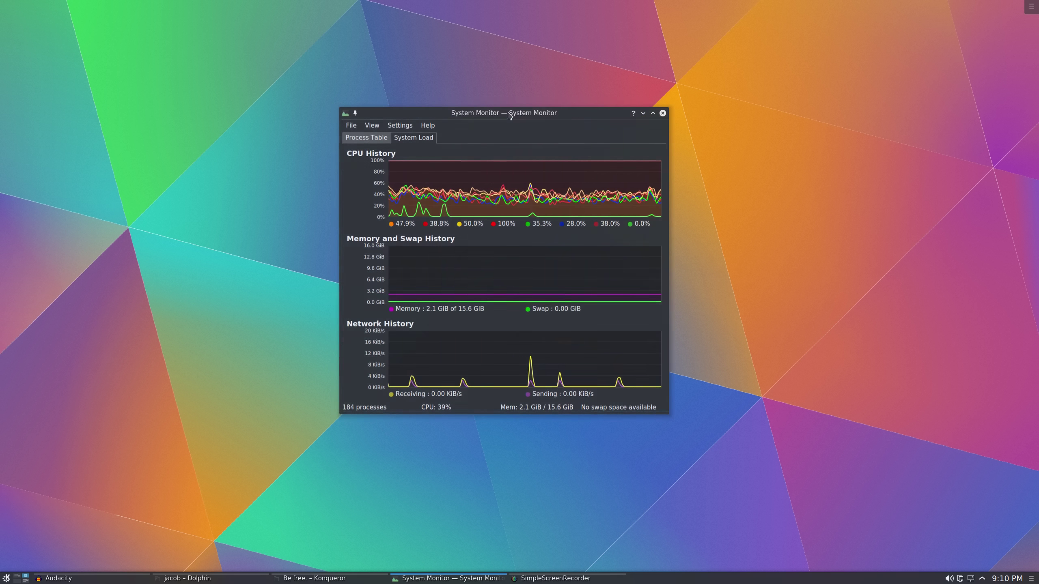
click(370, 138)
click(404, 141)
click(373, 141)
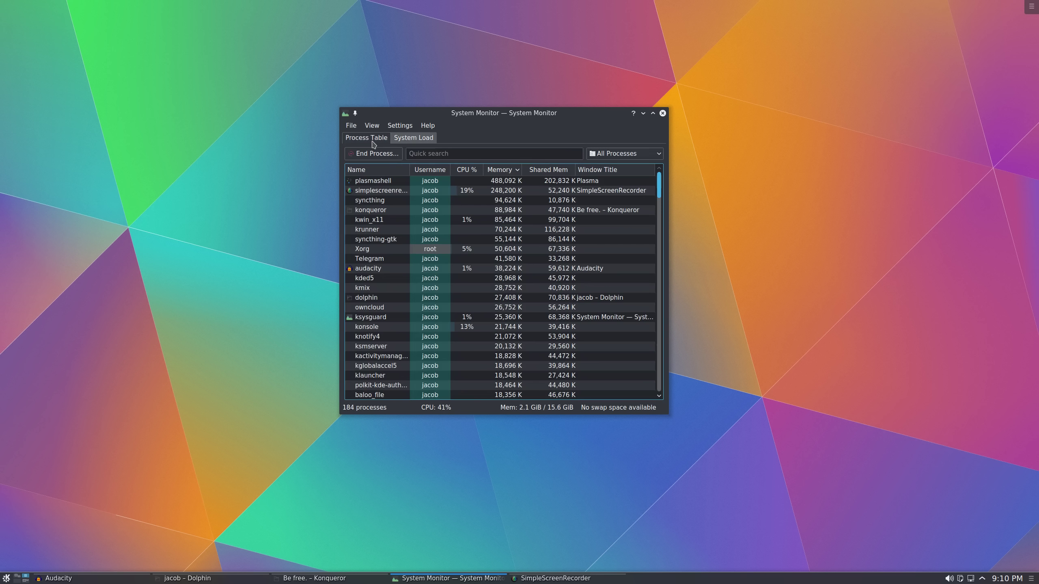
click(412, 141)
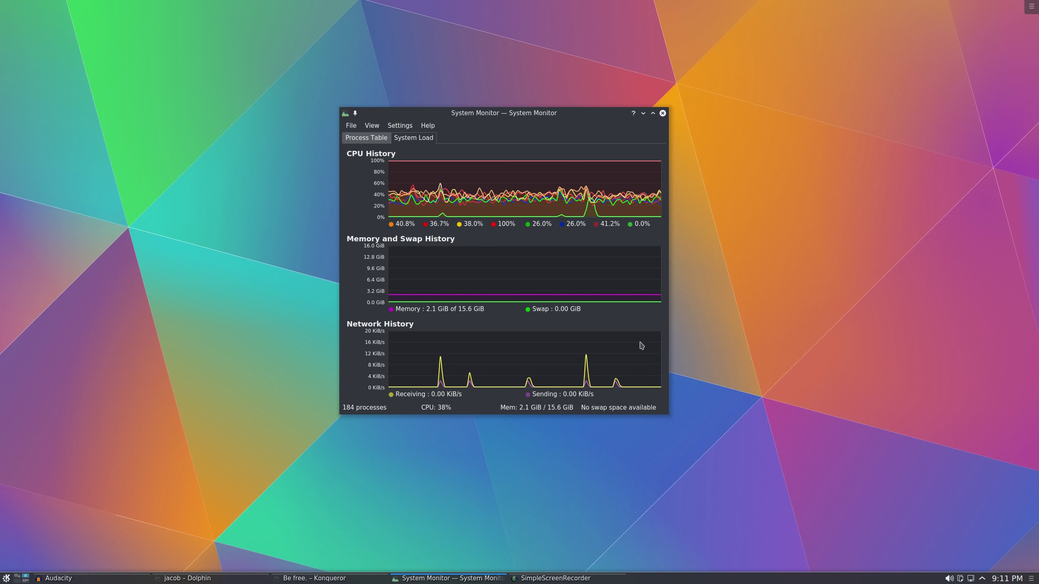
click(383, 140)
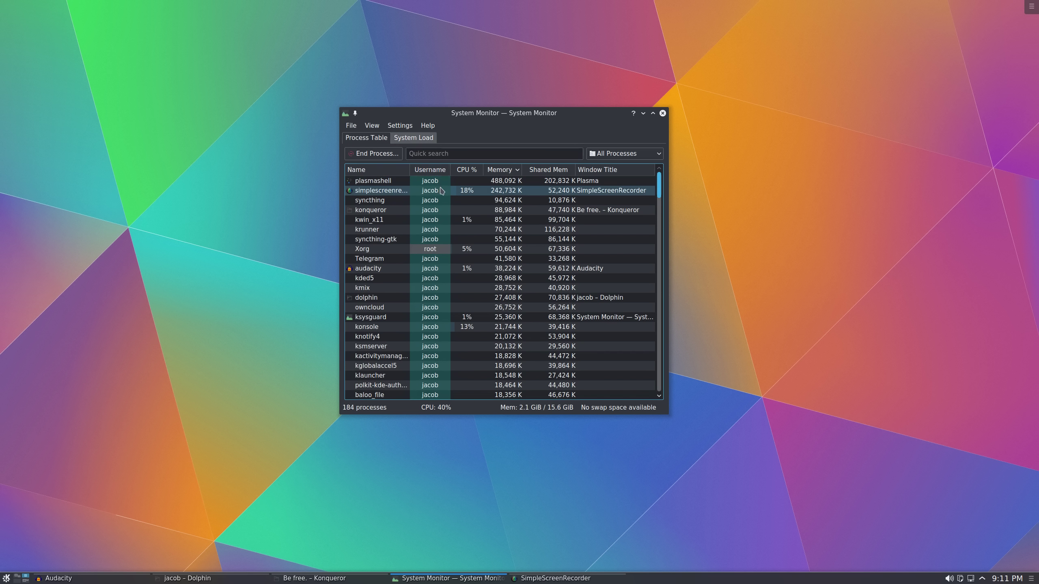
Launch Video Editor, then force-kill the kdenlive process with Send Signal > Kill
click(6, 578)
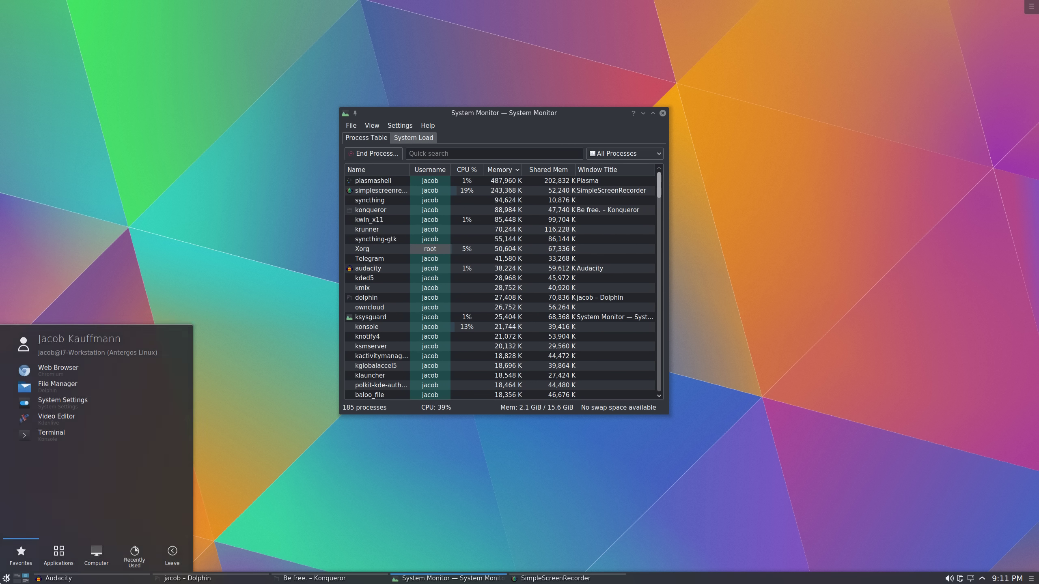
click(82, 413)
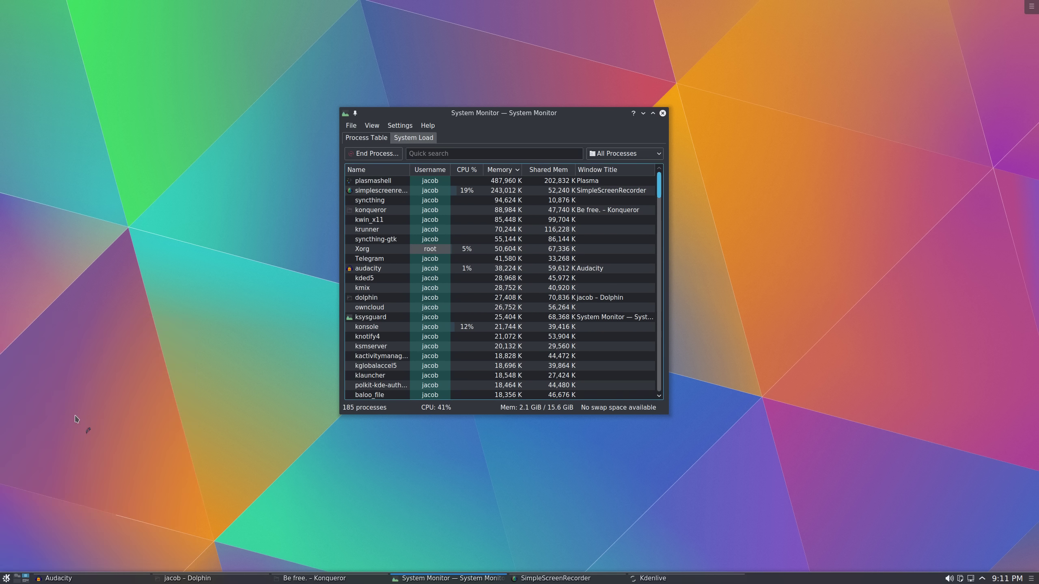
click(568, 578)
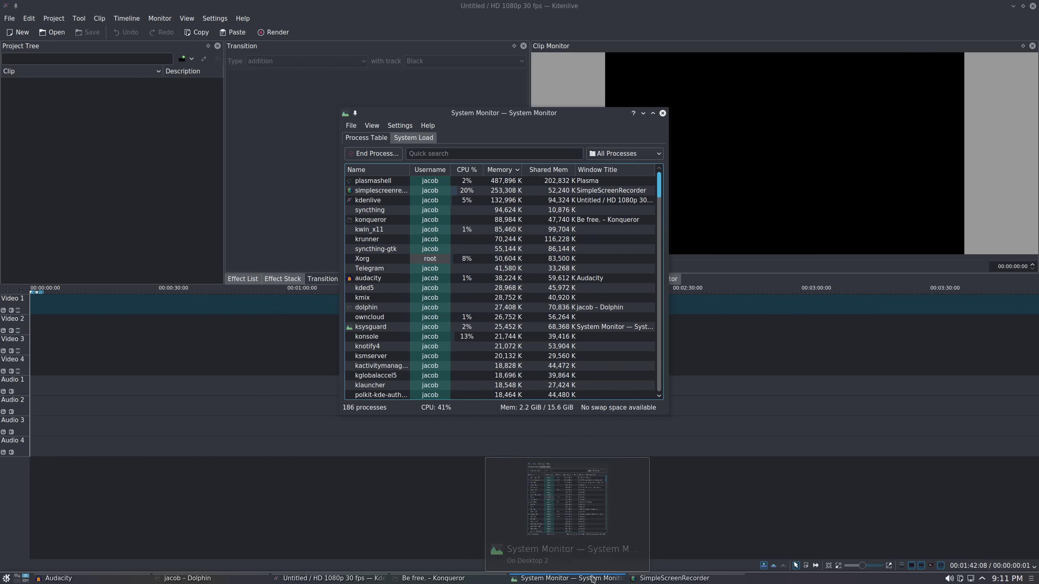
click(467, 204)
right_click(467, 203)
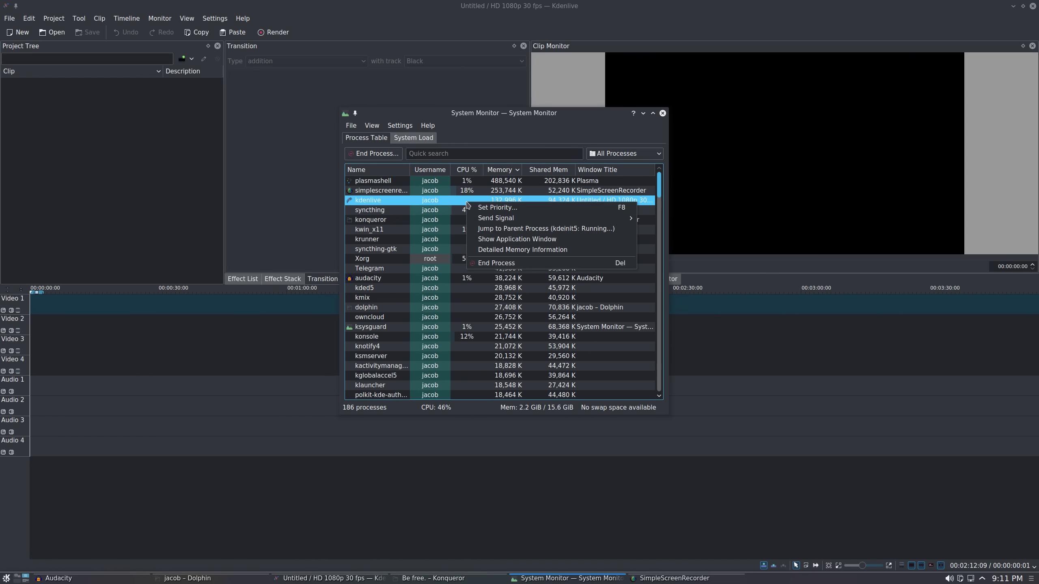
mouse_move(580, 219)
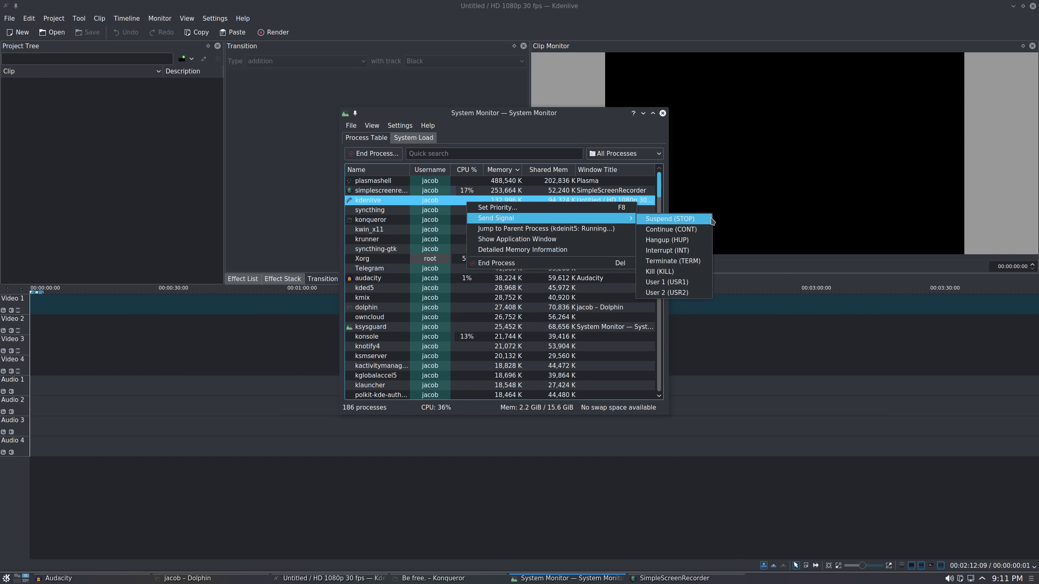
click(686, 272)
Filter the process list for 'audac', clear the filter, and close System Monitor
click(447, 228)
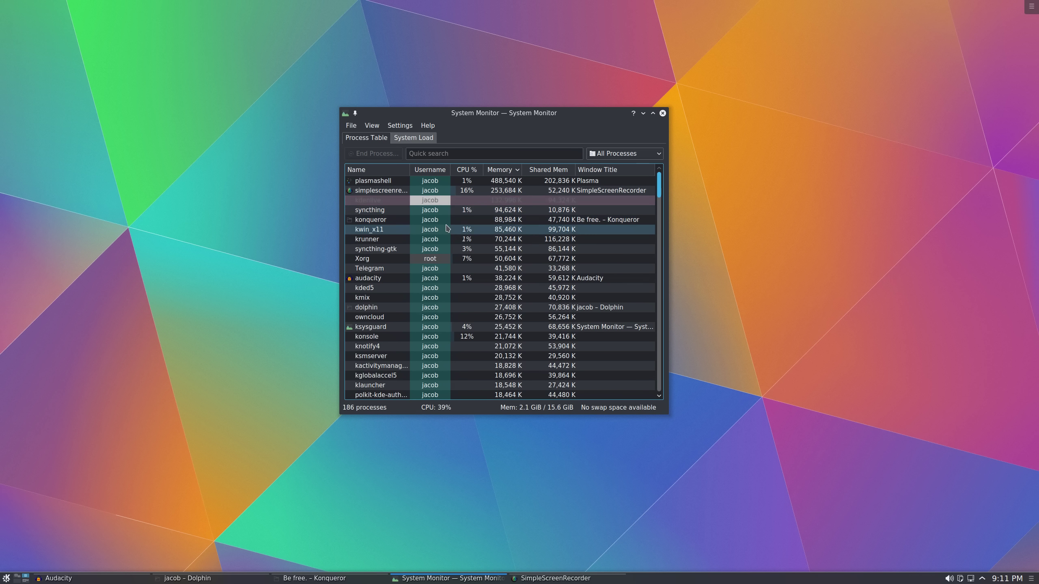
click(570, 153)
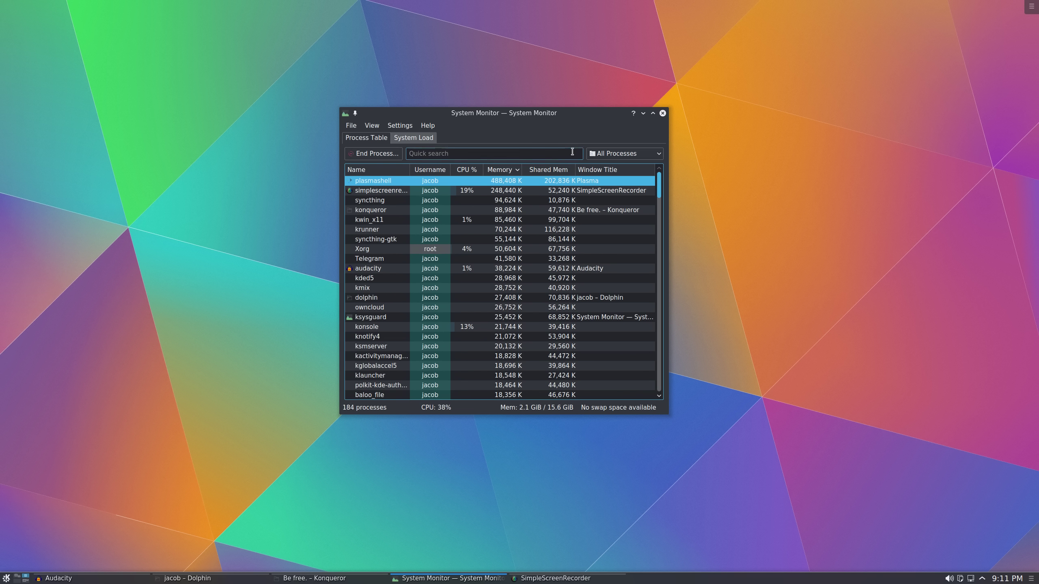
text(audac)
key(BackSpace)
key(BackSpace)
key(BackSpace)
key(BackSpace)
key(BackSpace)
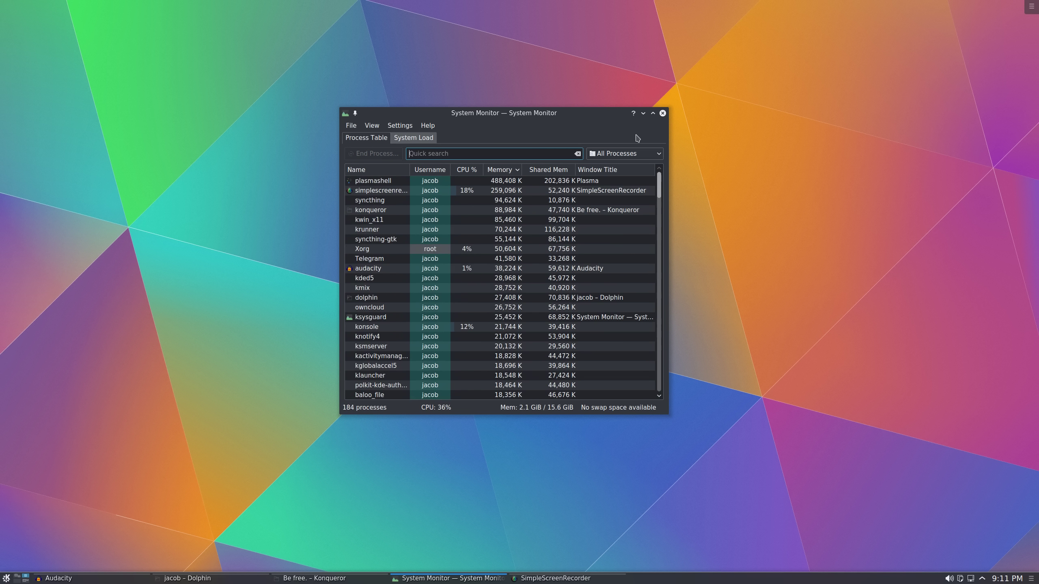
click(663, 113)
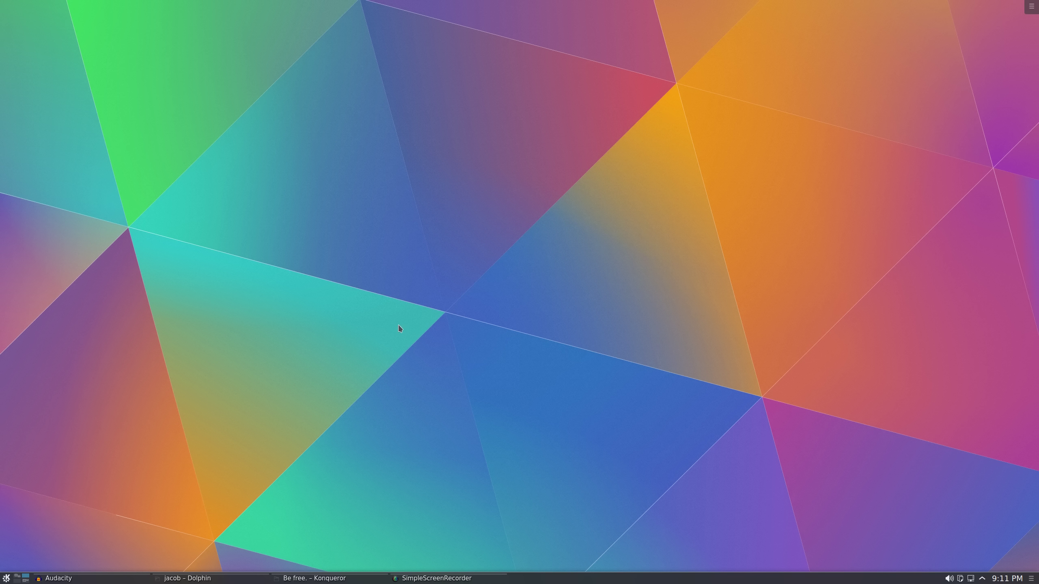
key(super)
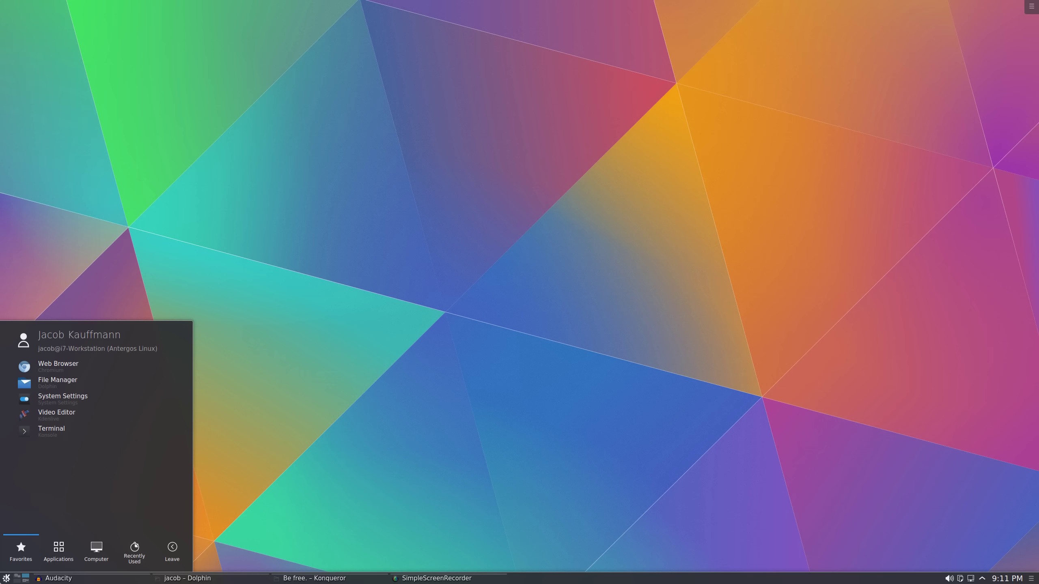
Open System Settings from the Kickoff launcher and drag its window near the screen centre
click(723, 306)
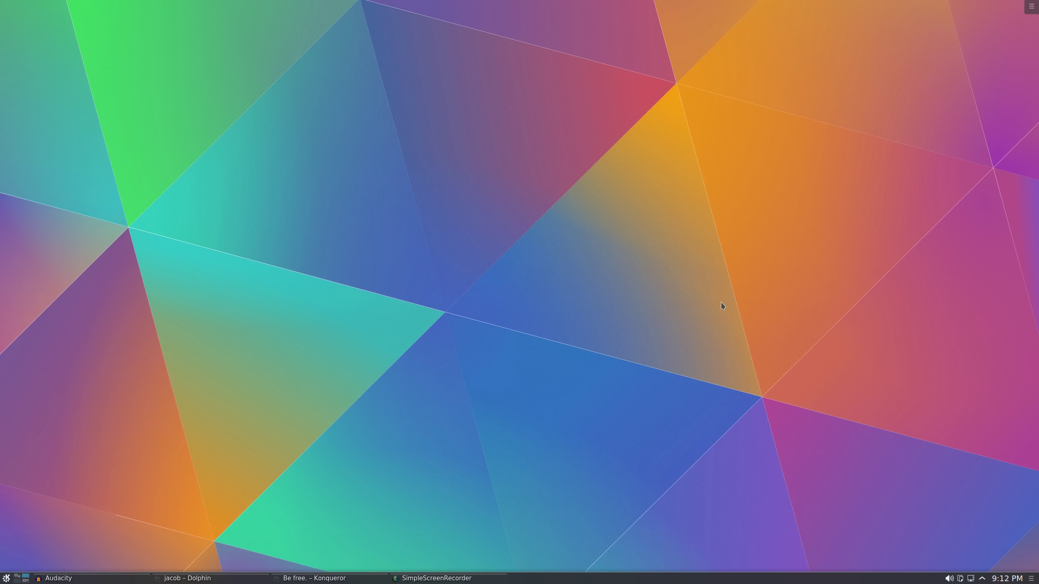
key(super)
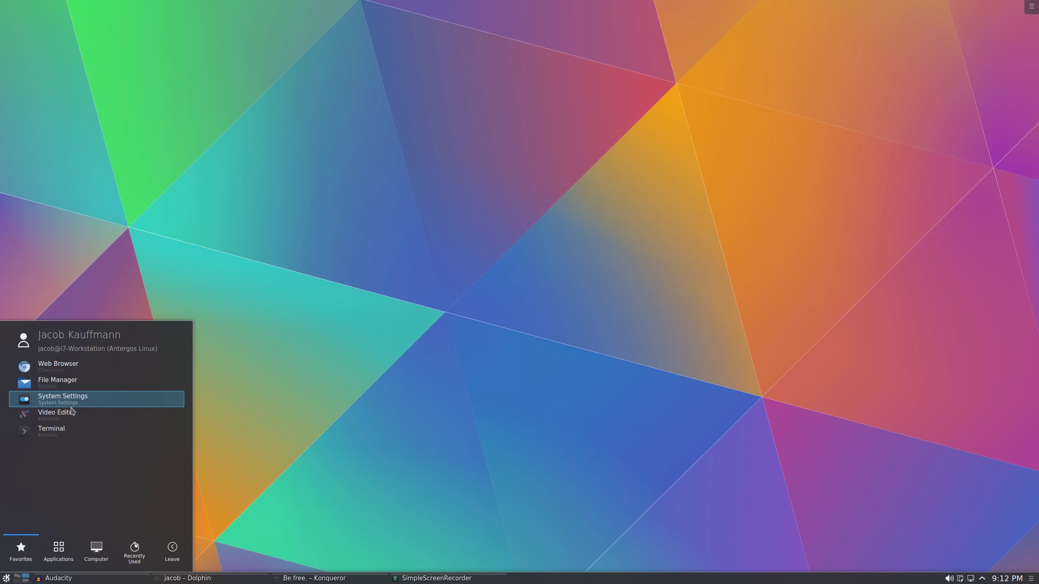
click(83, 403)
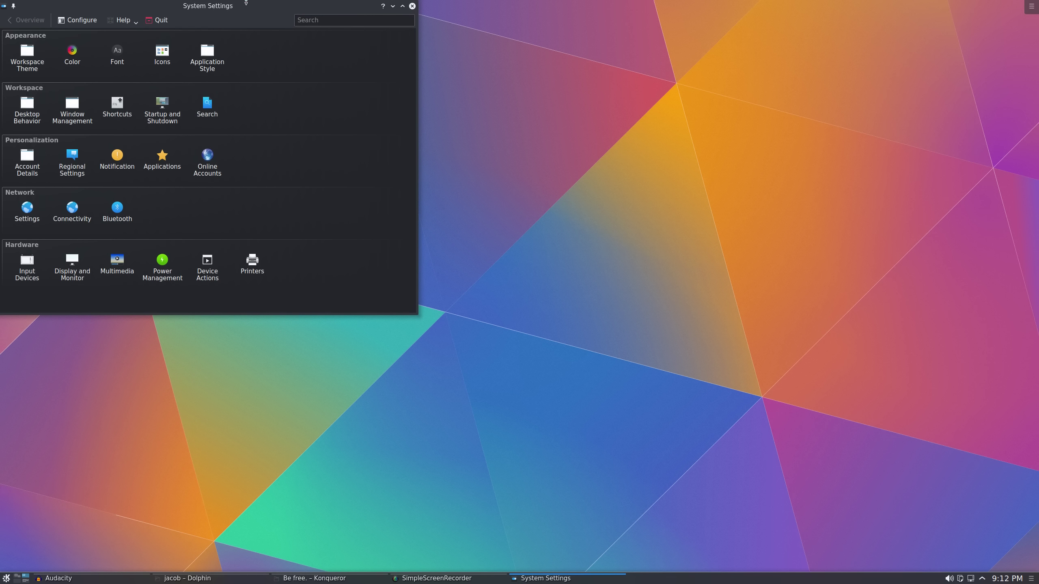
drag(242, 6, 535, 145)
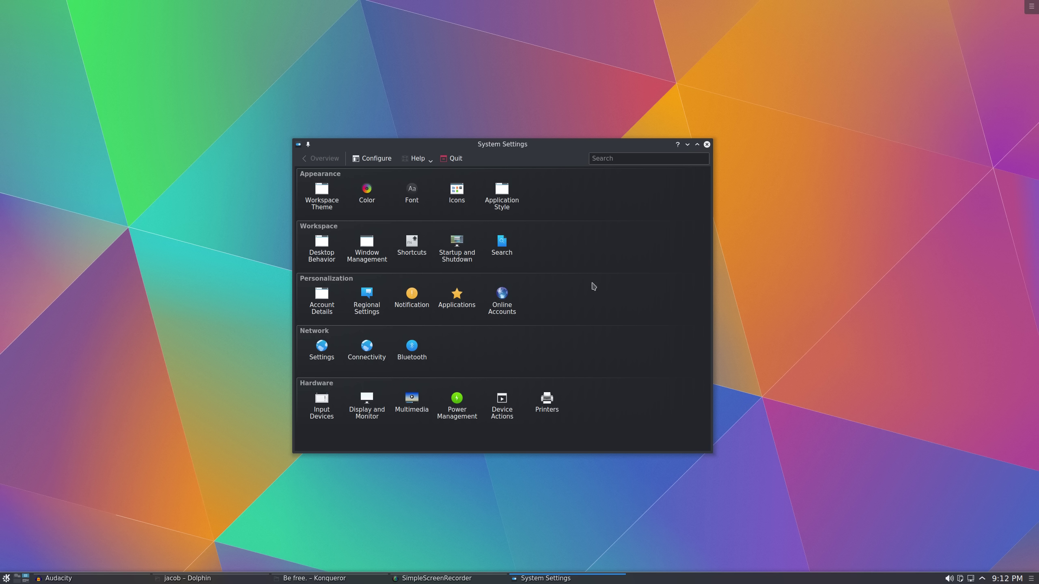
drag(536, 146, 650, 137)
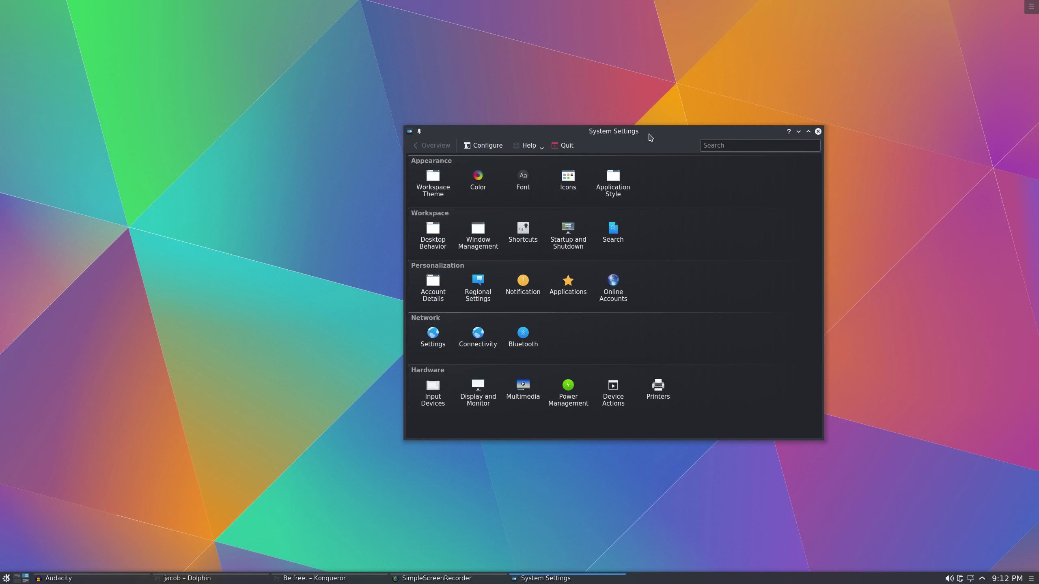
Open Workspace Theme's Desktop Theme page and apply the Breeze theme
click(445, 187)
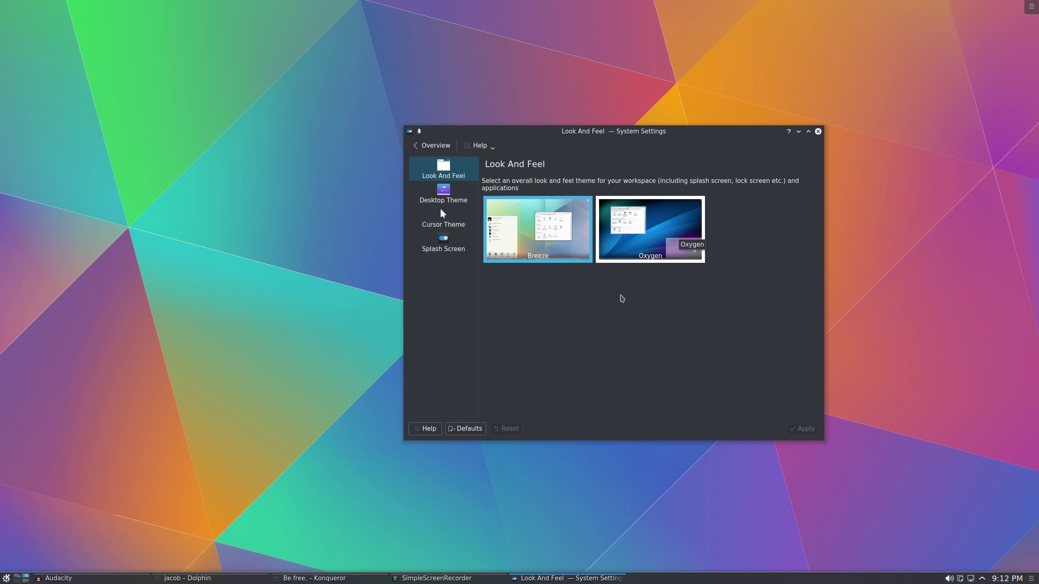
key(Down)
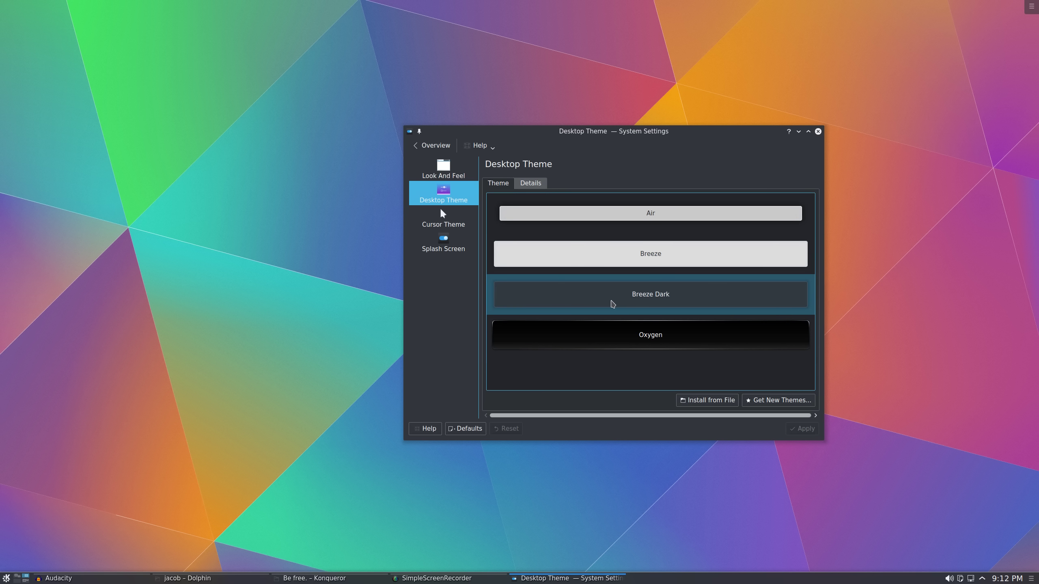
key(Tab)
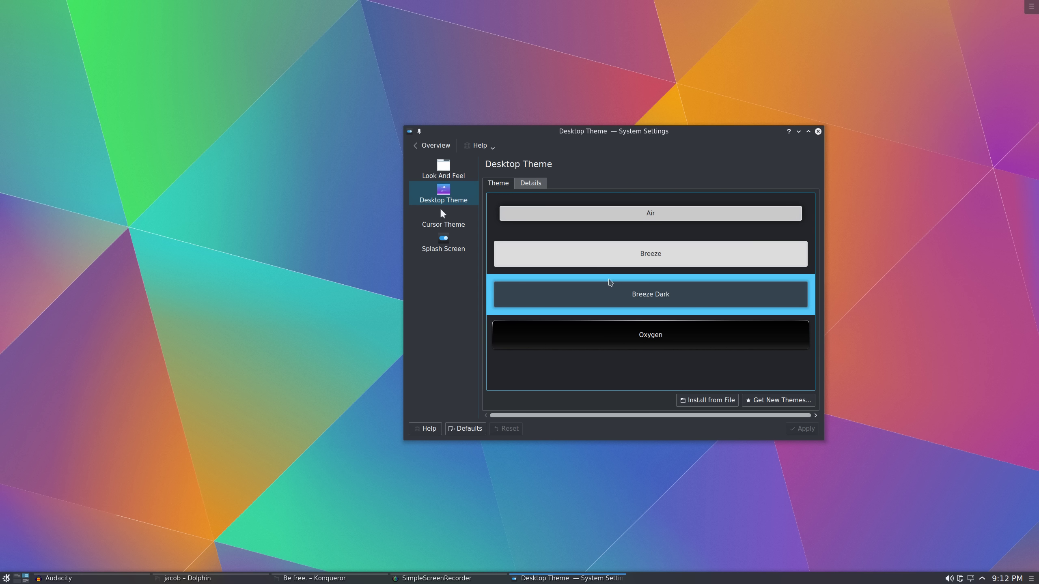
click(610, 256)
click(801, 428)
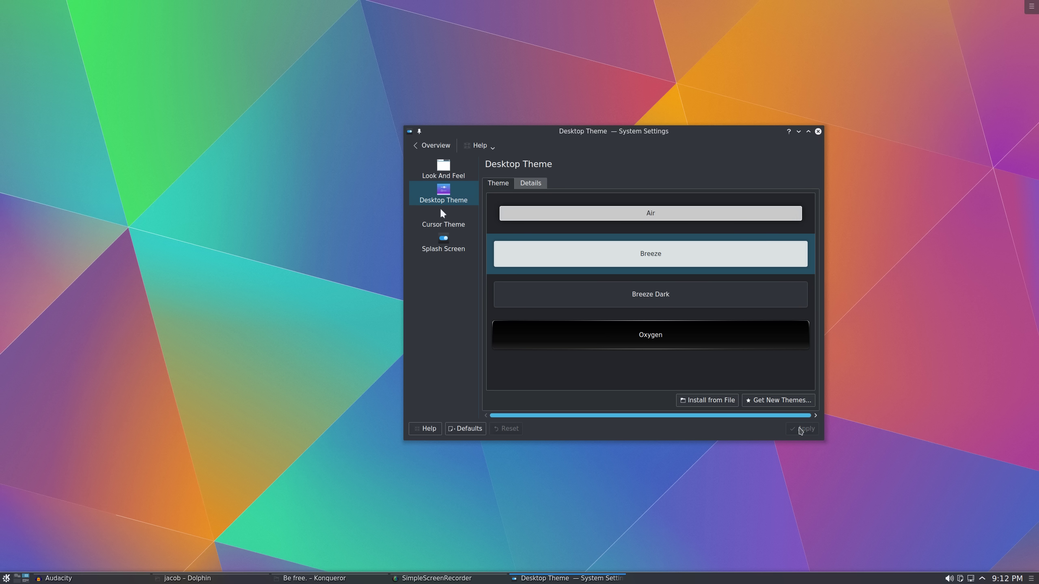
Reapply Breeze Dark, preview the Cursor Theme and Splash Screen pages, then return to Overview
drag(687, 138, 650, 138)
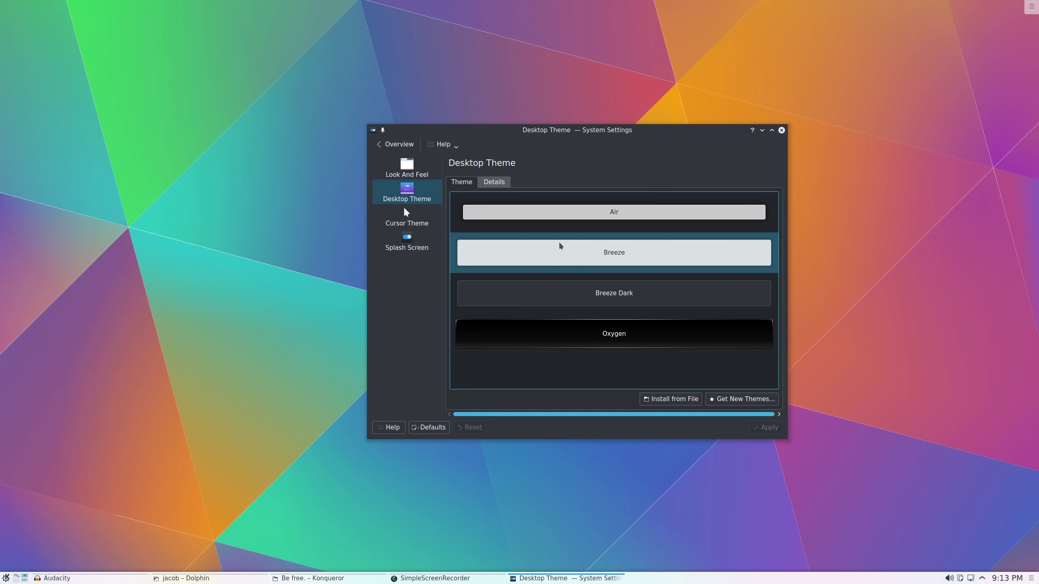
drag(574, 144, 568, 146)
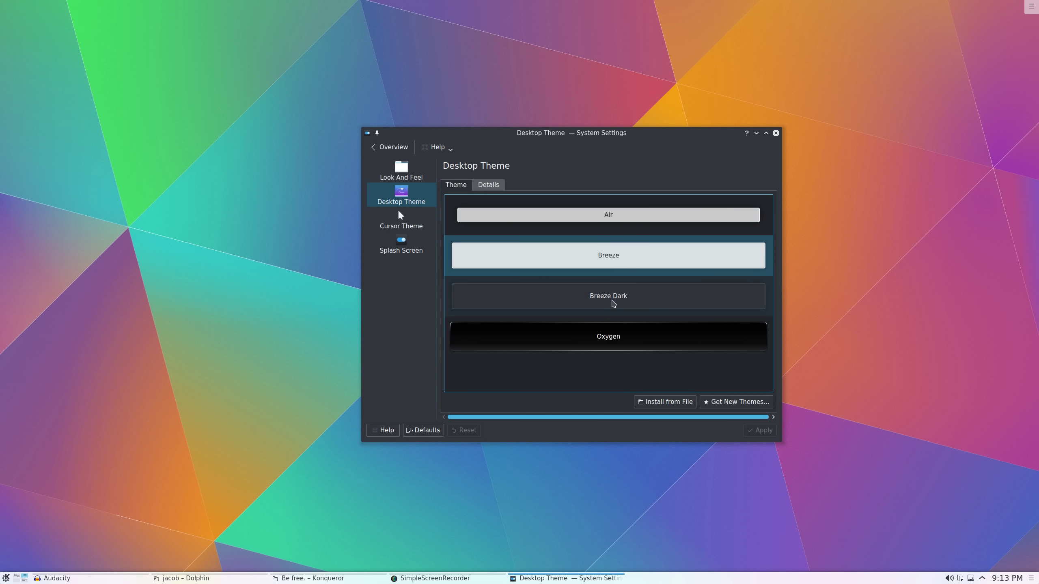
click(613, 301)
click(772, 428)
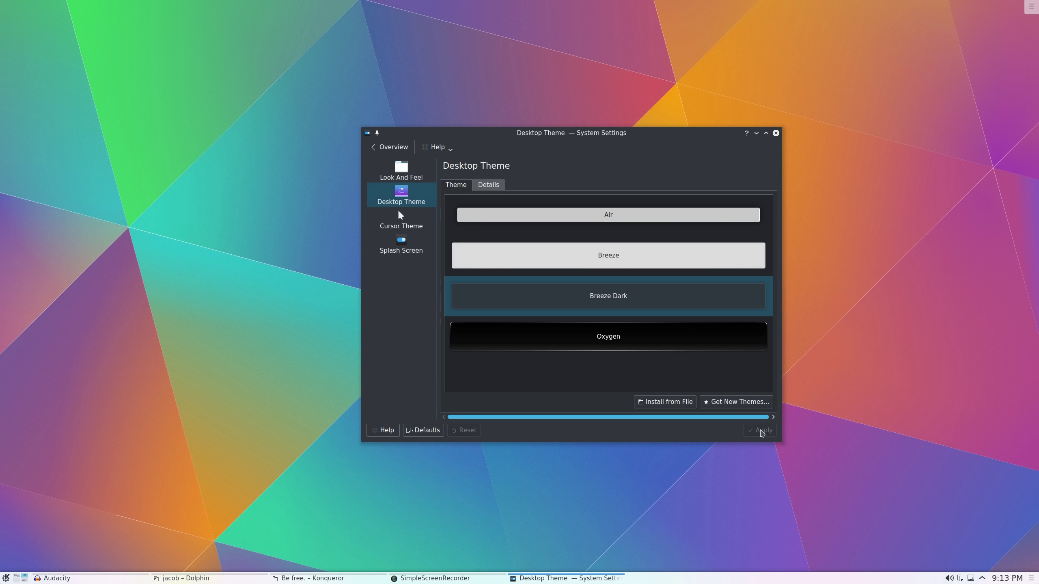
click(403, 224)
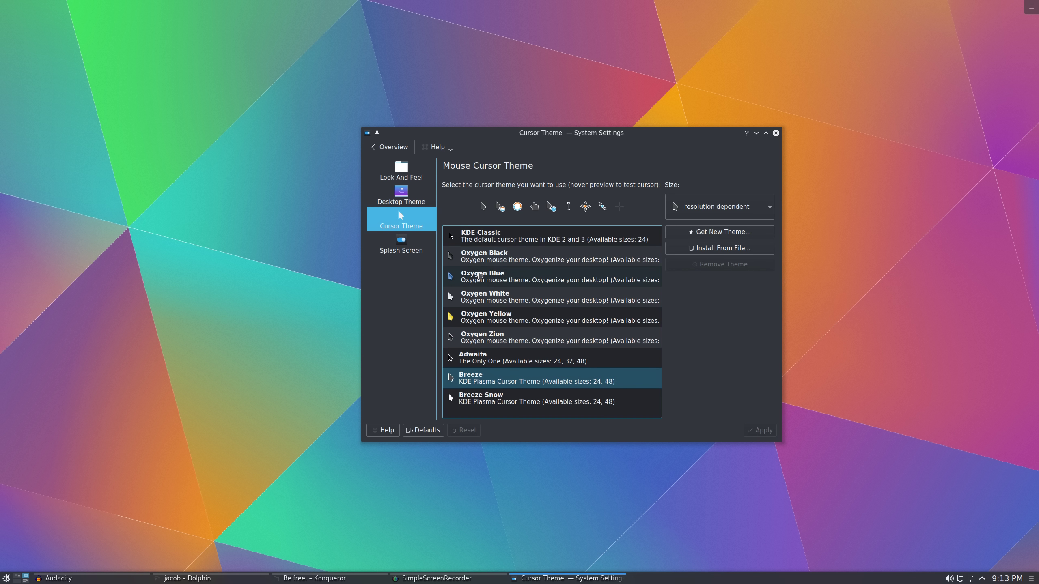
click(401, 243)
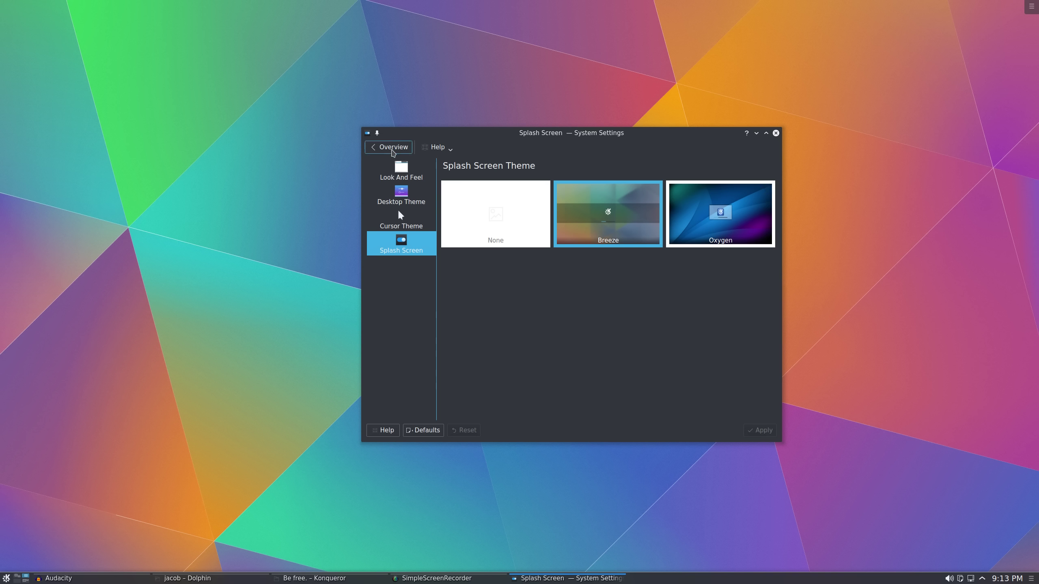
click(393, 148)
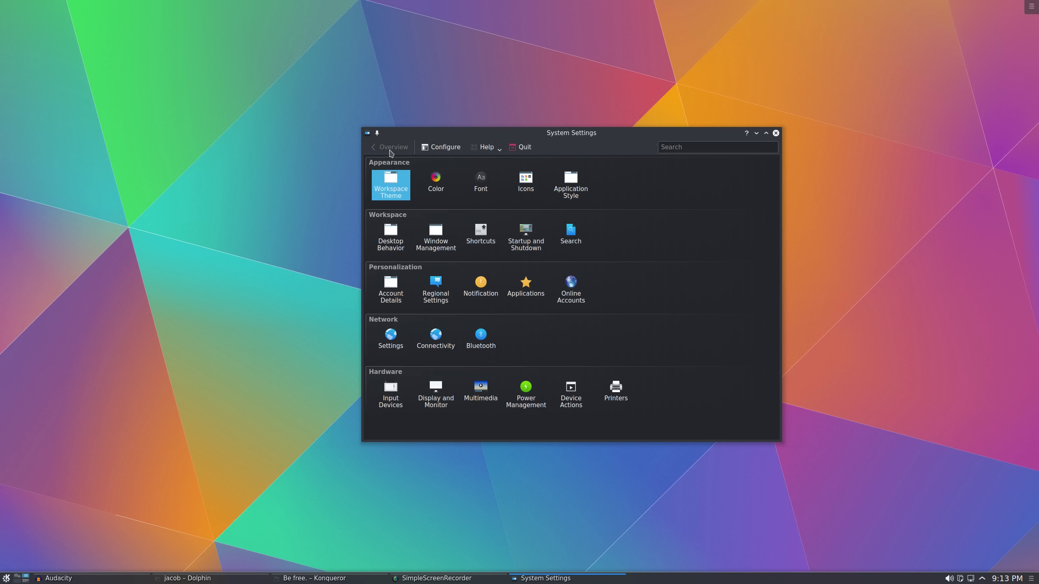
Apply the Breeze colour scheme, then switch to Breeze Dark and glance at Icons
click(434, 180)
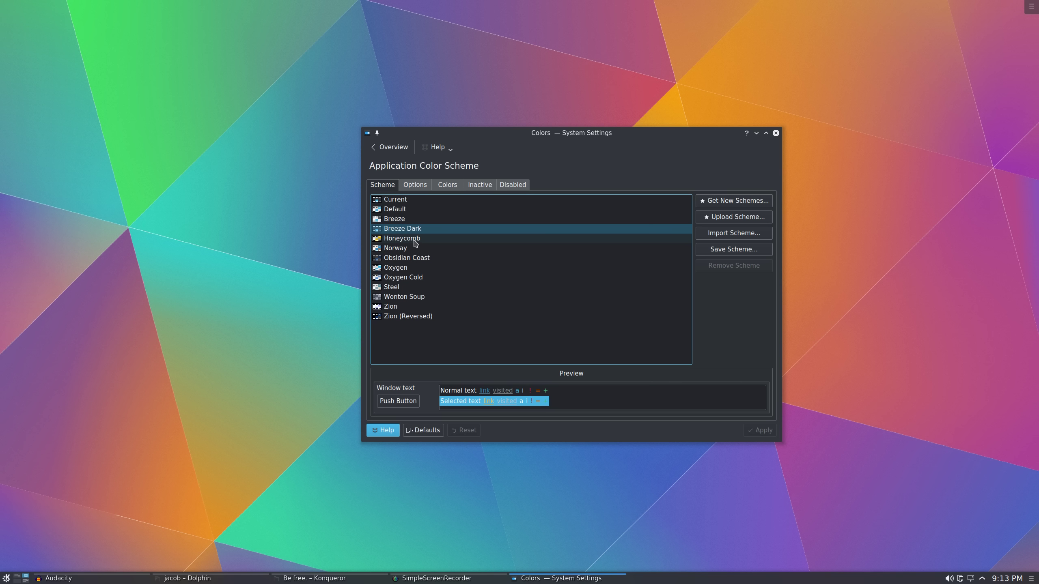
click(394, 219)
click(763, 430)
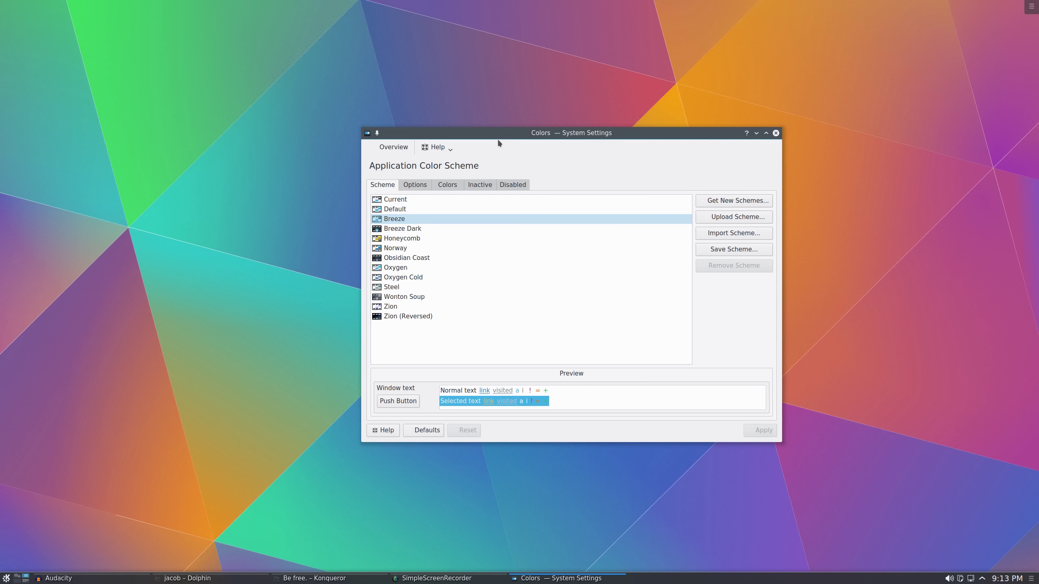
mouse_move(497, 139)
mouse_down()
mouse_move(478, 145)
mouse_move(508, 142)
mouse_up()
click(401, 153)
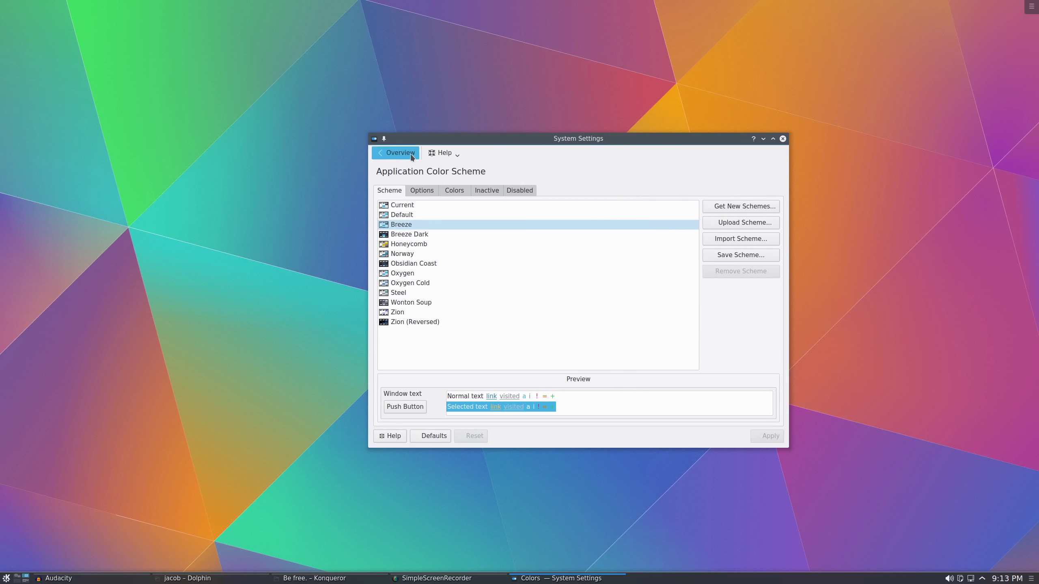
click(450, 191)
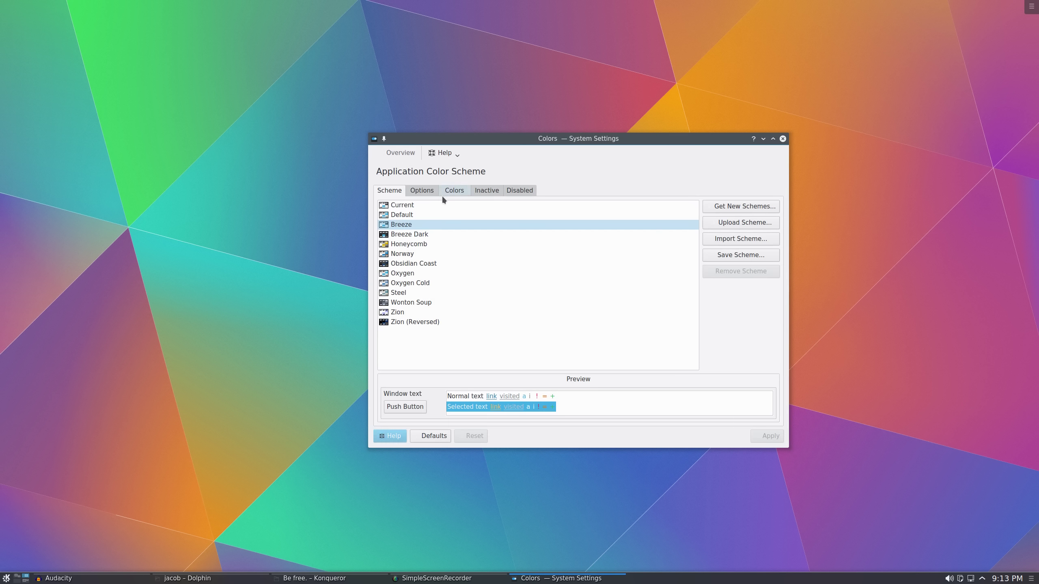
click(417, 235)
click(767, 436)
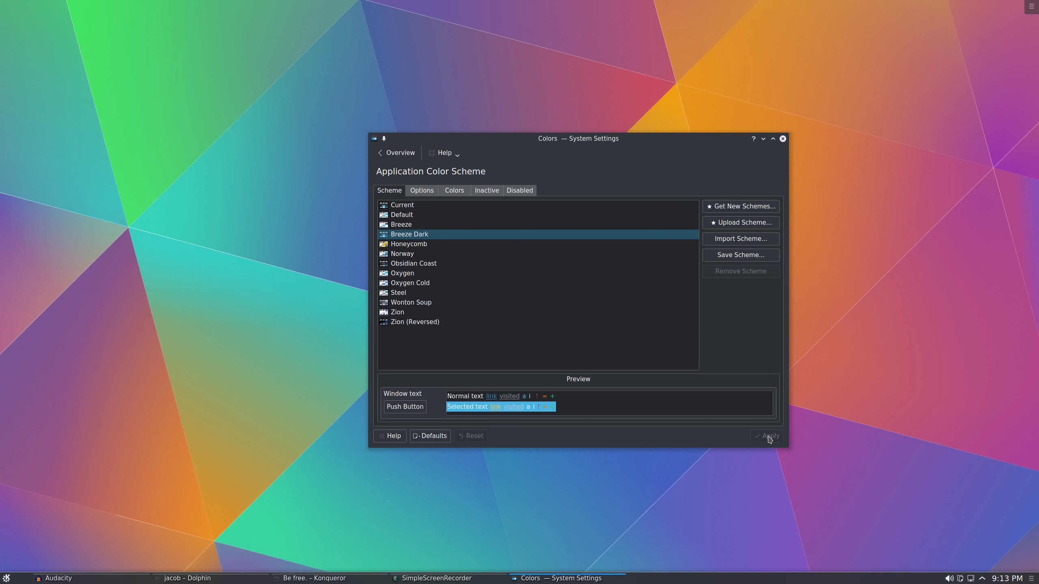
click(402, 157)
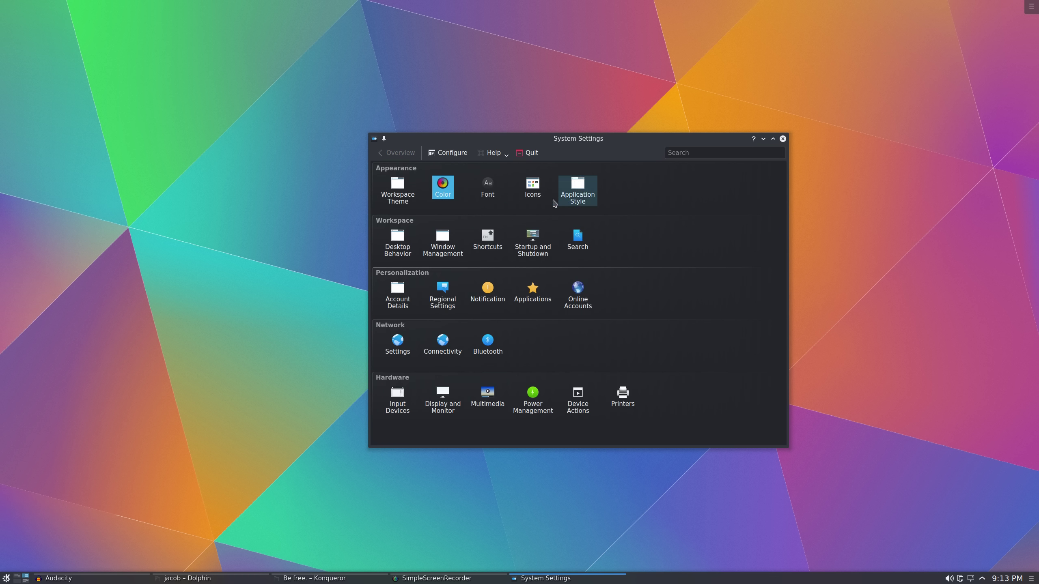
click(533, 187)
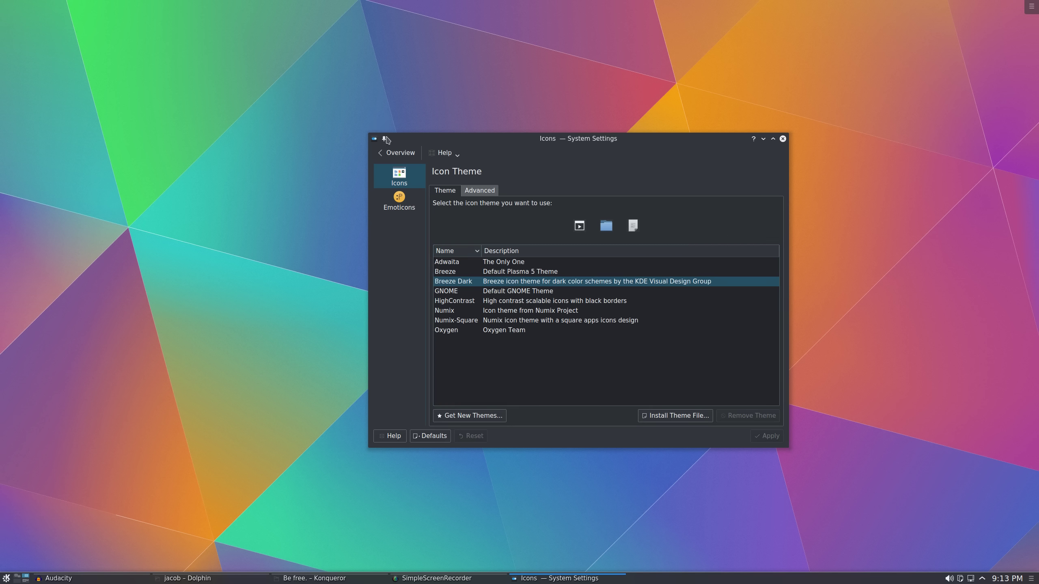
click(396, 153)
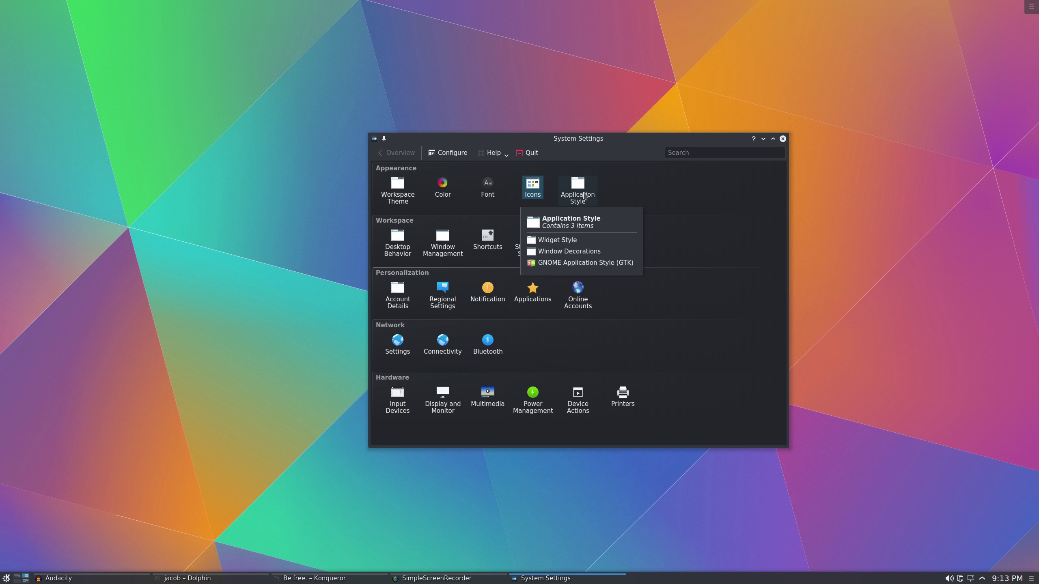
Set the Breeze window decoration's title-bar button size to Normal
click(584, 197)
click(431, 207)
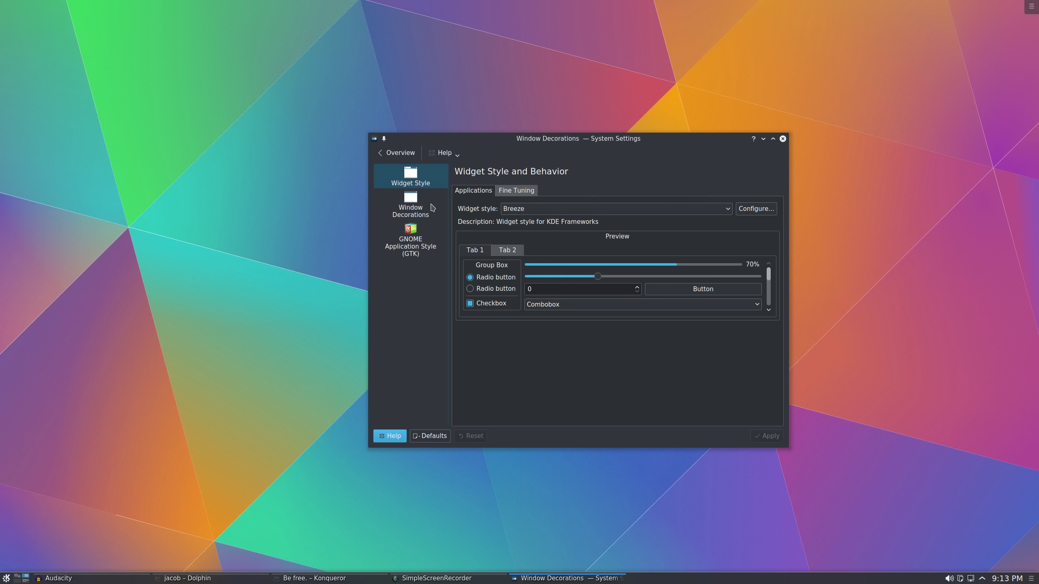
click(763, 277)
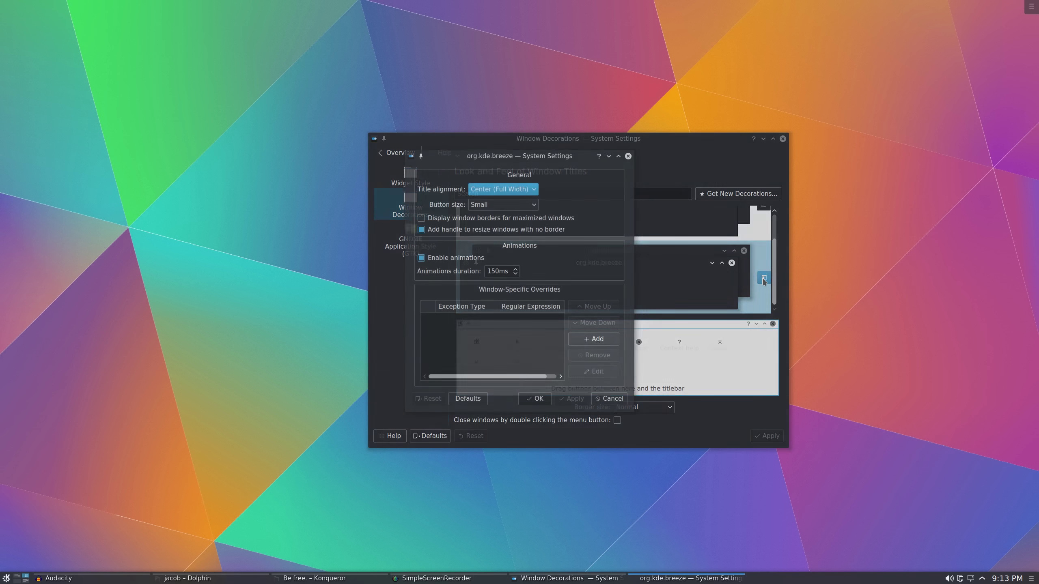
click(494, 208)
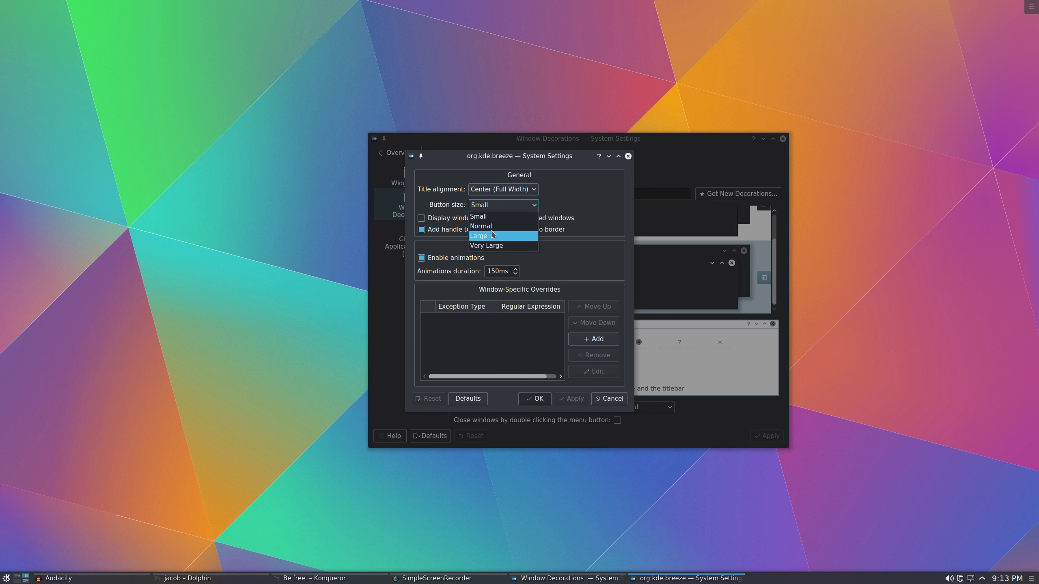
click(490, 226)
click(538, 400)
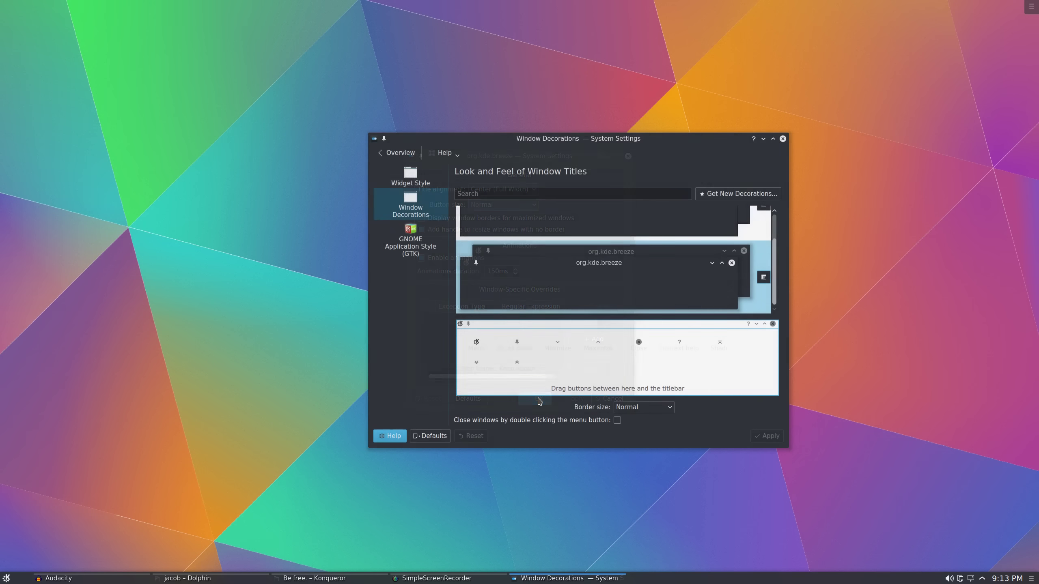
drag(607, 144, 601, 156)
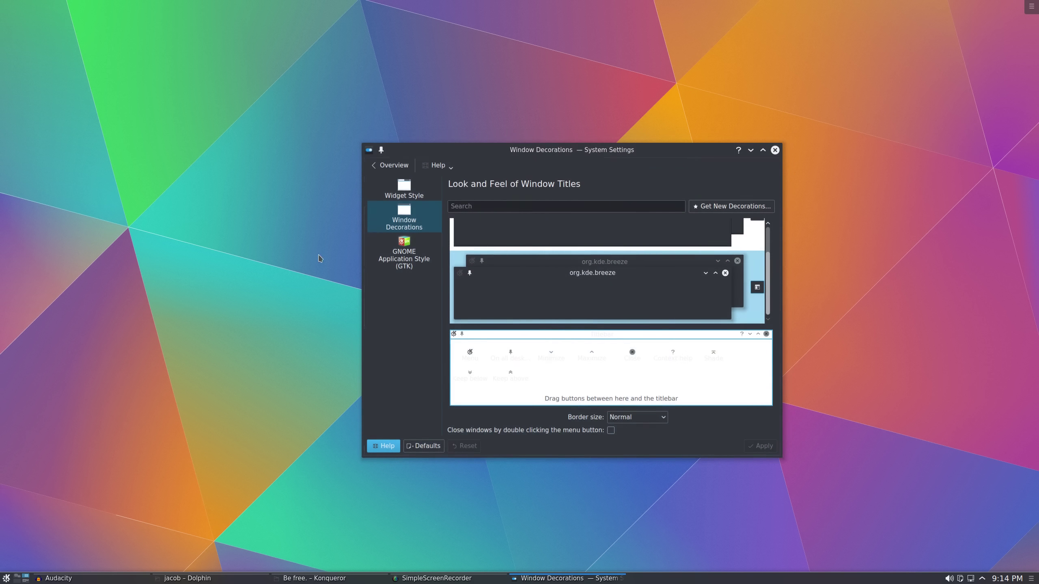
Move System Settings to Desktop 1 via Desktop Grid, close Konqueror, and arrange Dolphin beside it
click(178, 580)
key(ctrl+F8)
drag(747, 137, 438, 128)
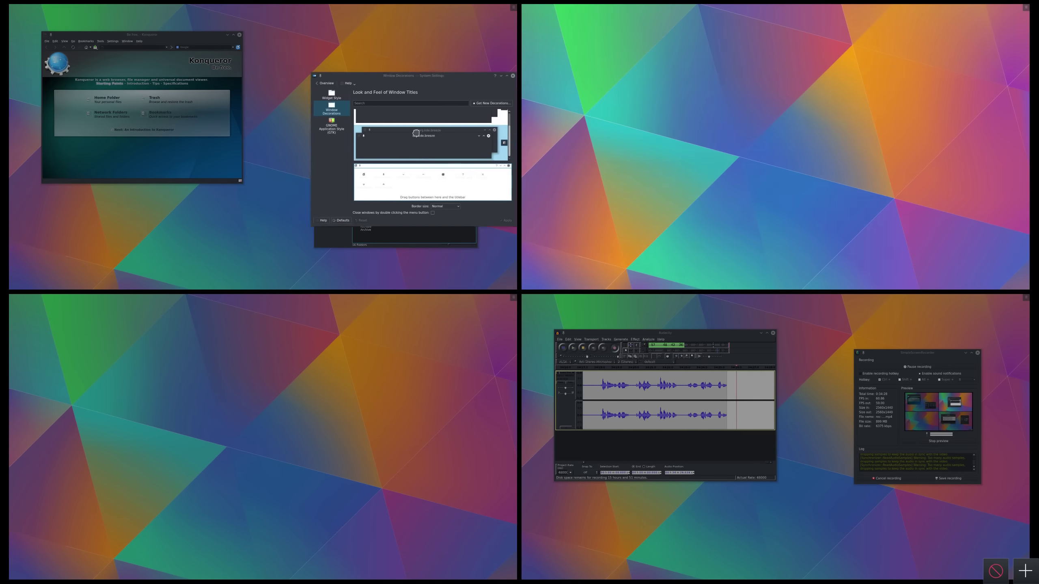
click(161, 57)
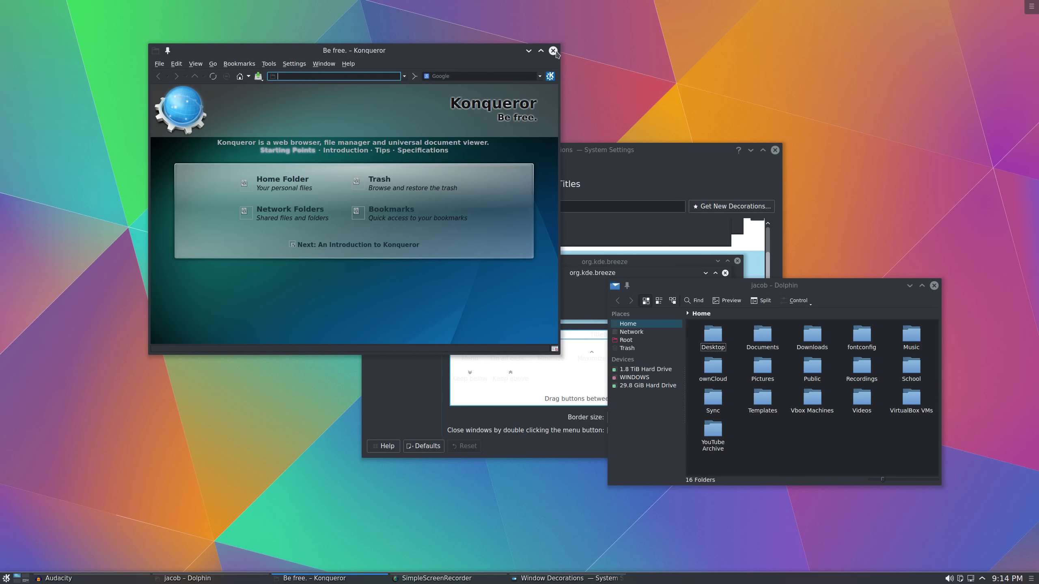
click(553, 51)
drag(675, 150, 465, 84)
drag(925, 373, 917, 389)
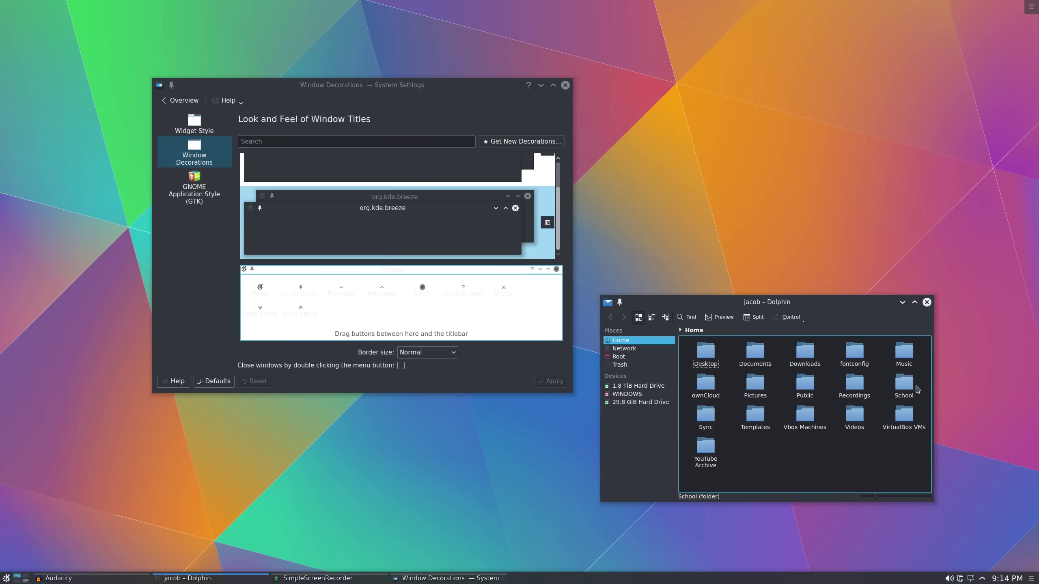
double_click(836, 302)
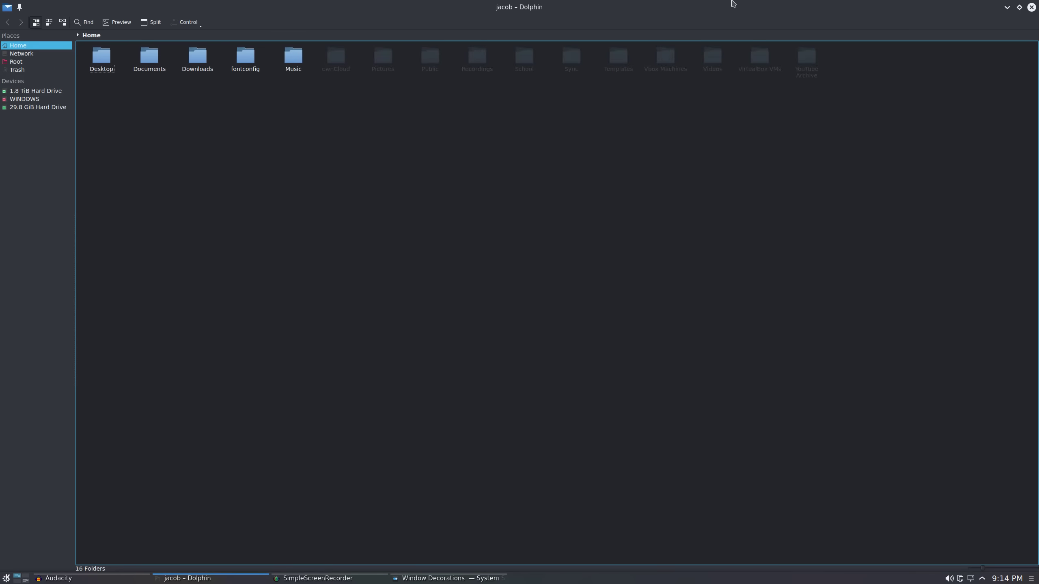
double_click(726, 4)
Set the title-bar button size back to Small and open GNOME Application Style (GTK)
click(547, 223)
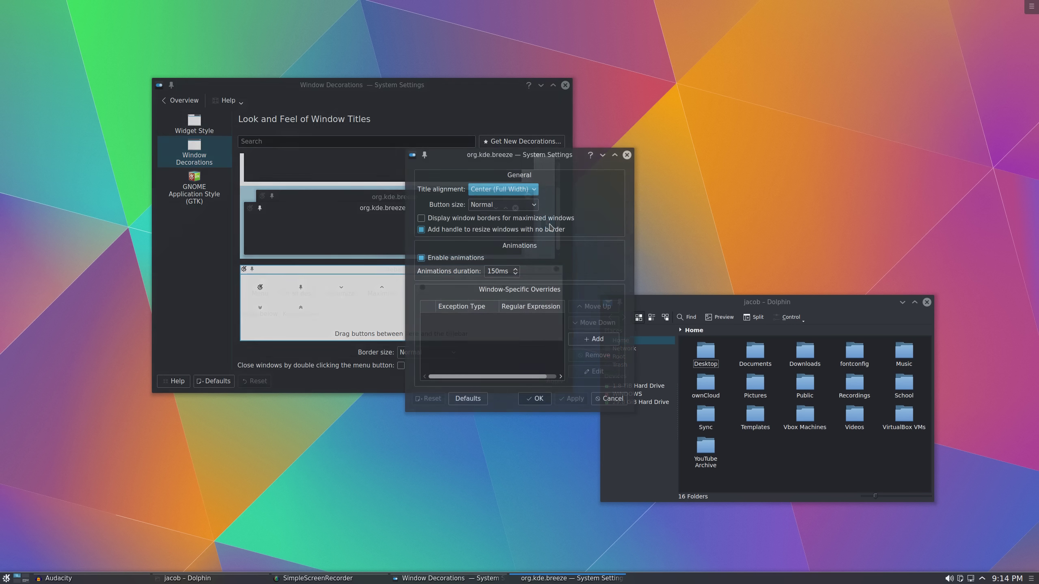
click(504, 205)
click(498, 217)
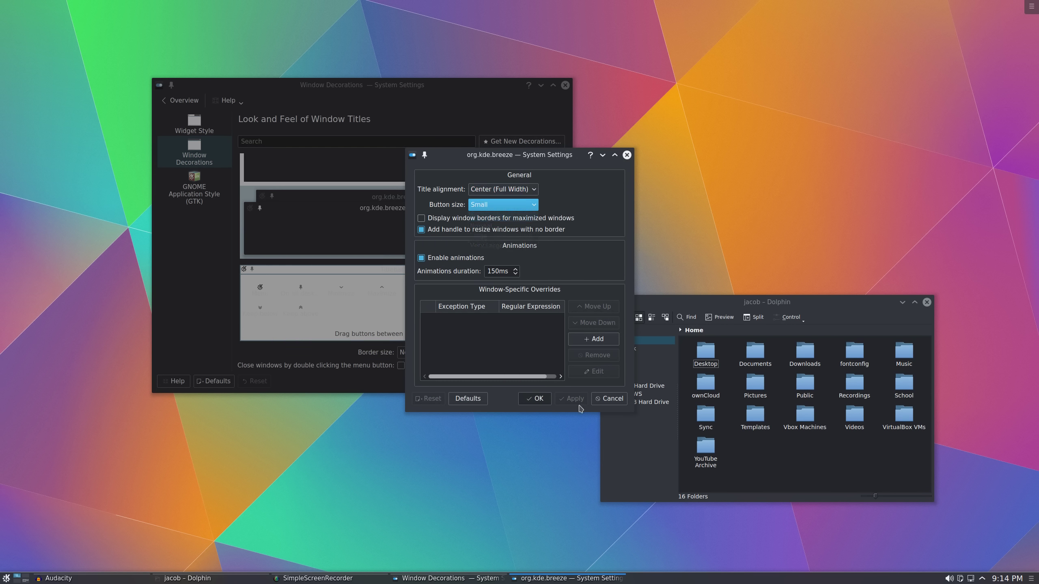
click(532, 399)
drag(847, 300, 896, 303)
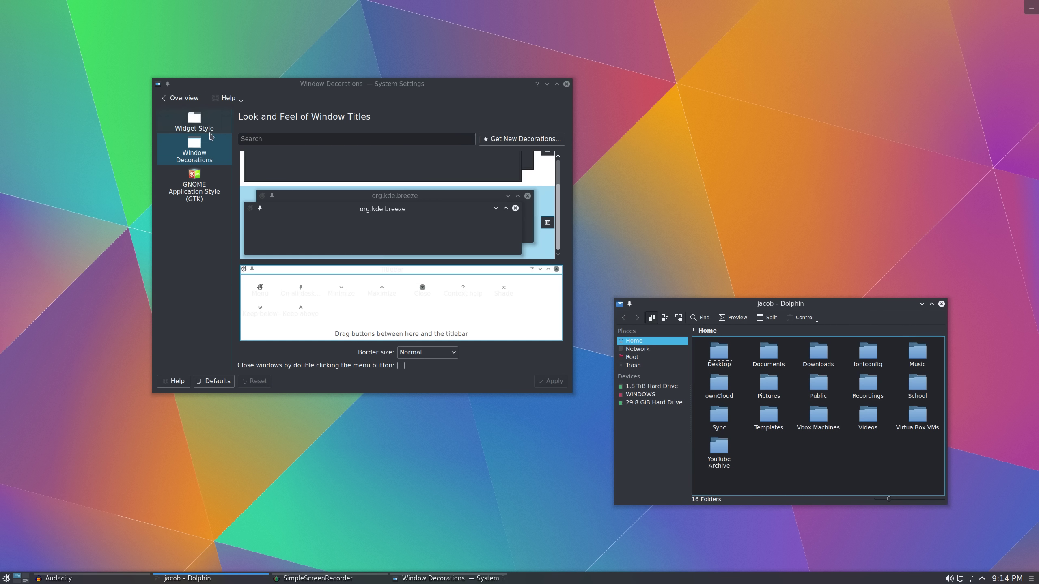
click(208, 180)
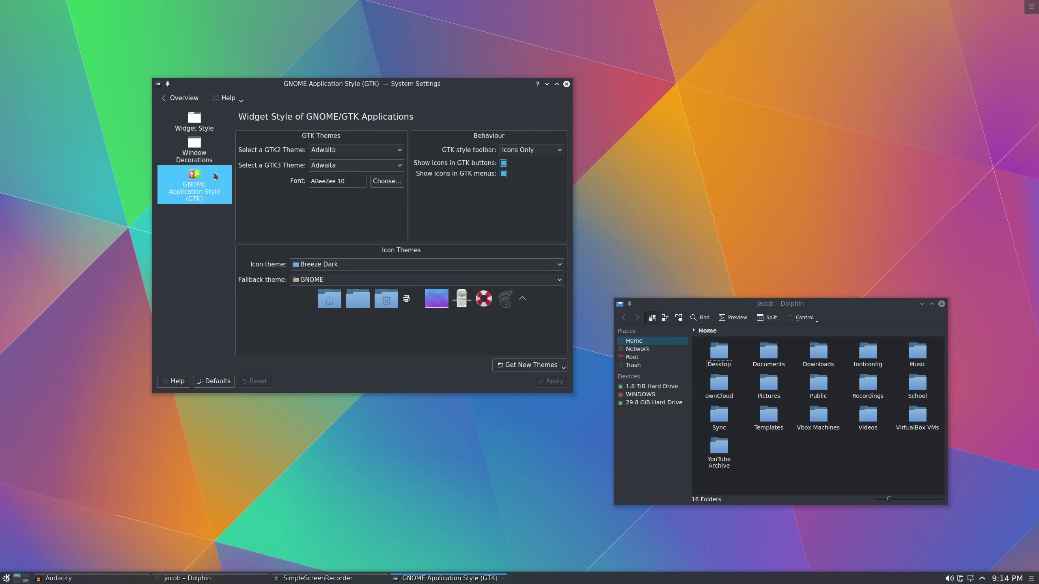
Open Desktop Behavior and scroll through the list of desktop effects
click(183, 98)
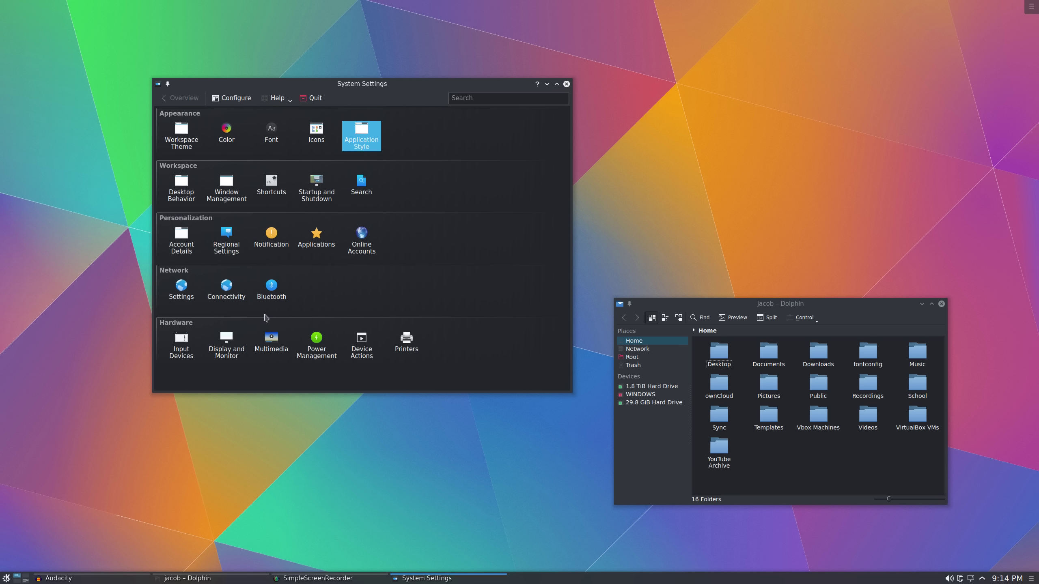
click(183, 200)
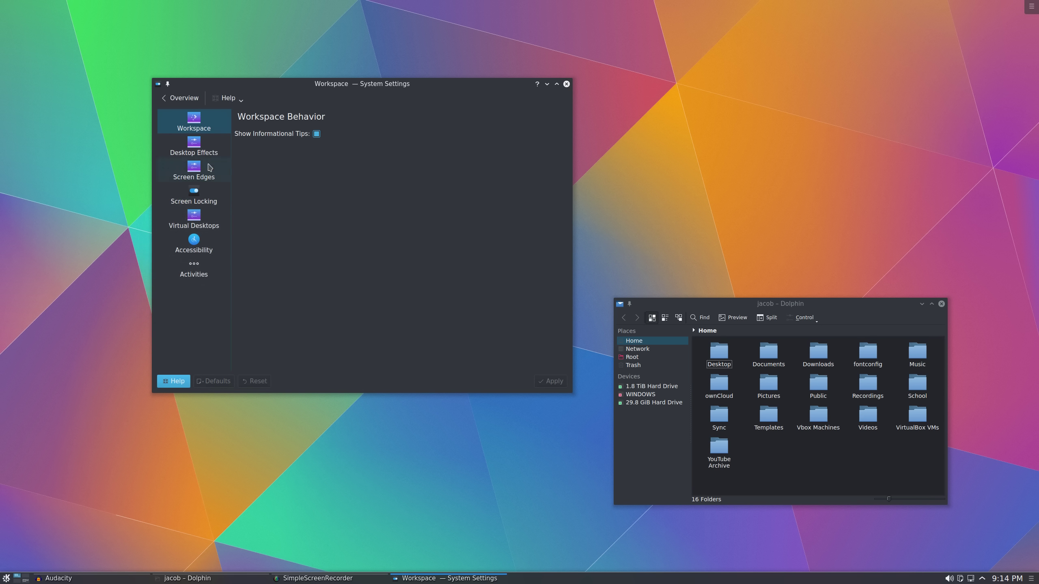
click(208, 152)
scroll(371, 252, down, 6)
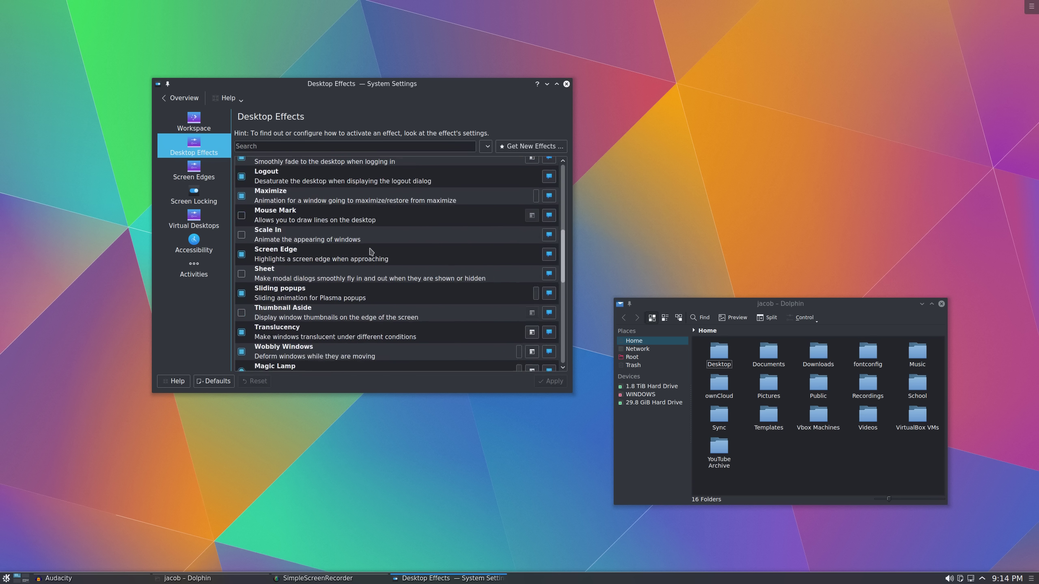
scroll(371, 251, down, 5)
scroll(364, 249, up, 10)
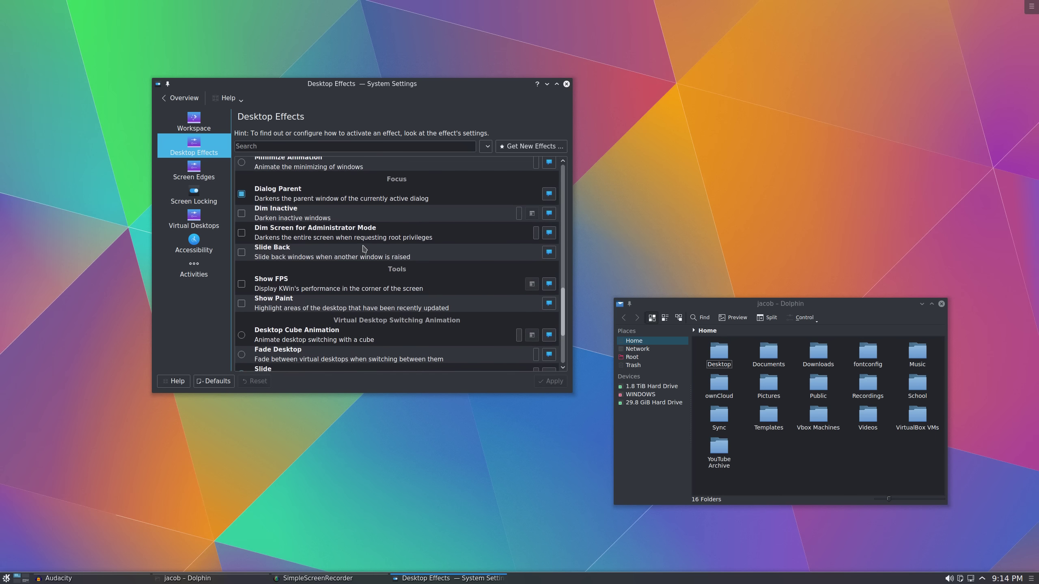
scroll(364, 249, up, 5)
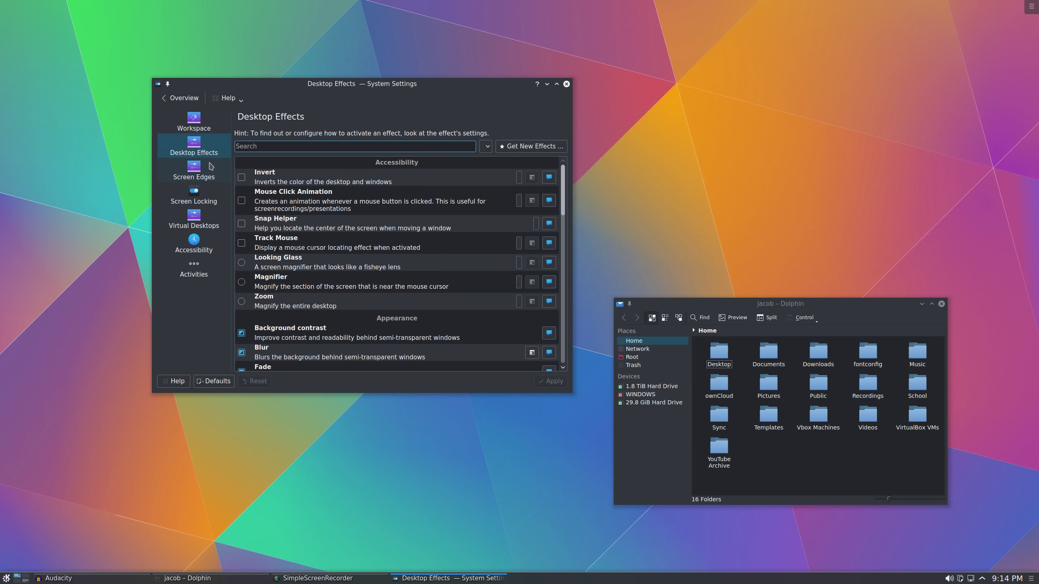
scroll(391, 264, down, 11)
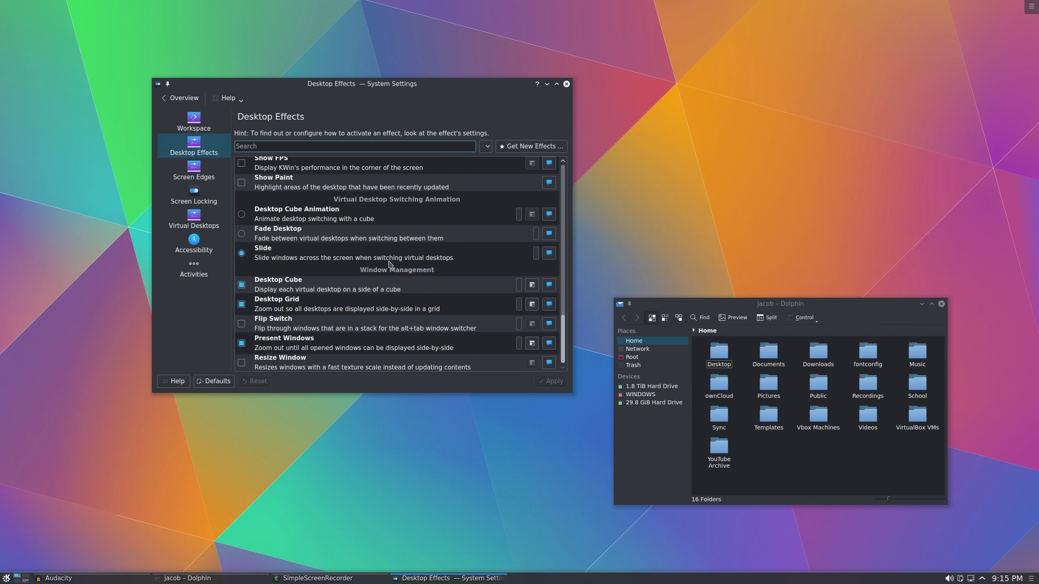
scroll(390, 264, up, 12)
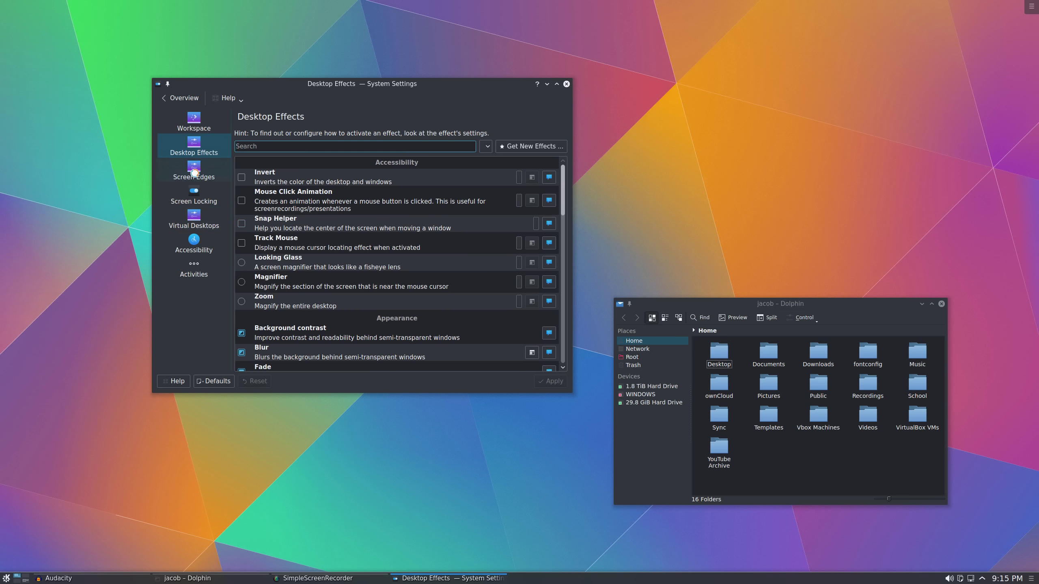
Inspect the Screen Edges corner actions without changing any of them
click(194, 173)
click(355, 160)
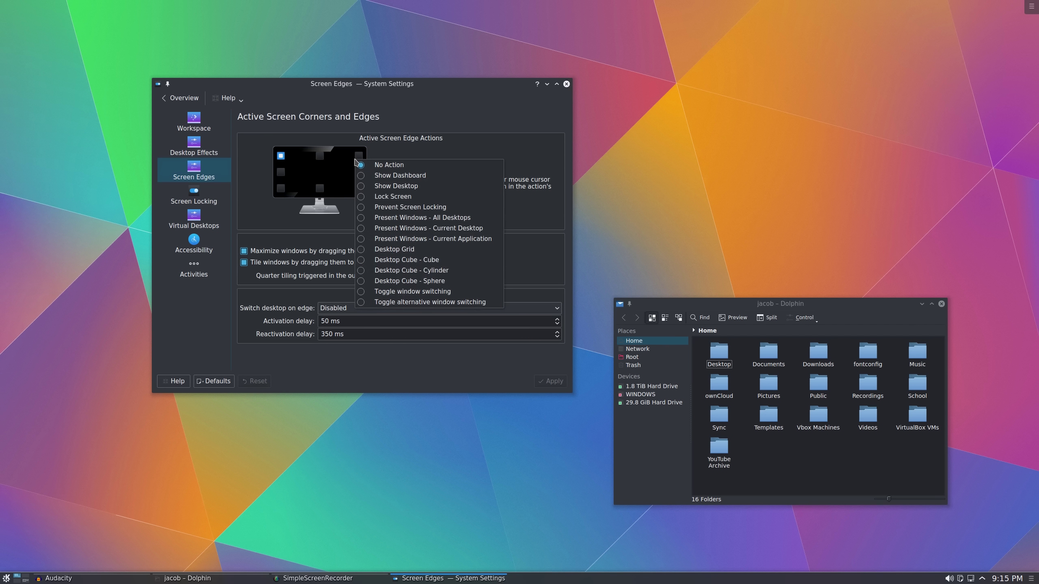
click(336, 162)
click(250, 179)
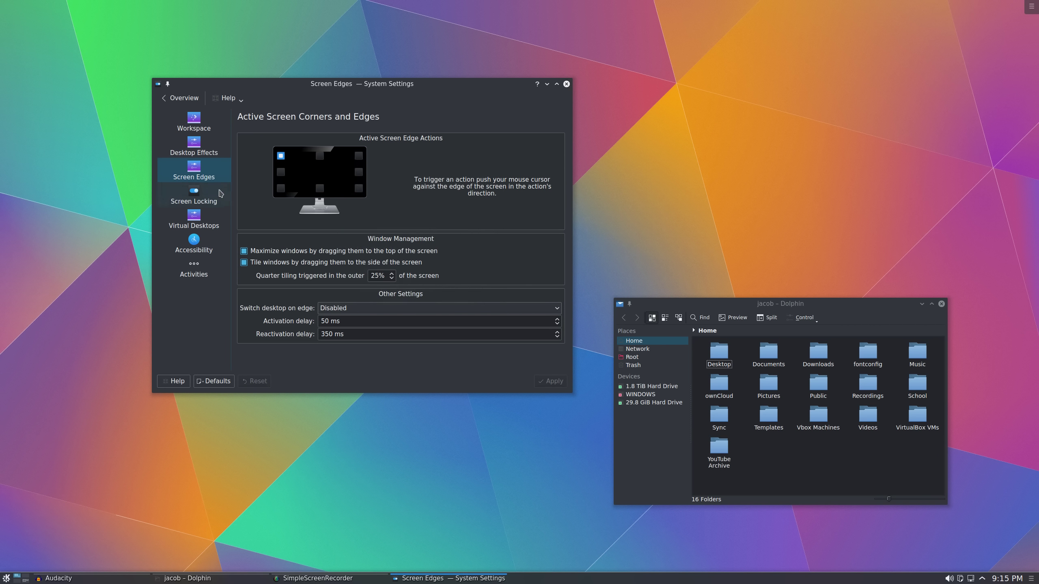
Browse the Virtual Desktops Desktops and Switching tabs, then go back to the overview
click(189, 225)
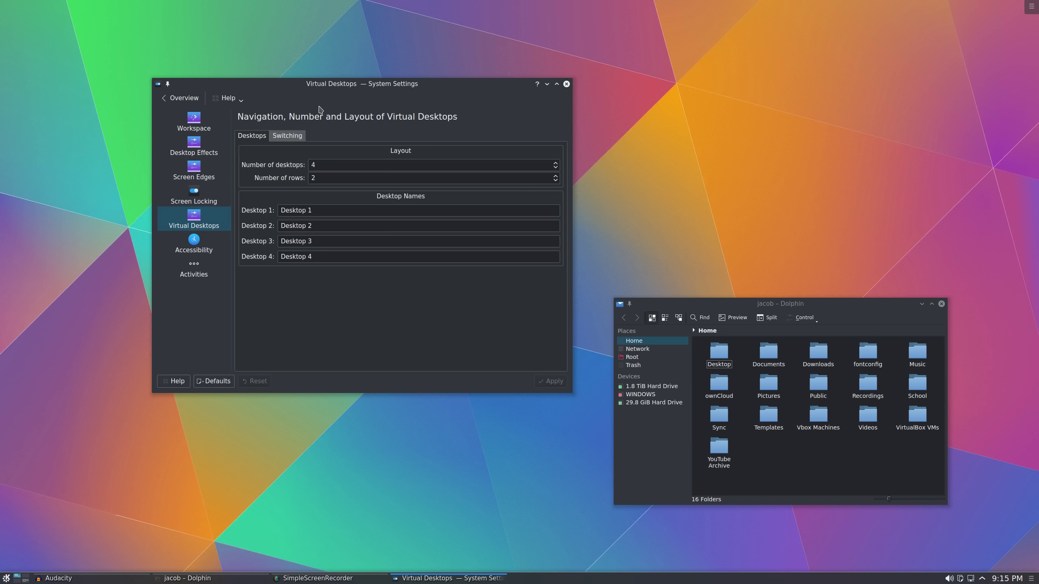
click(278, 137)
click(256, 137)
click(287, 136)
scroll(460, 301, down, 5)
scroll(461, 302, up, 3)
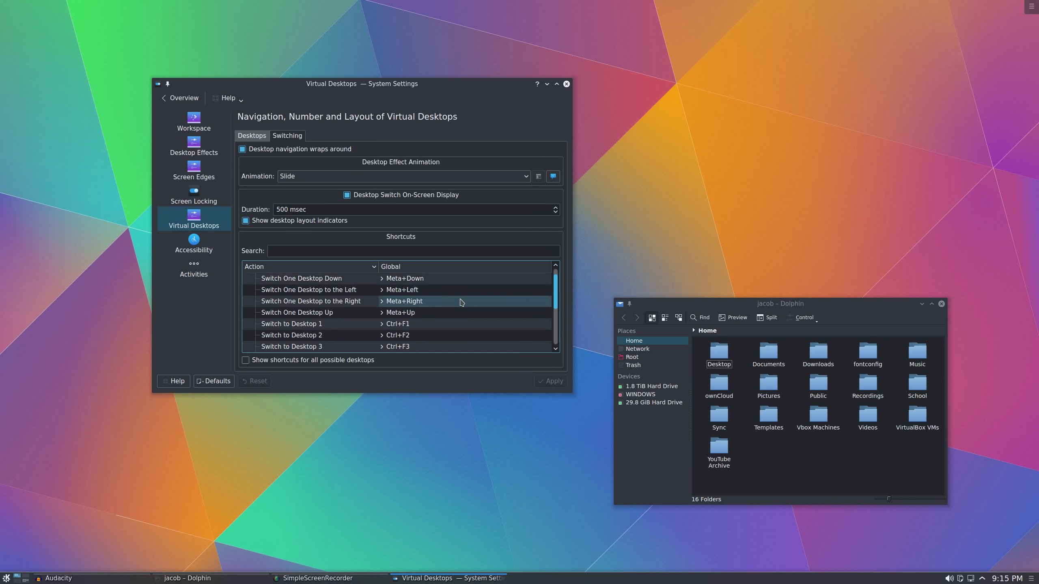
scroll(462, 302, down, 3)
scroll(462, 302, up, 4)
key(alt+Left)
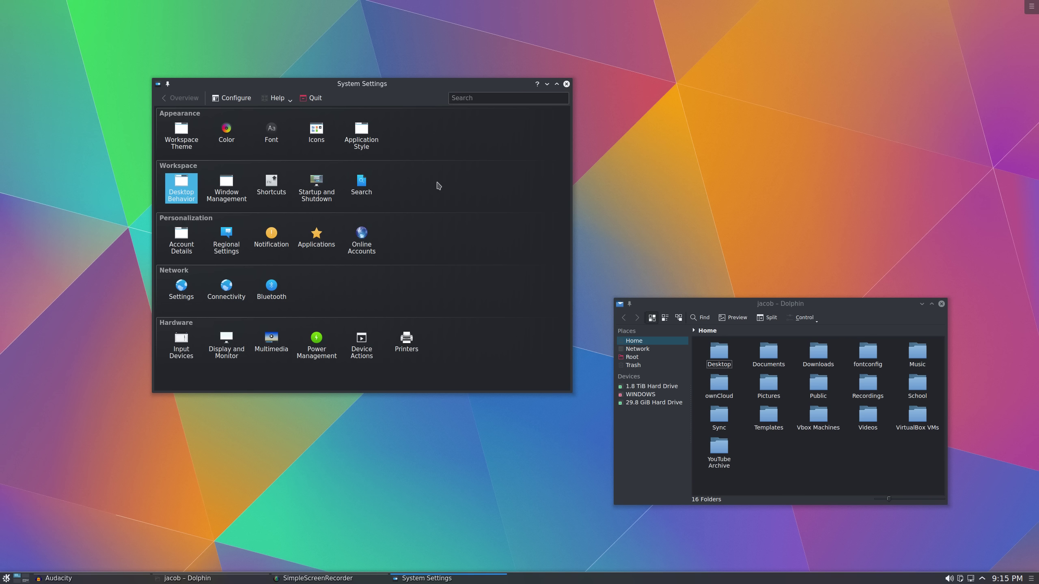
click(477, 97)
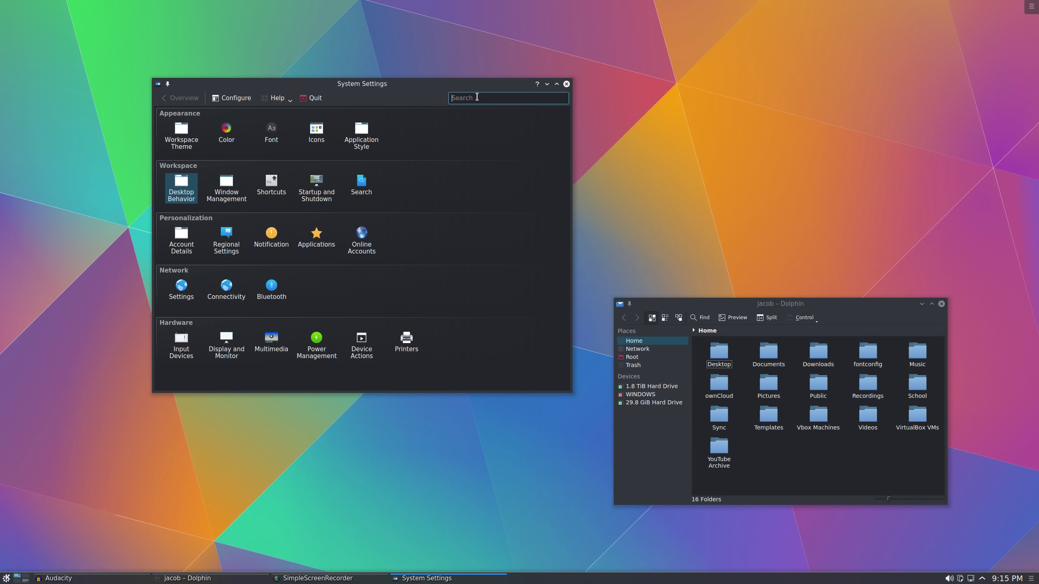
text(desktop bac)
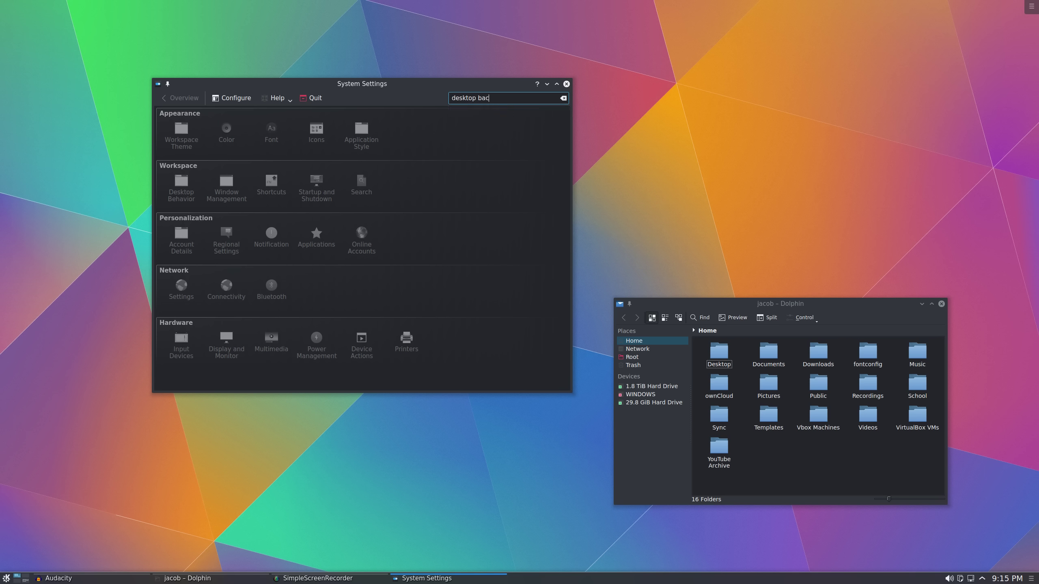
text(kg)
key(BackSpace)
key(BackSpace)
key(BackSpace)
key(BackSpace)
key(BackSpace)
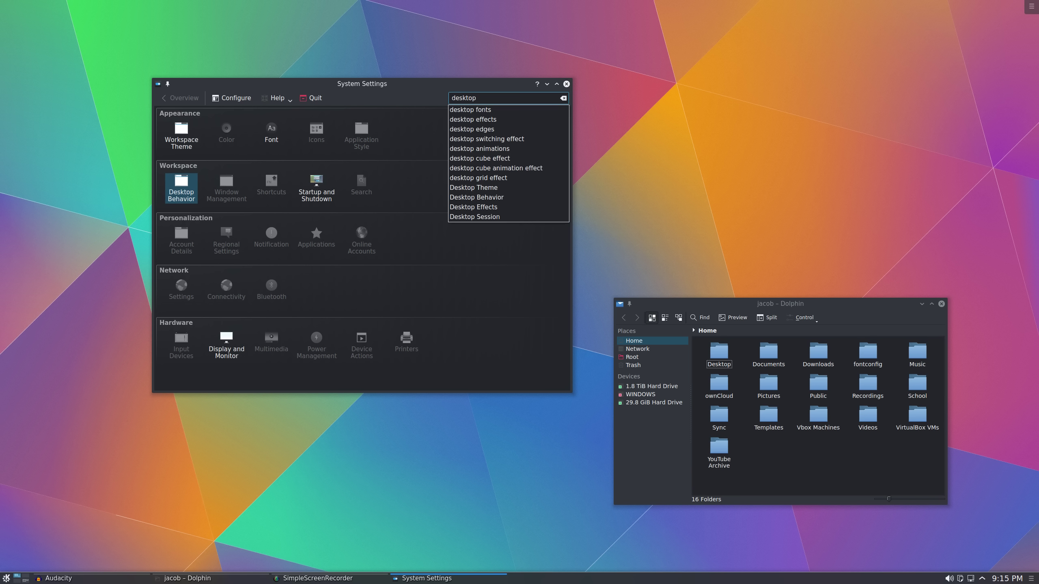
click(486, 119)
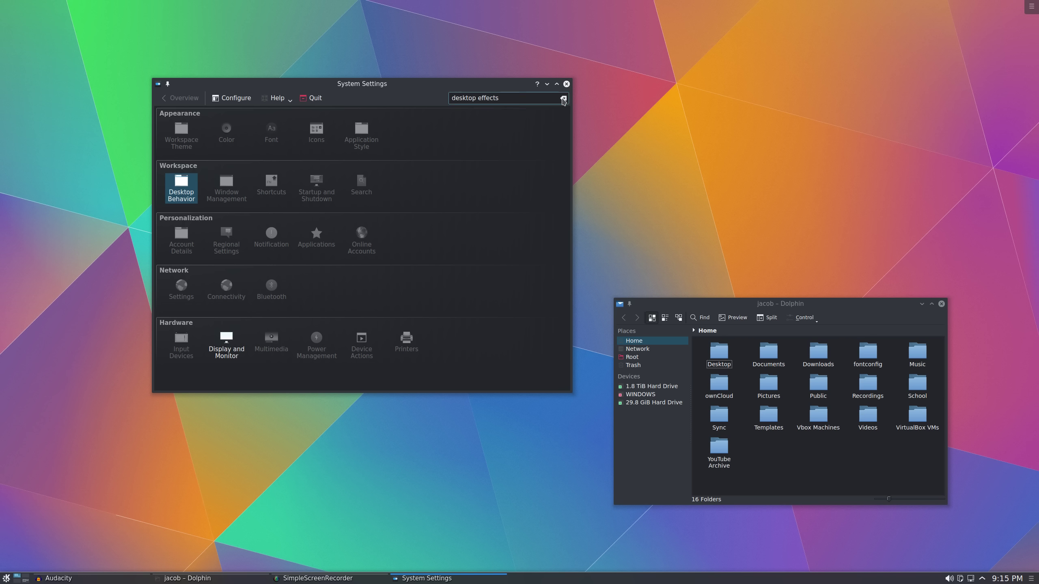
click(563, 98)
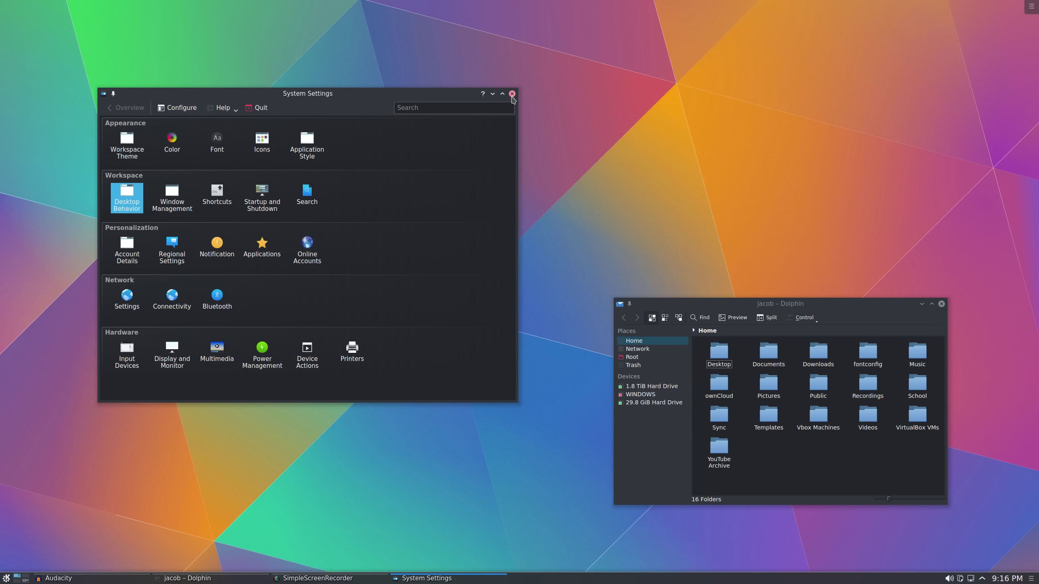
Shift System Settings slightly, then close both it and the Dolphin window
mouse_move(453, 96)
mouse_down()
mouse_move(484, 86)
mouse_move(469, 86)
mouse_up()
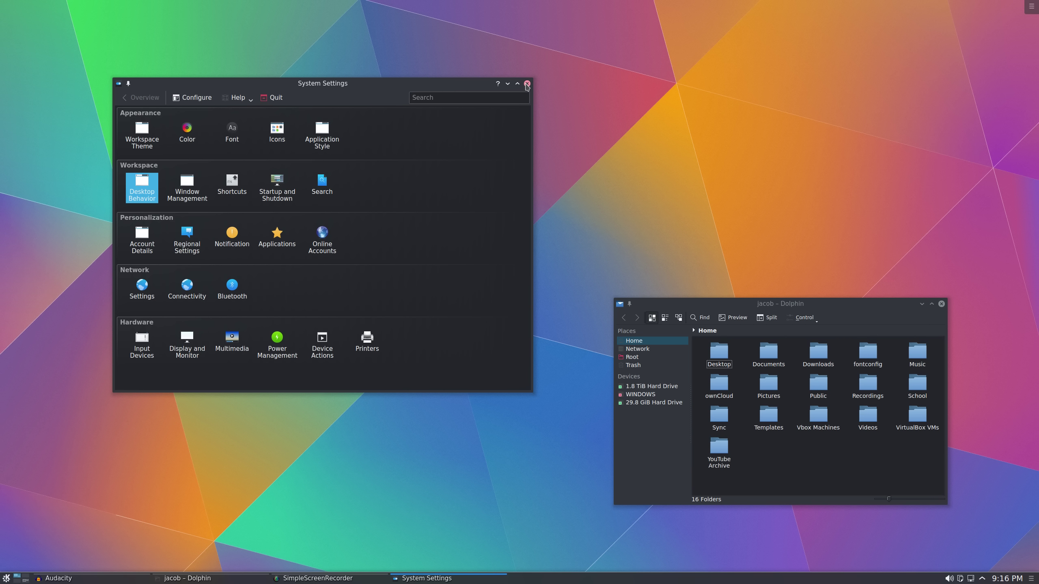
click(528, 84)
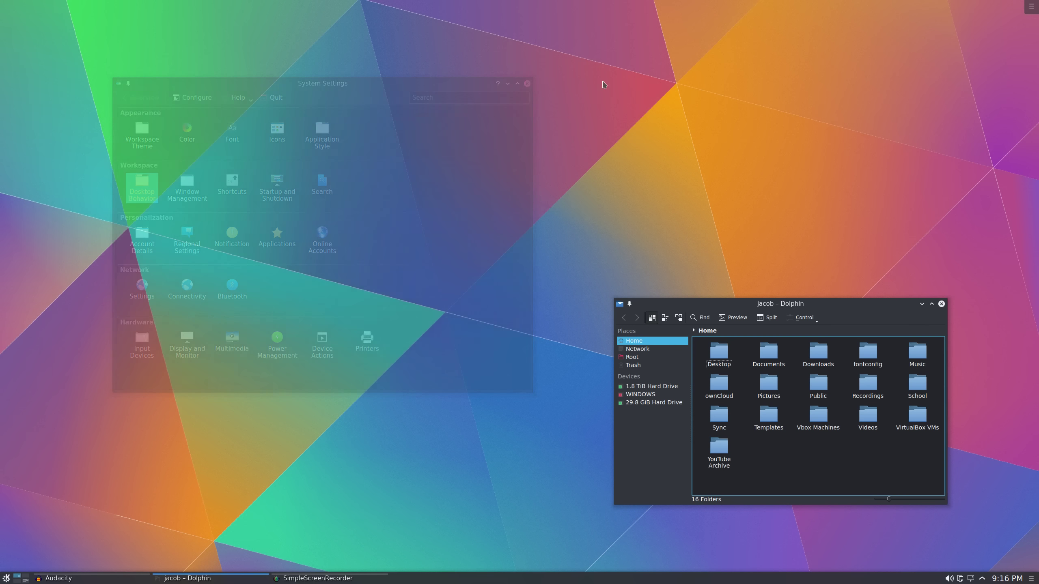
click(942, 304)
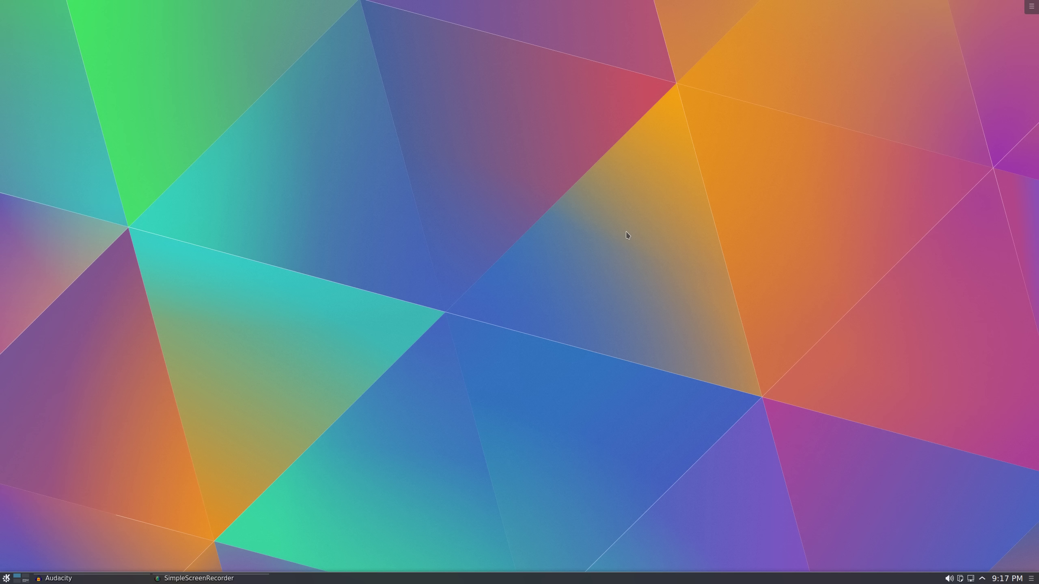
key(alt+space)
text(test)
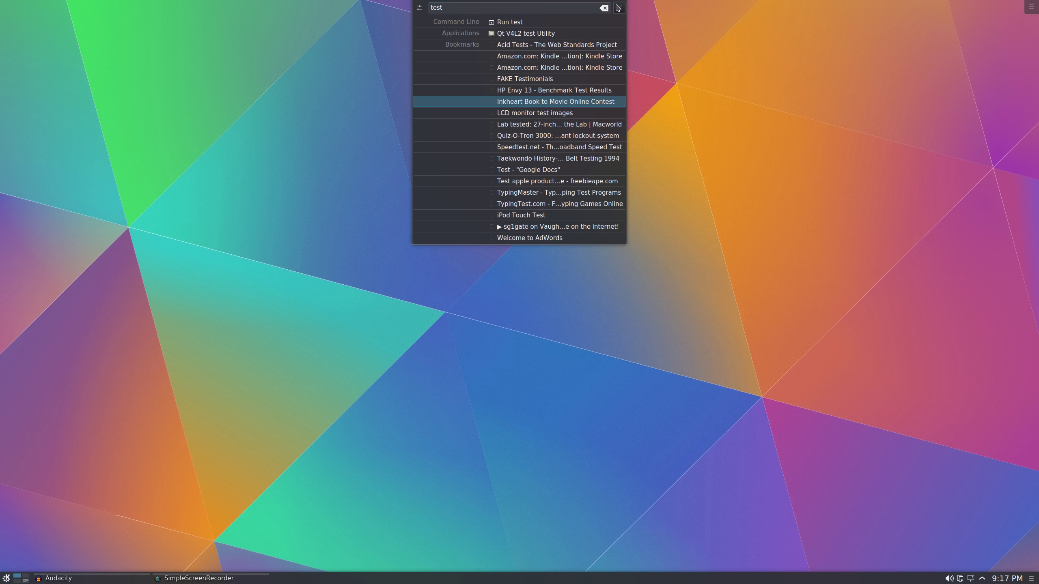
click(619, 8)
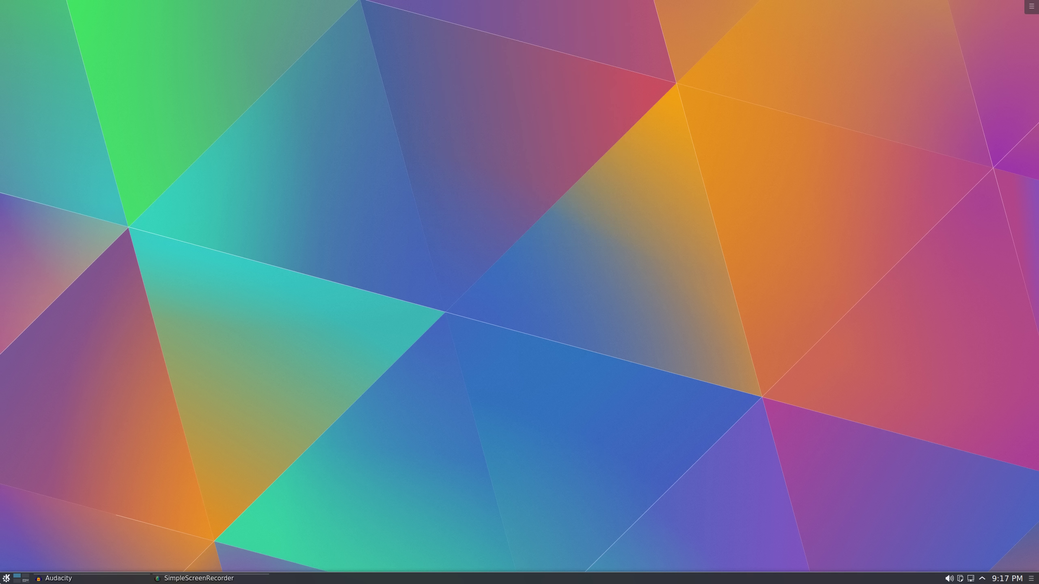
click(4, 580)
text(test)
click(300, 459)
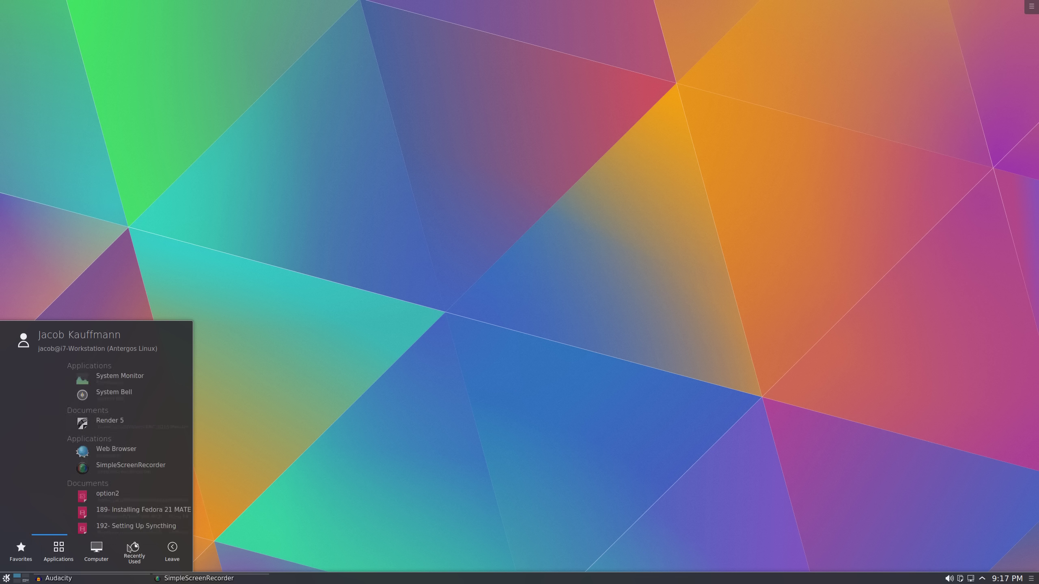
mouse_move(56, 554)
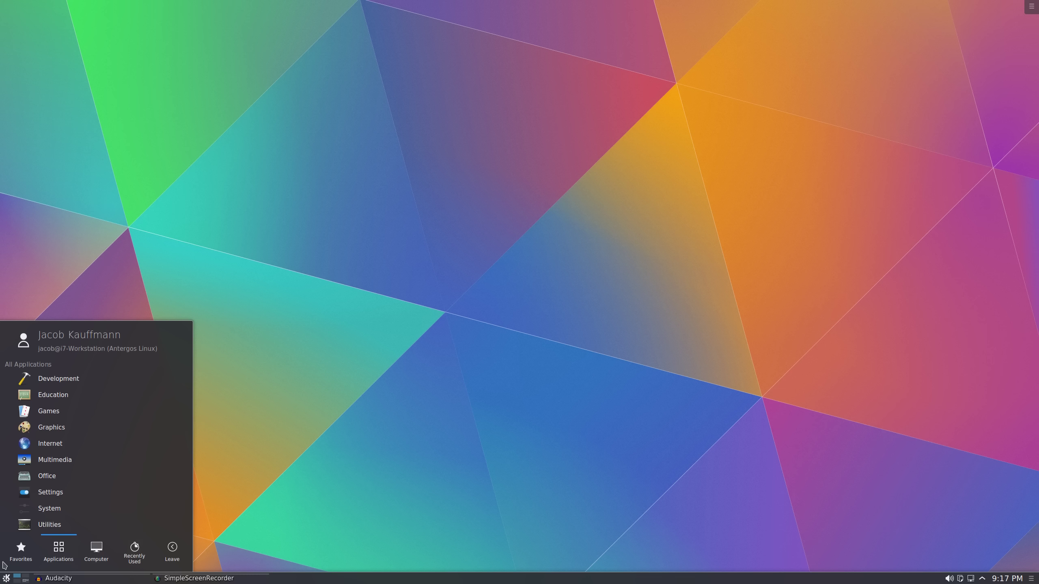
click(6, 578)
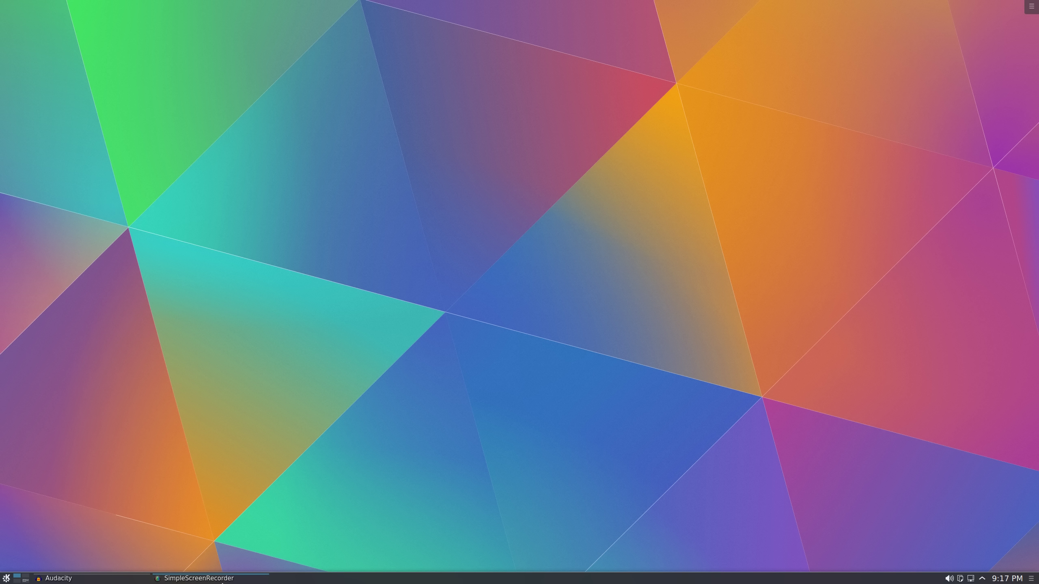
Switch to virtual desktop 4 to show the Audacity and SimpleScreenRecorder windows
key(ctrl+F4)
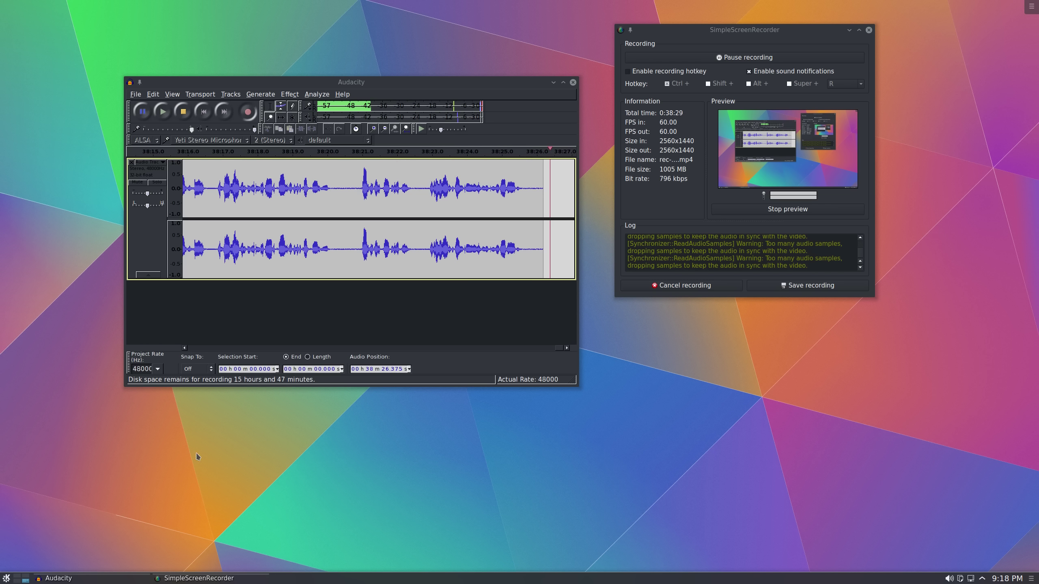
click(7, 578)
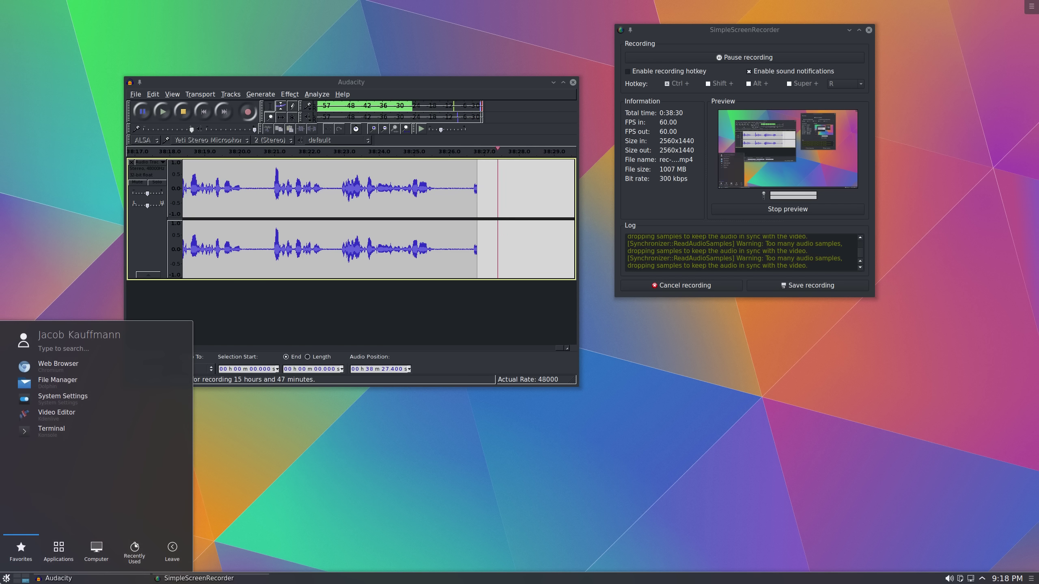
click(58, 550)
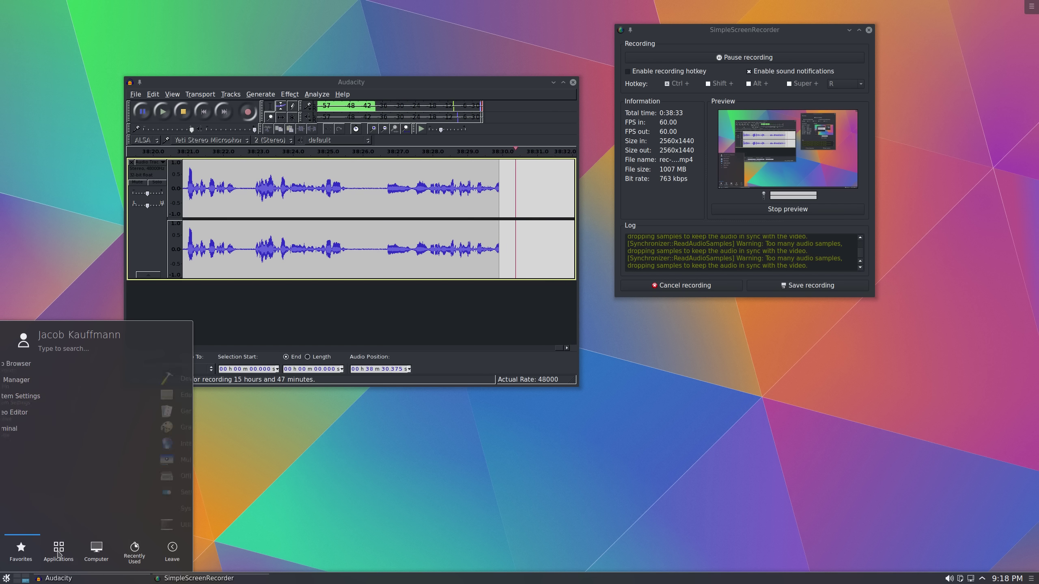
click(62, 483)
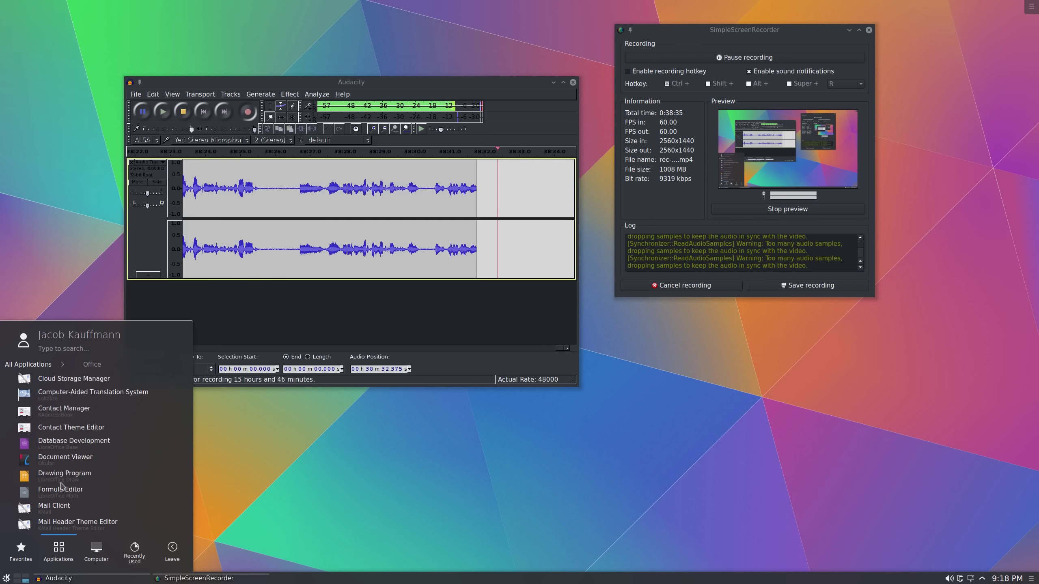
scroll(65, 522, down, 1)
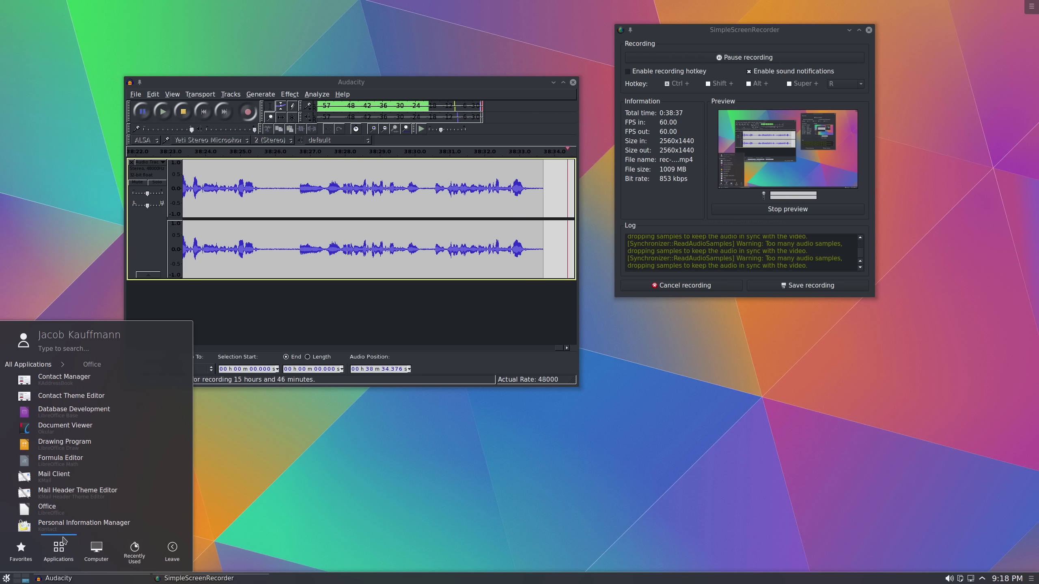
scroll(65, 523, down, 1)
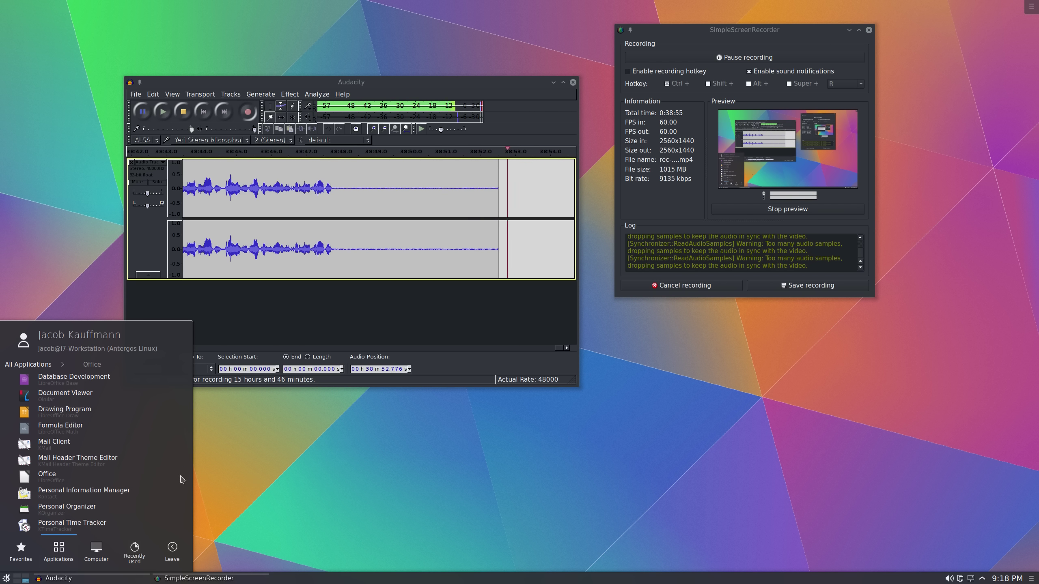
scroll(54, 479, up, 2)
scroll(54, 479, down, 3)
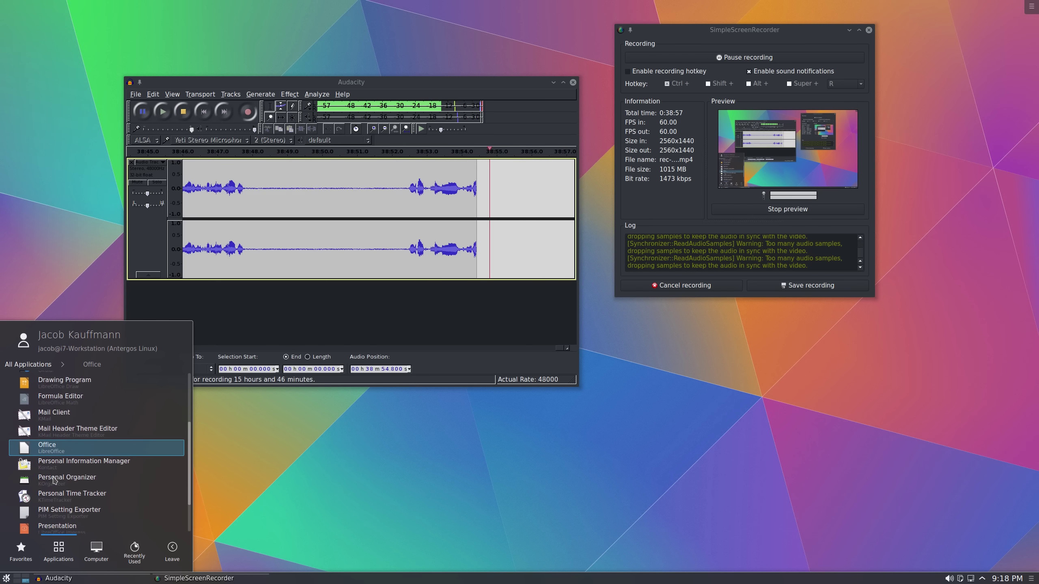
scroll(54, 479, up, 3)
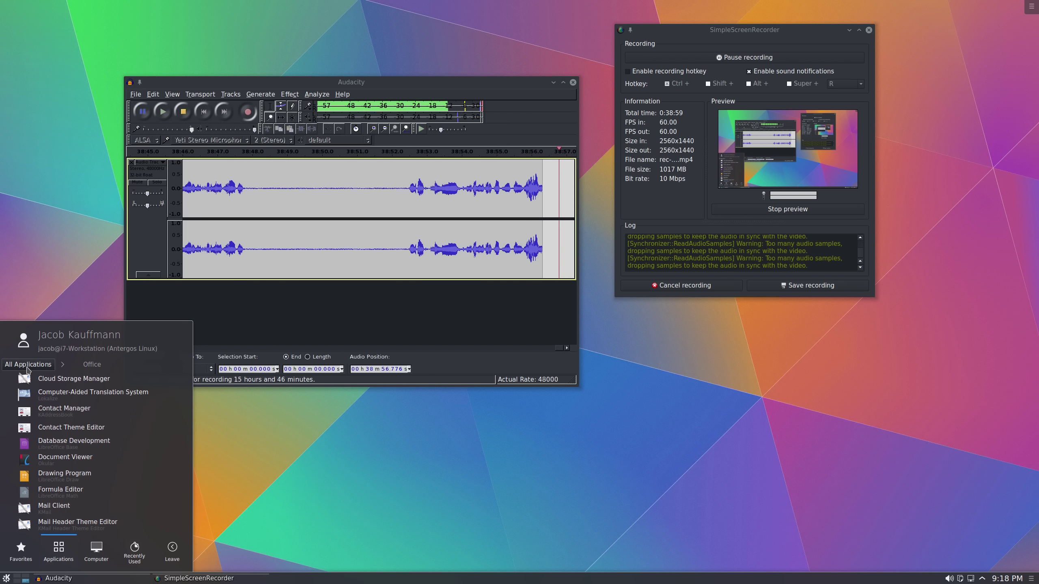
click(28, 370)
click(38, 308)
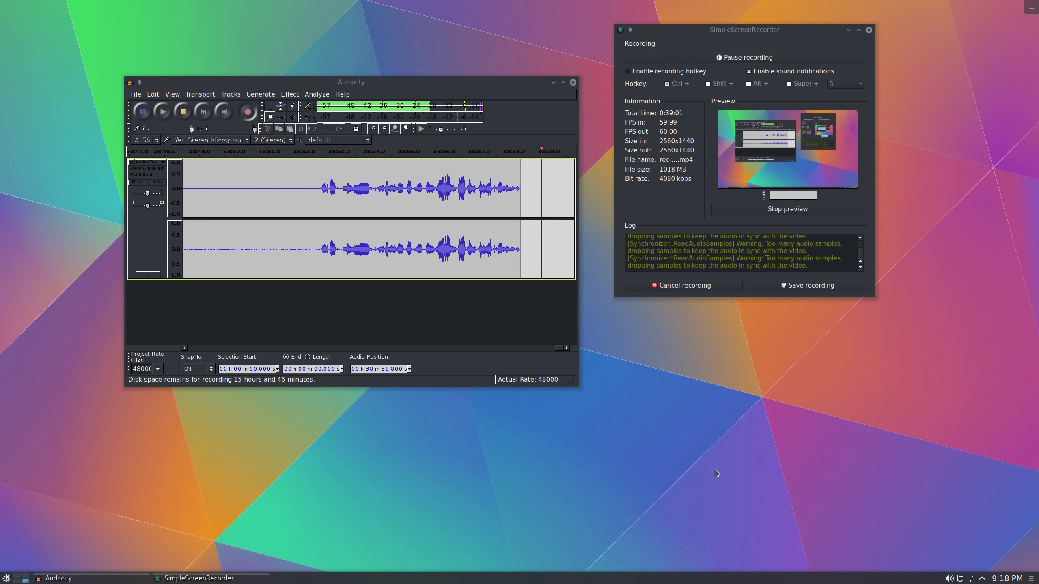